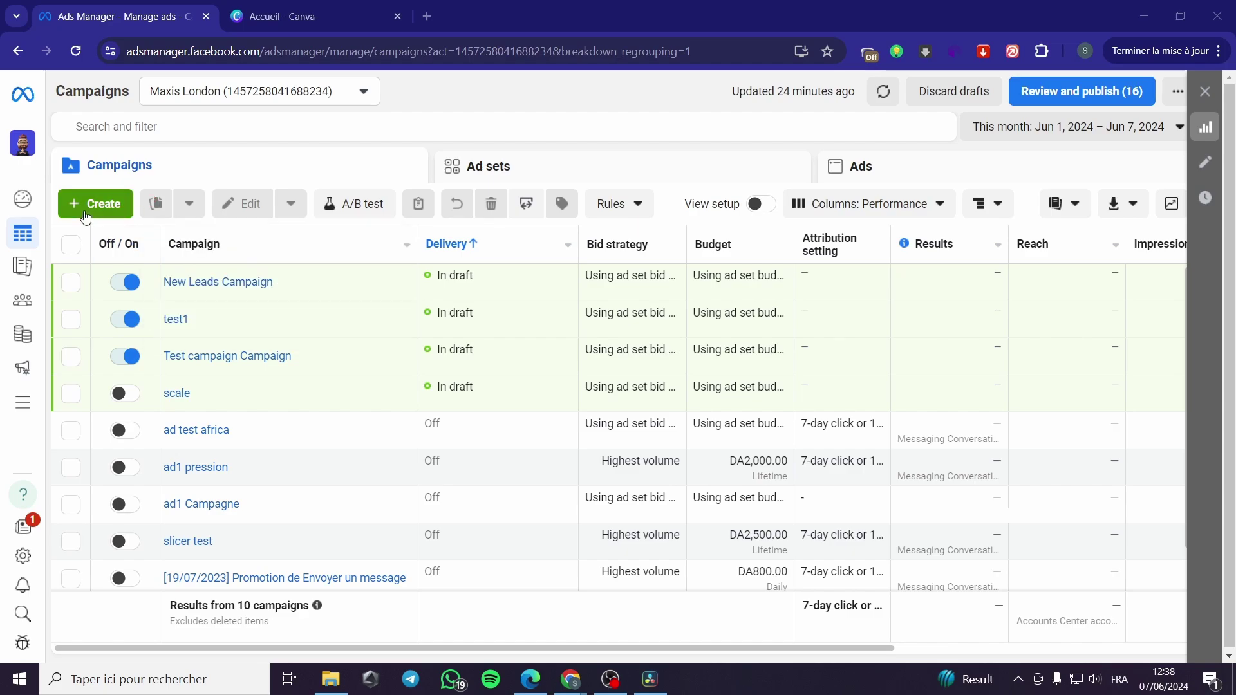
click(283, 16)
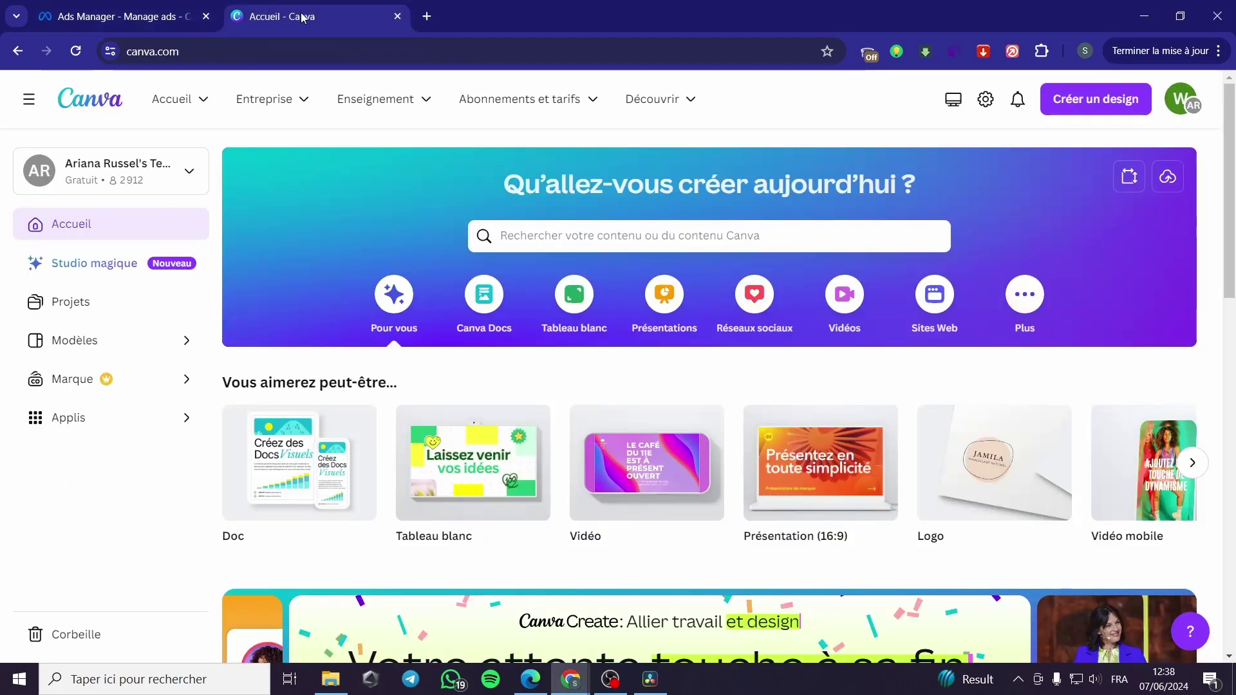
click(142, 13)
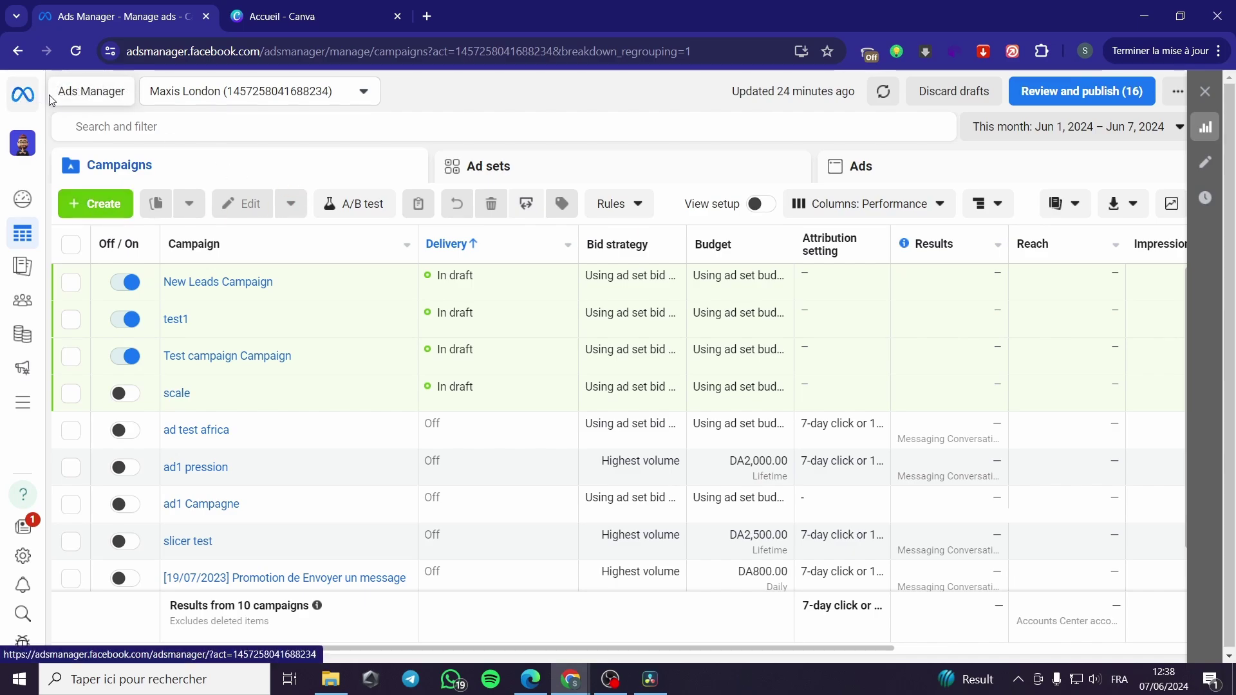
Create a new auction campaign with the Engagement objective, using the recommended settings setup
click(92, 204)
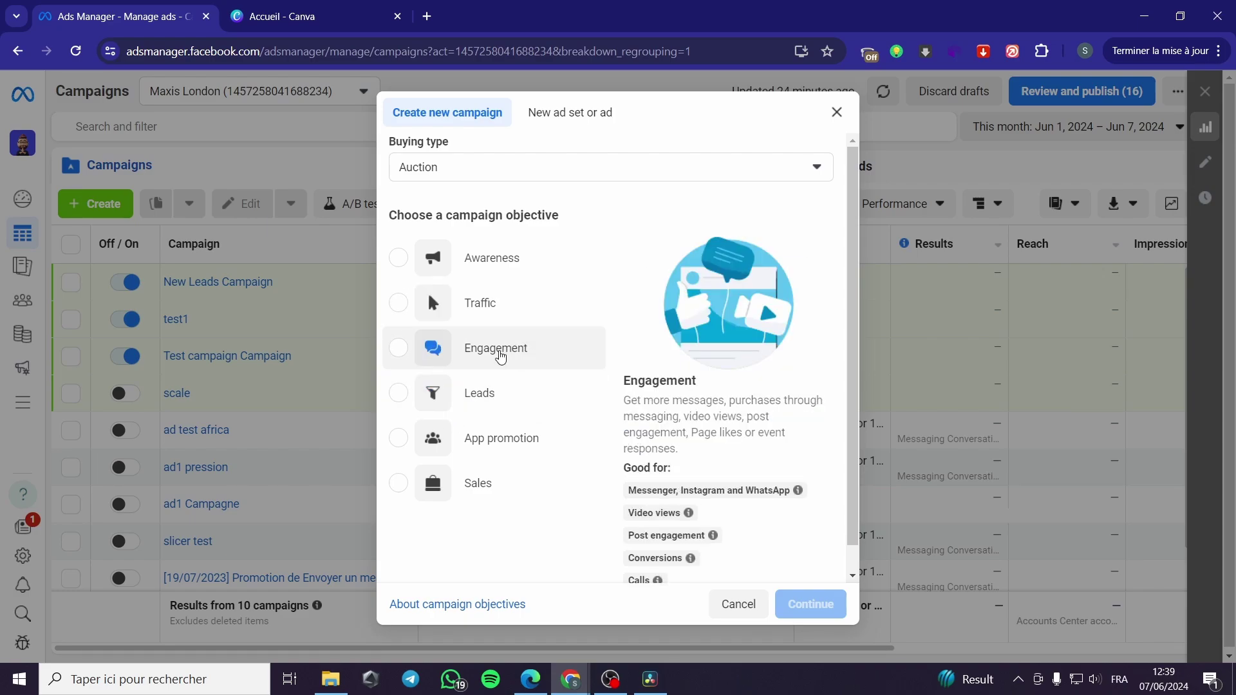
click(501, 356)
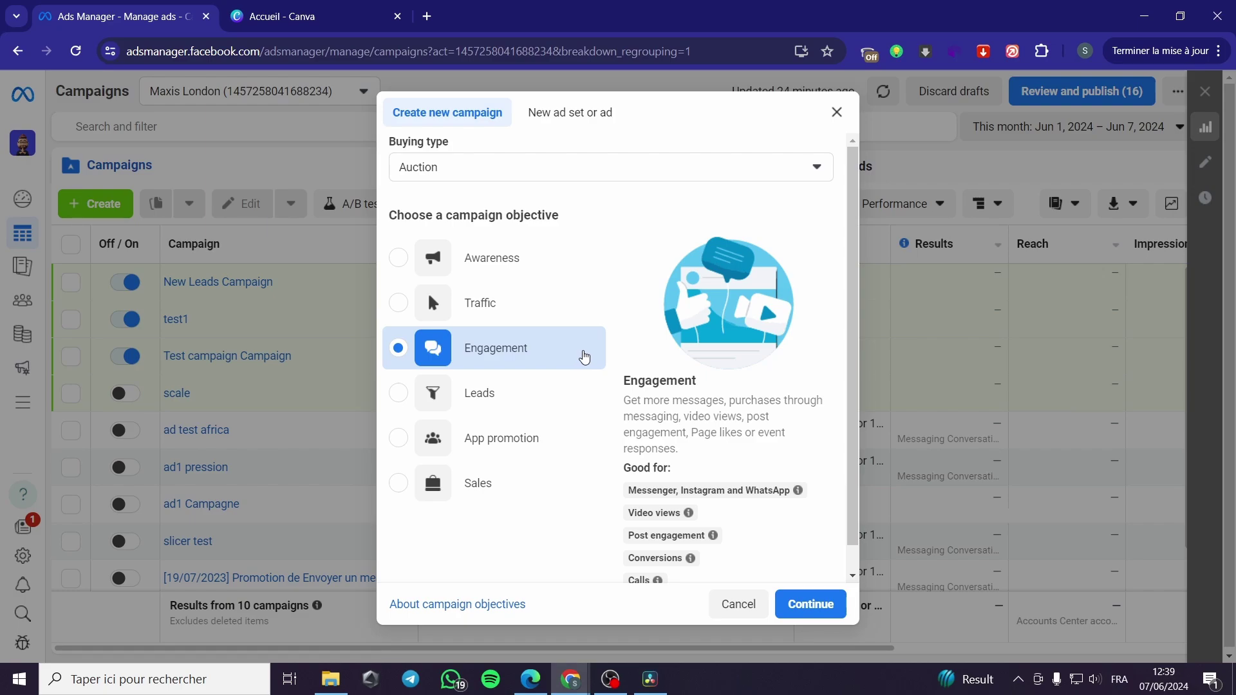
click(812, 604)
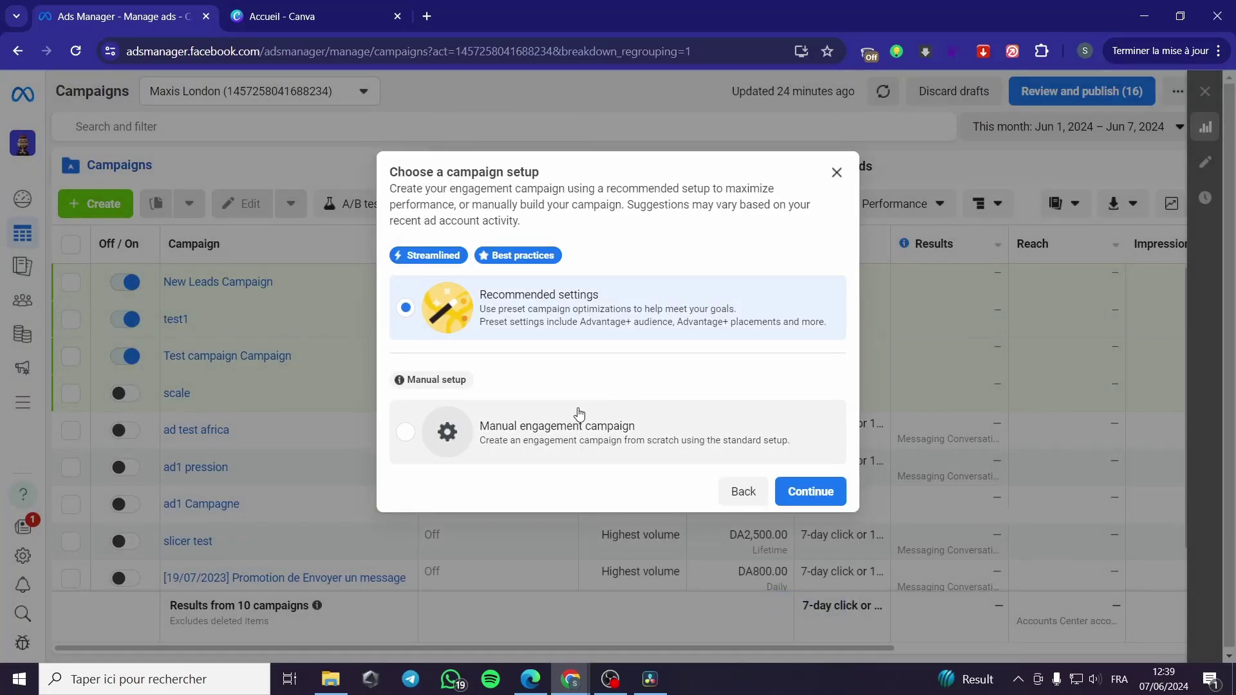
click(818, 491)
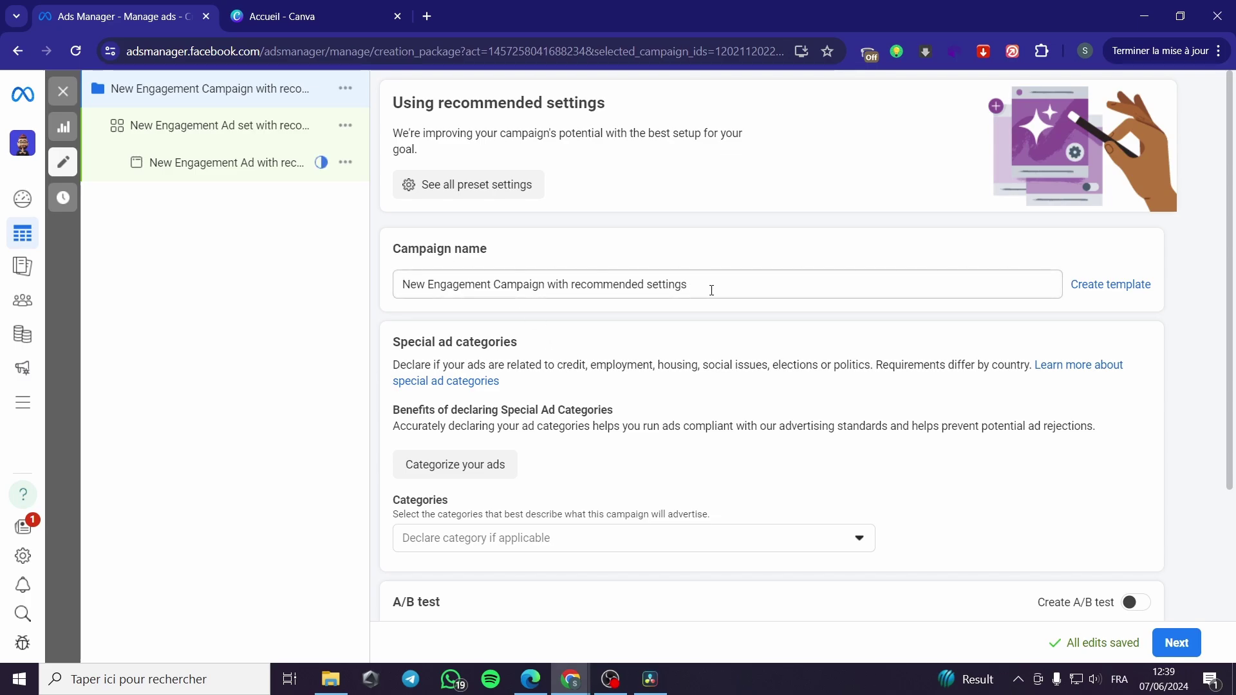
Name the campaign "Post likes and comments"
drag(712, 287, 397, 307)
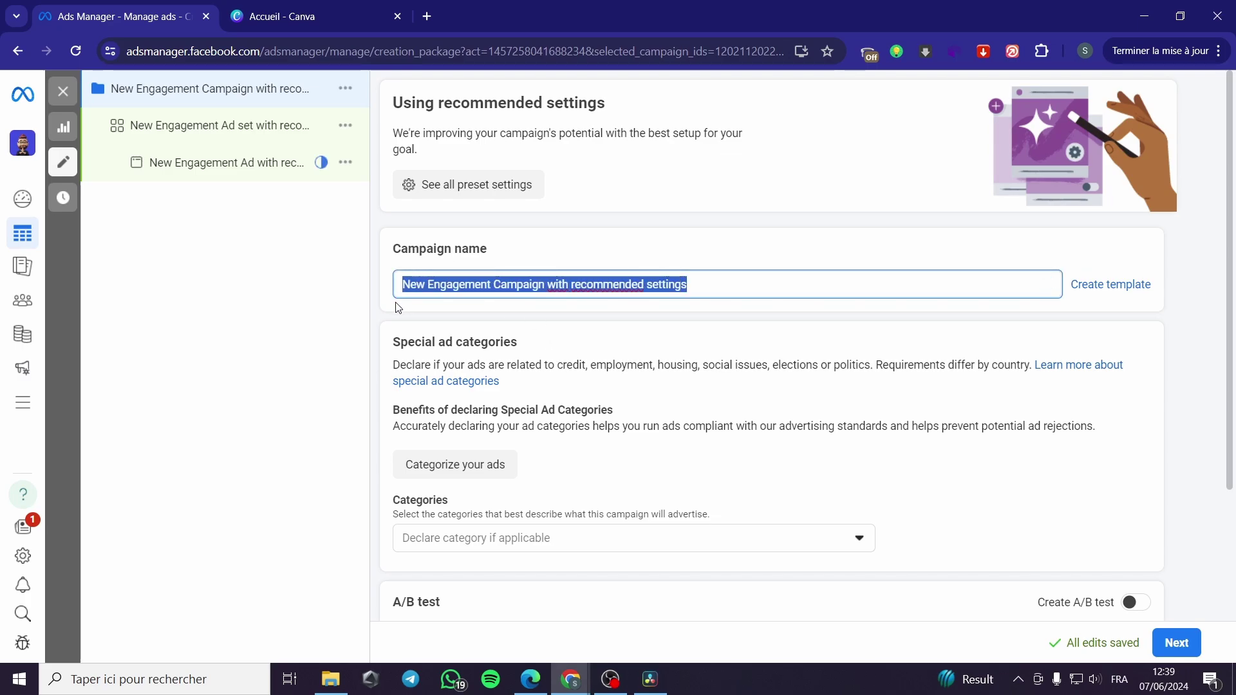
text(P)
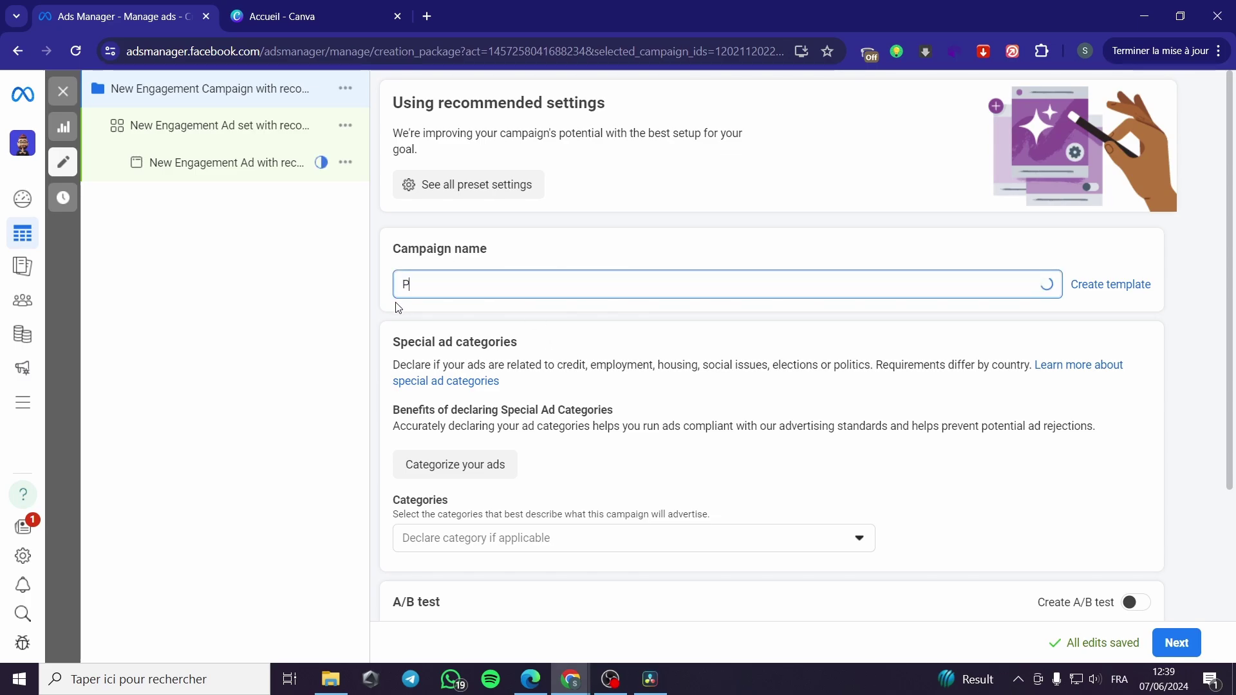
text(ost mik)
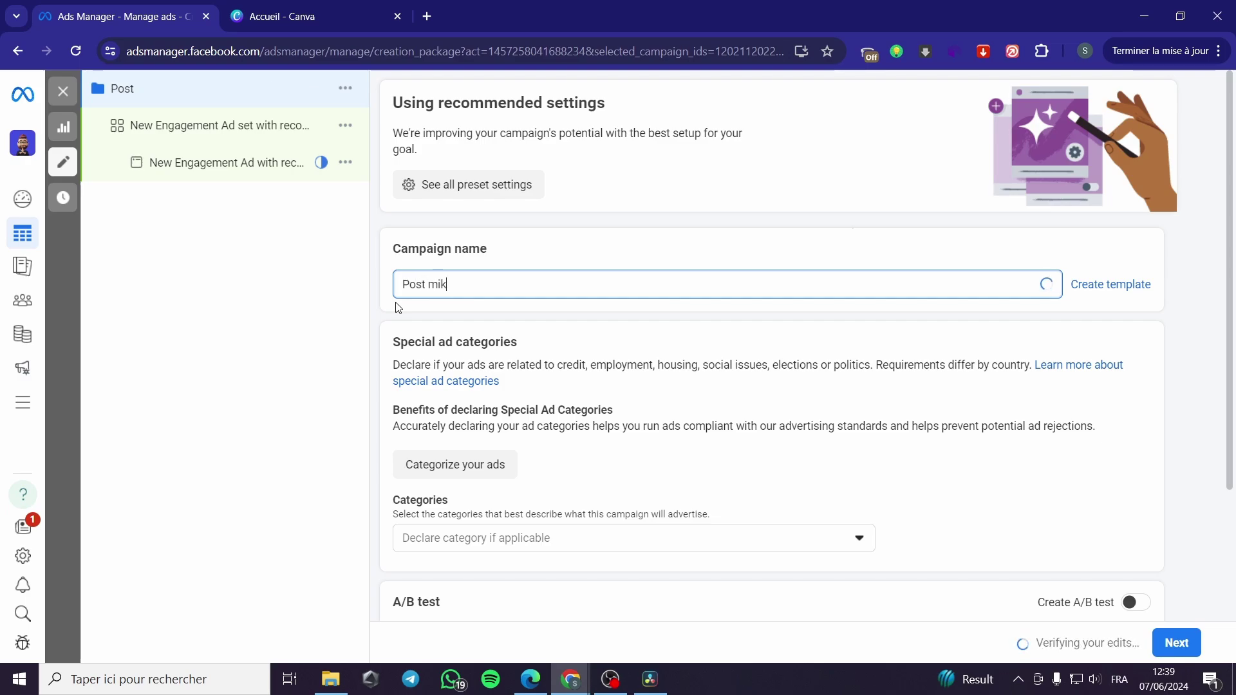
text(ikes and)
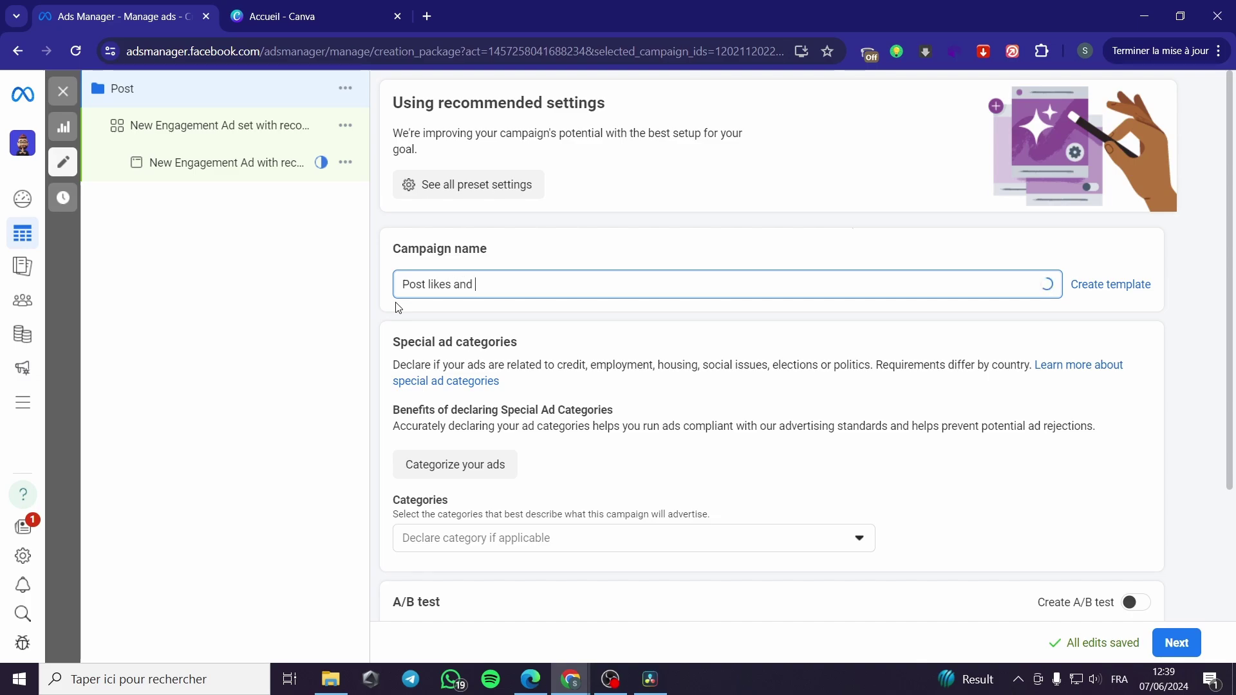
text( commen)
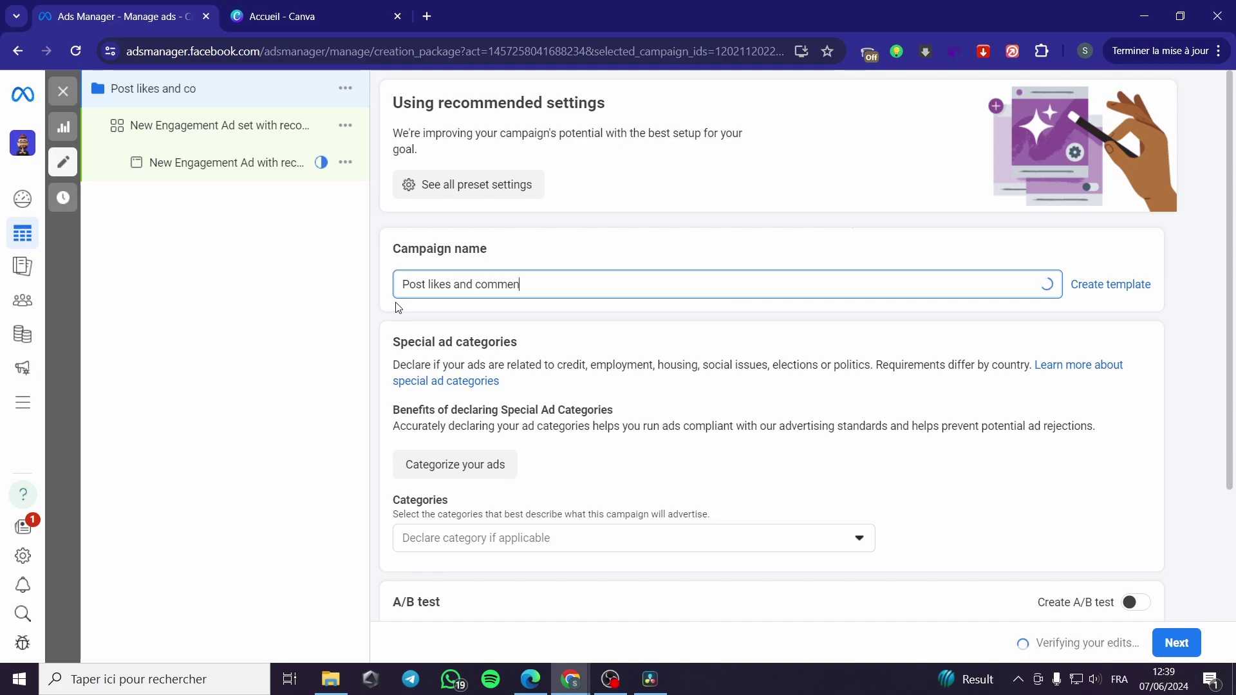
text(ts)
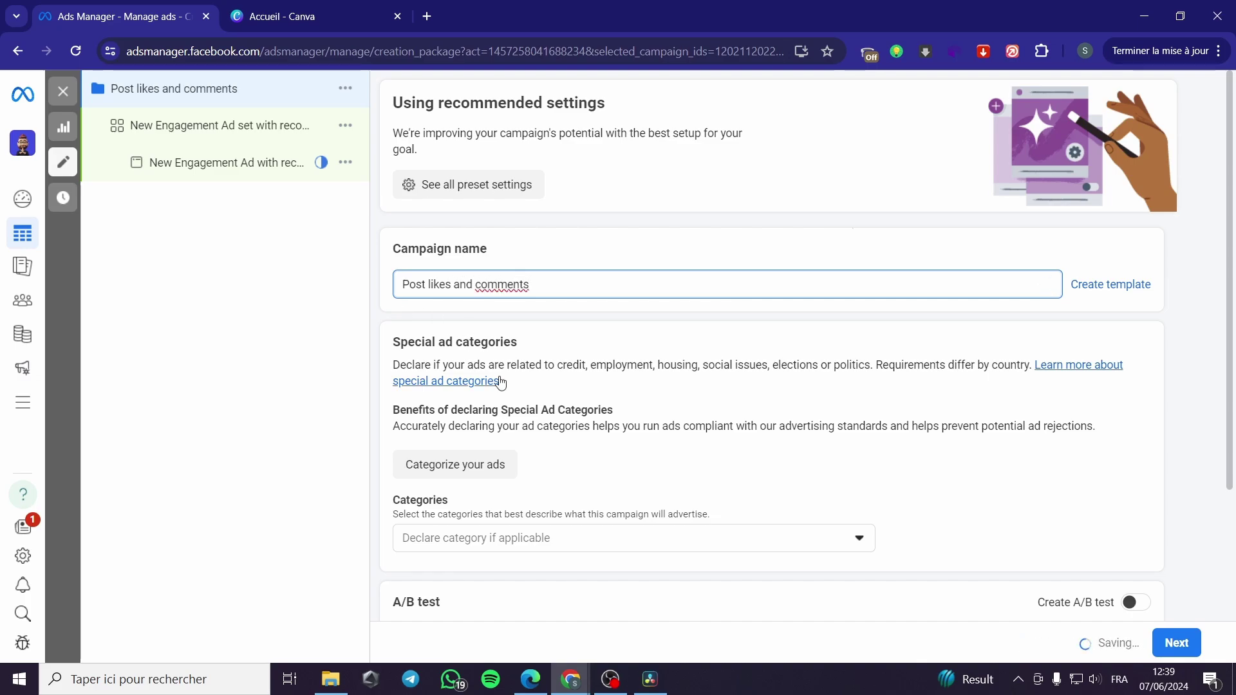
Check the special ad category choices, leave them undeclared, and continue to the ad set settings
scroll(500, 384, down, 1)
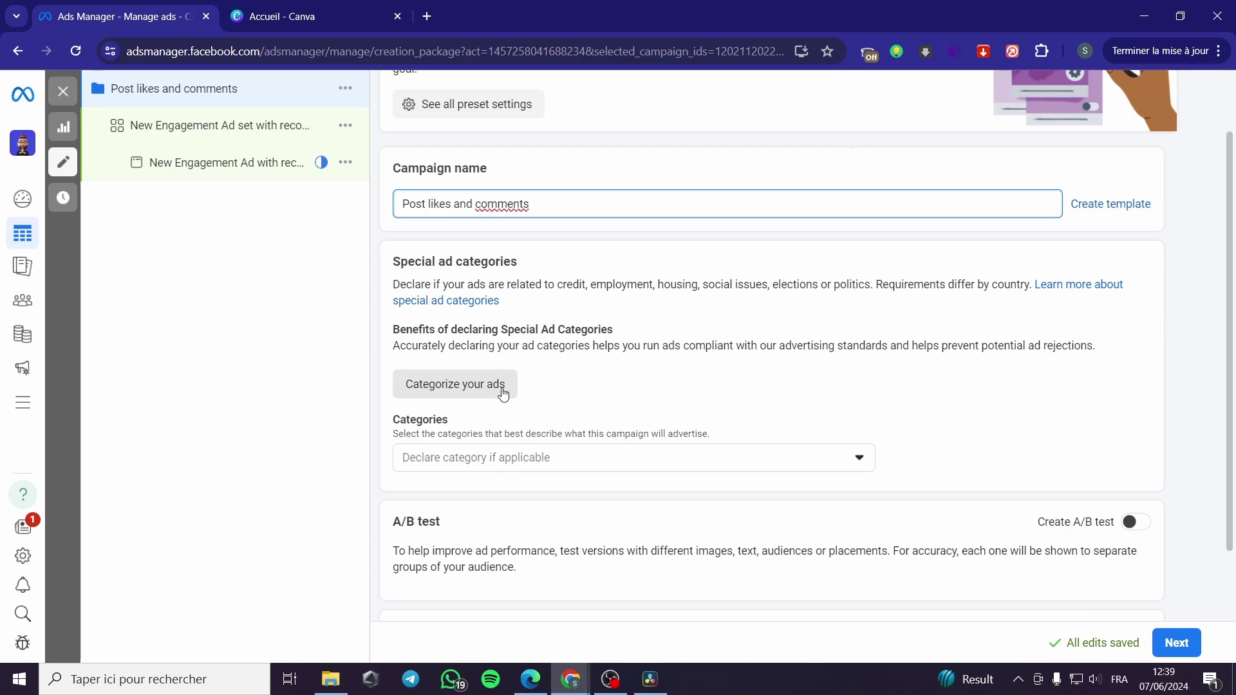
scroll(544, 386, down, 1)
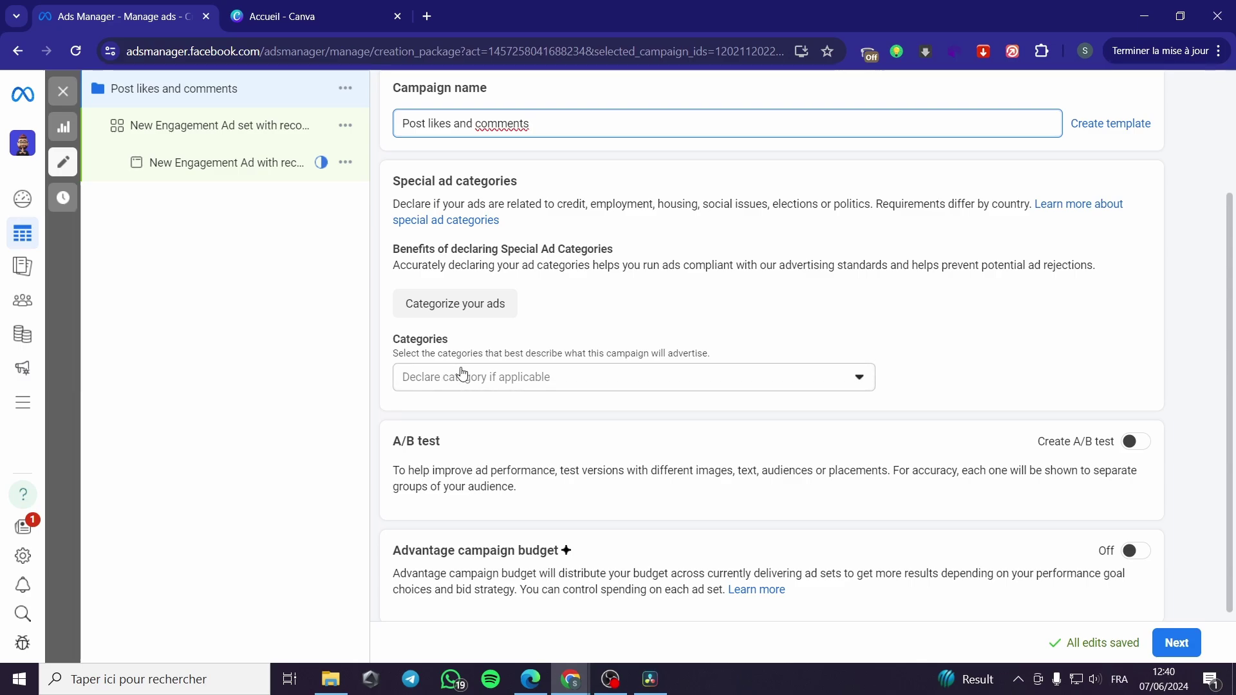
click(580, 377)
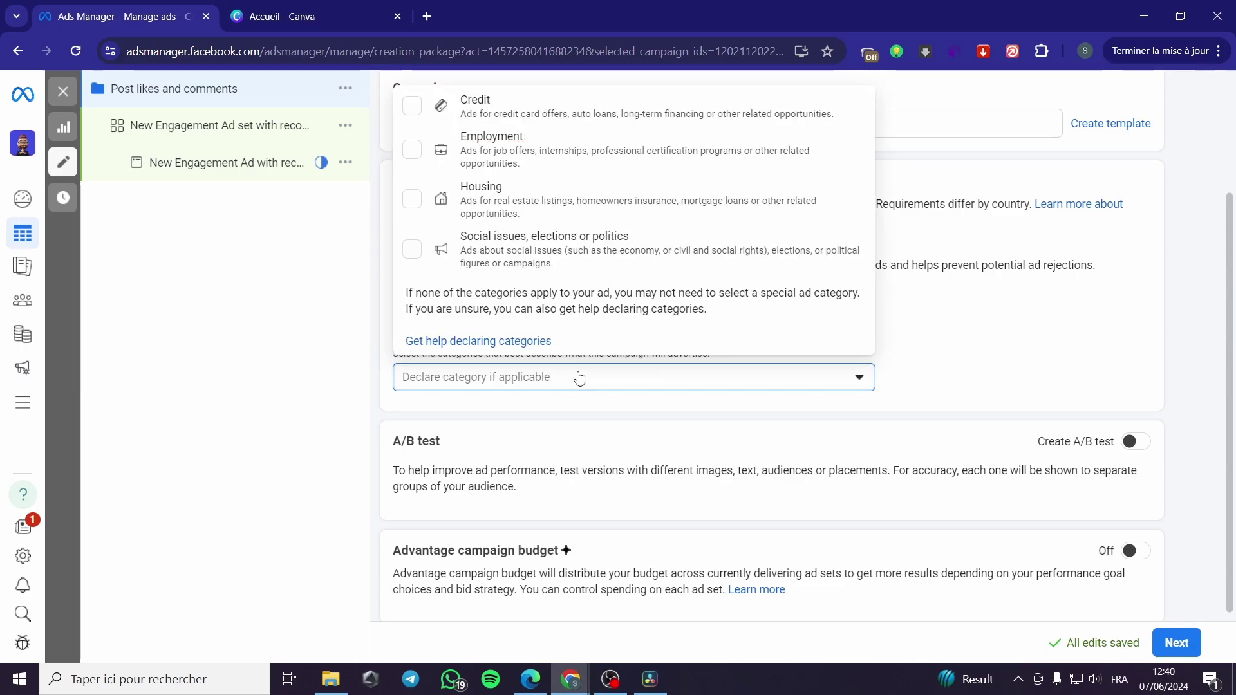
click(579, 378)
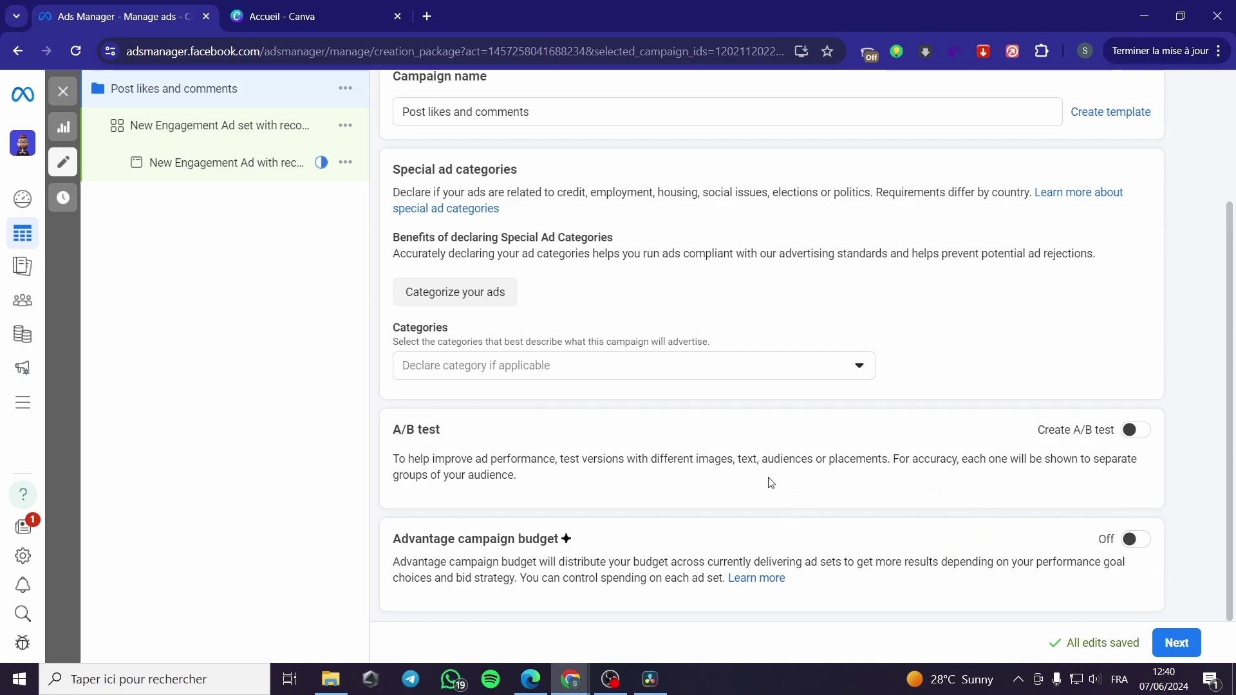
click(1179, 649)
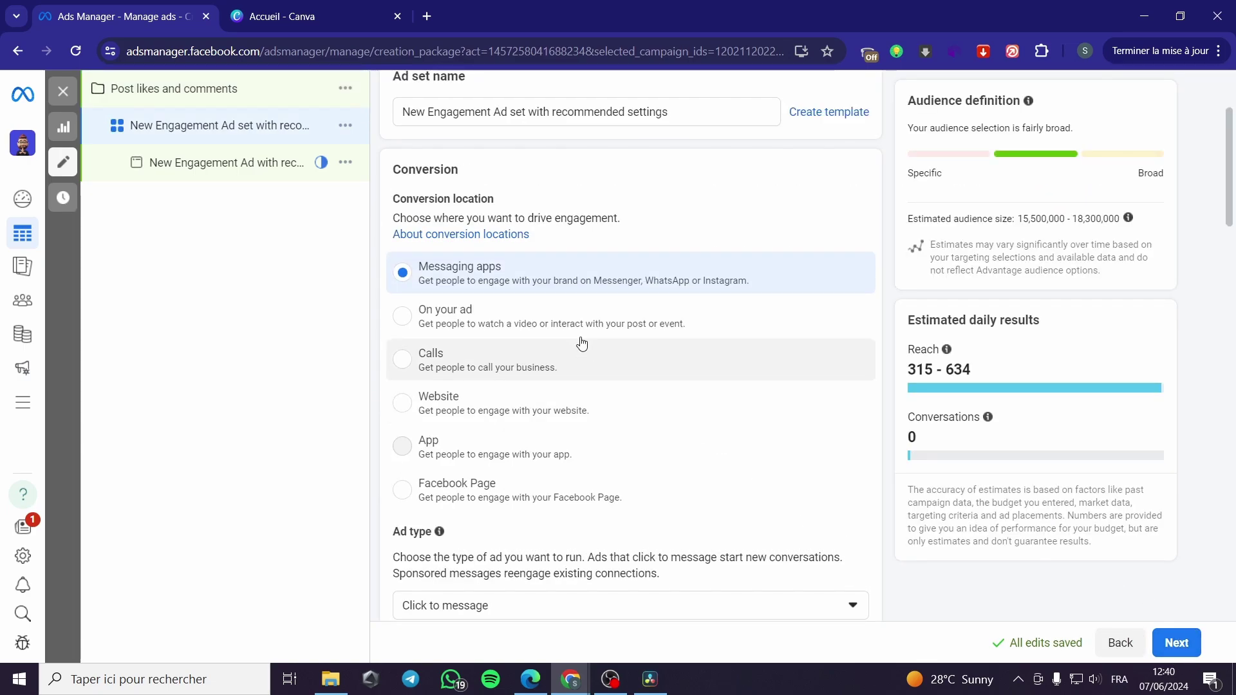
Rename the ad set as "like and comments"
scroll(460, 233, up, 3)
drag(715, 284, 381, 287)
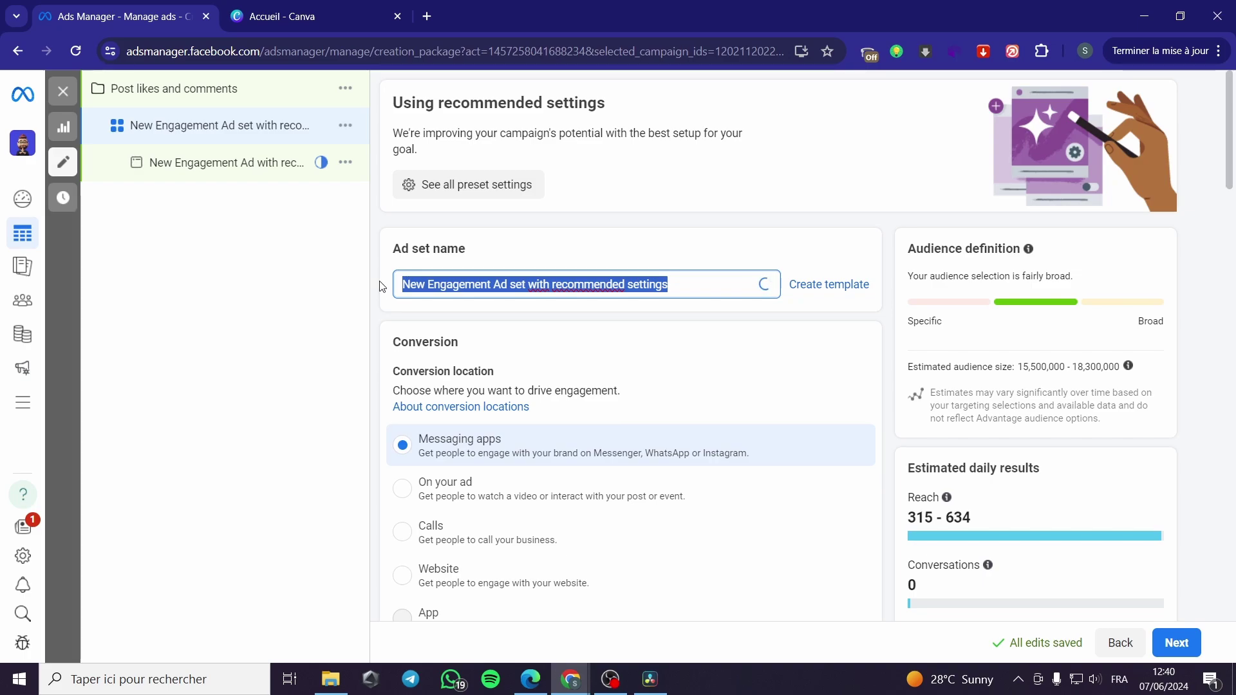
key(BackSpace)
text(like and comments)
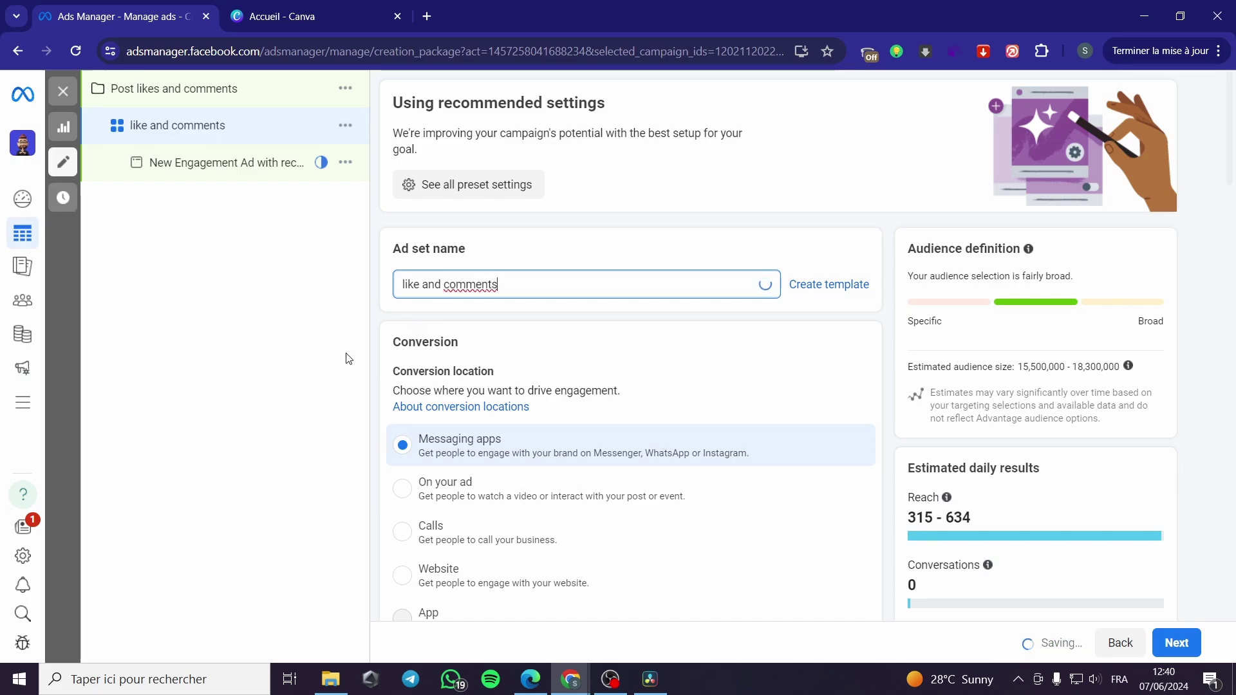
click(374, 353)
Set the ad set's conversion location to On your ad
scroll(457, 375, down, 1)
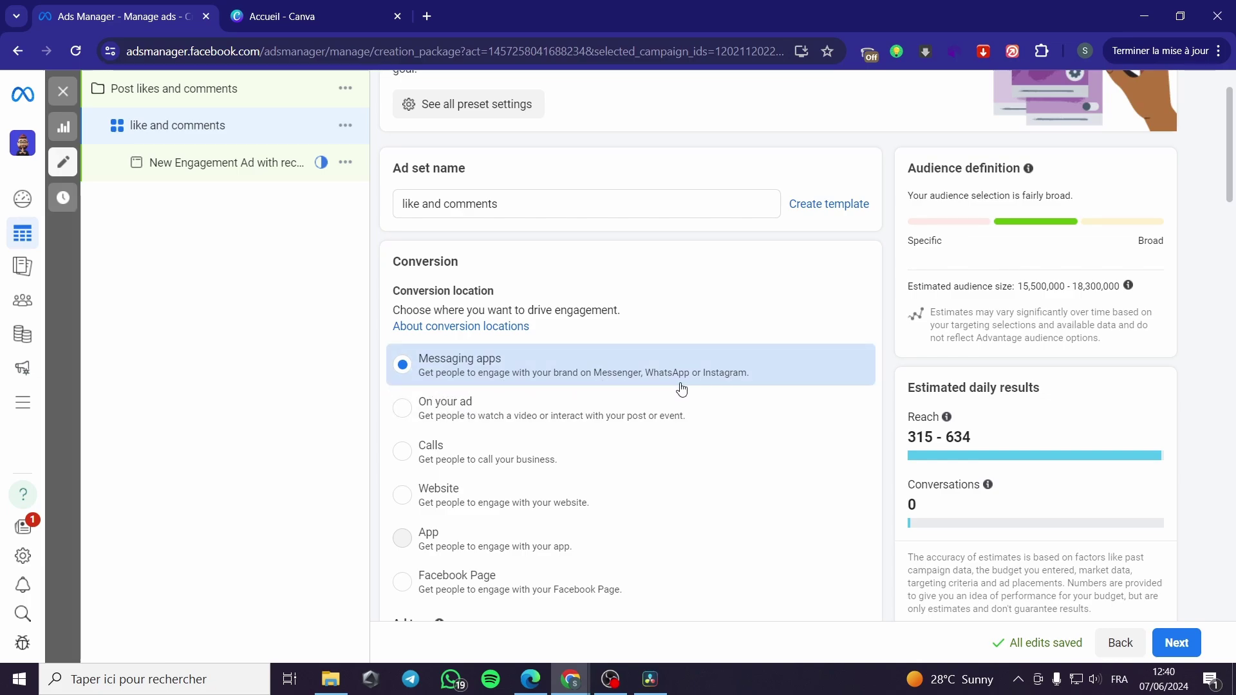
scroll(451, 386, down, 1)
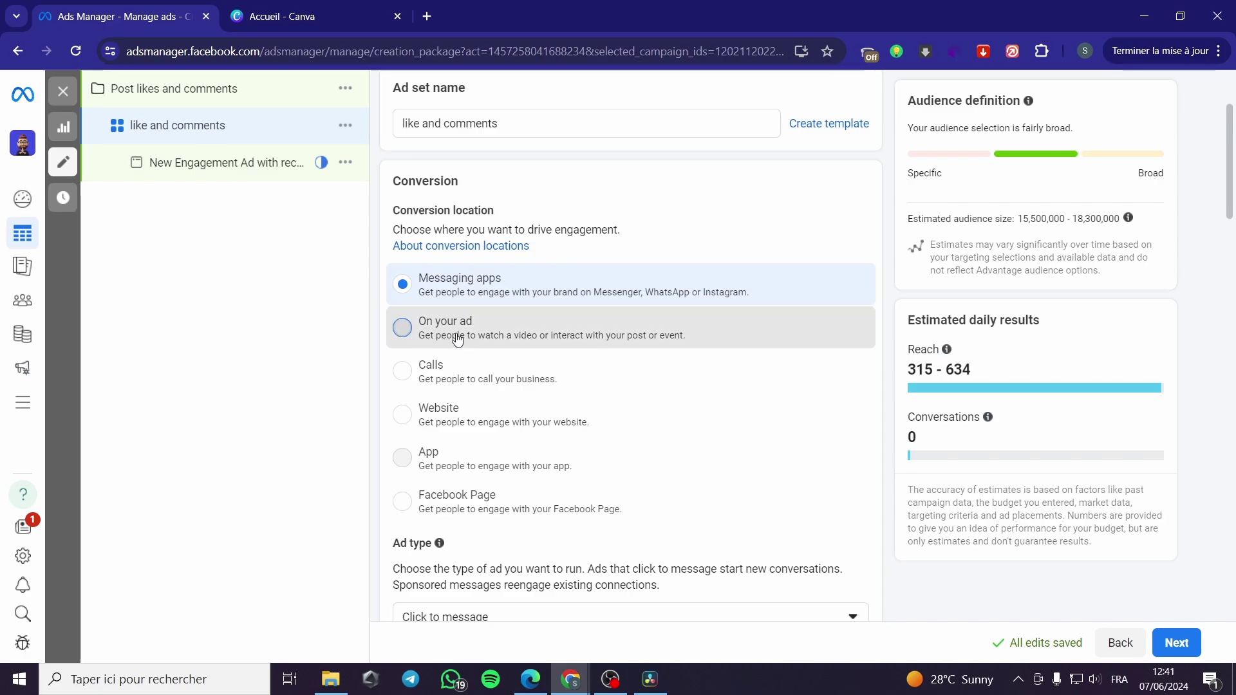
click(438, 334)
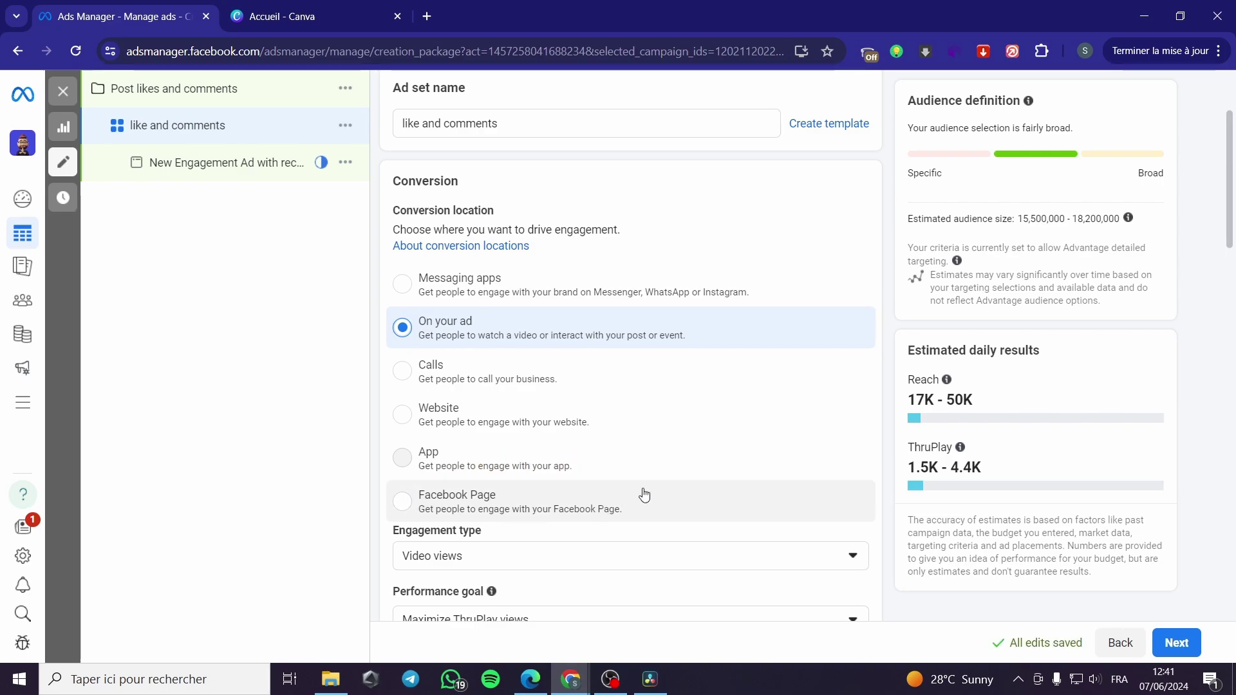
Set the engagement type to Post engagement and keep Maximize engagement with a post as the performance goal
scroll(655, 465, down, 1)
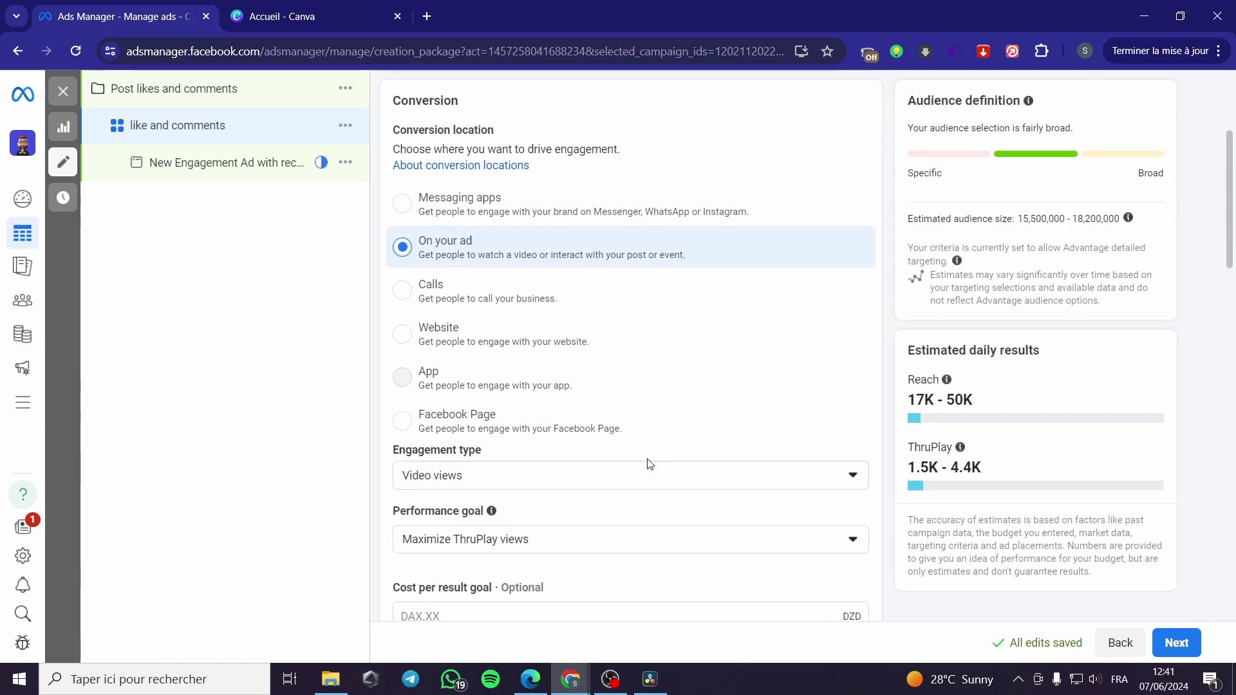
scroll(651, 428, down, 1)
scroll(651, 429, down, 1)
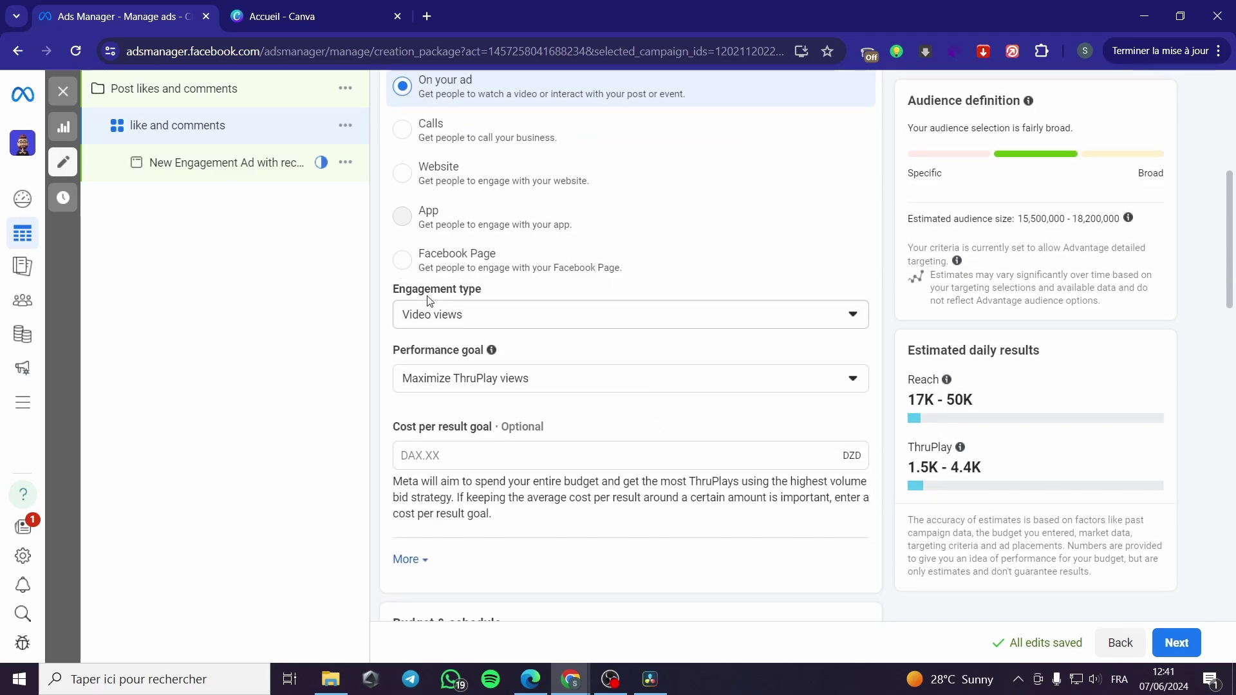
click(566, 322)
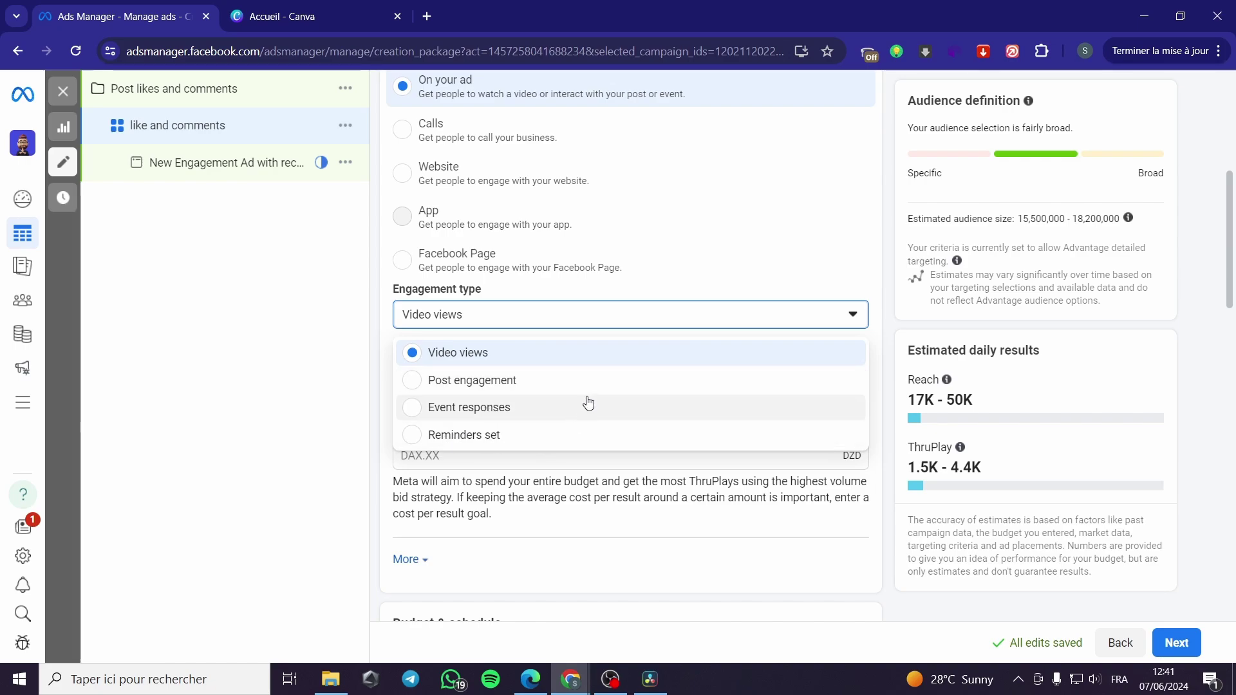
click(604, 386)
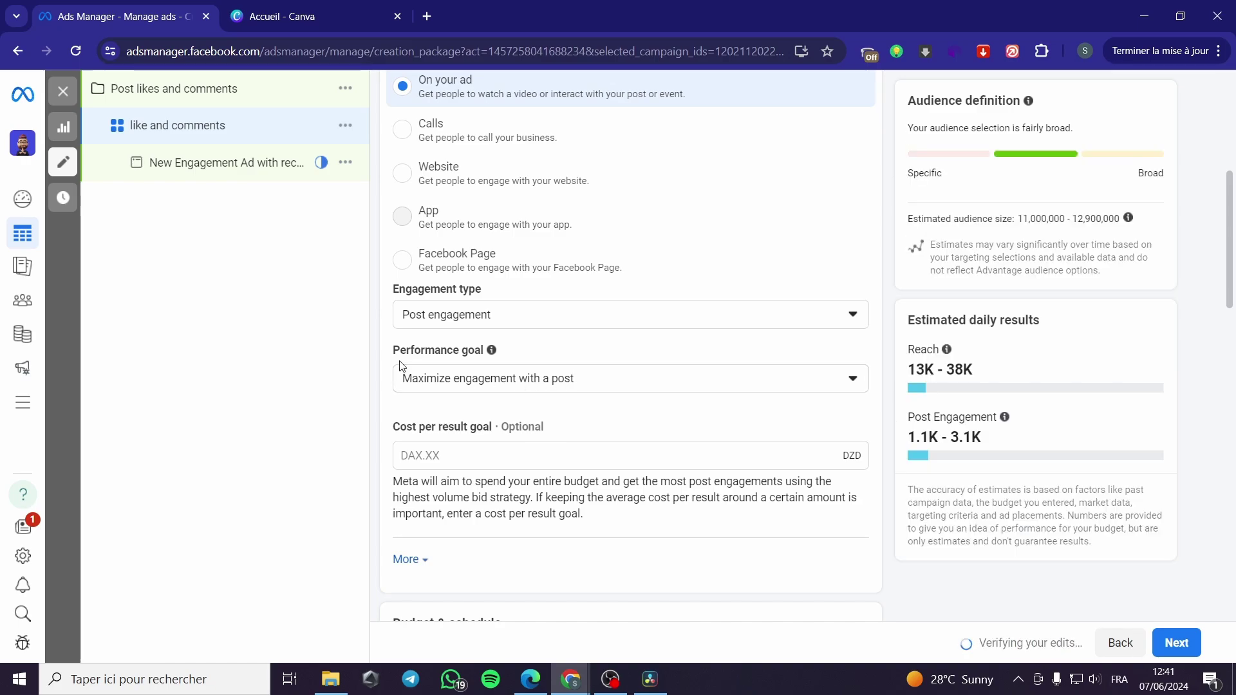
click(678, 385)
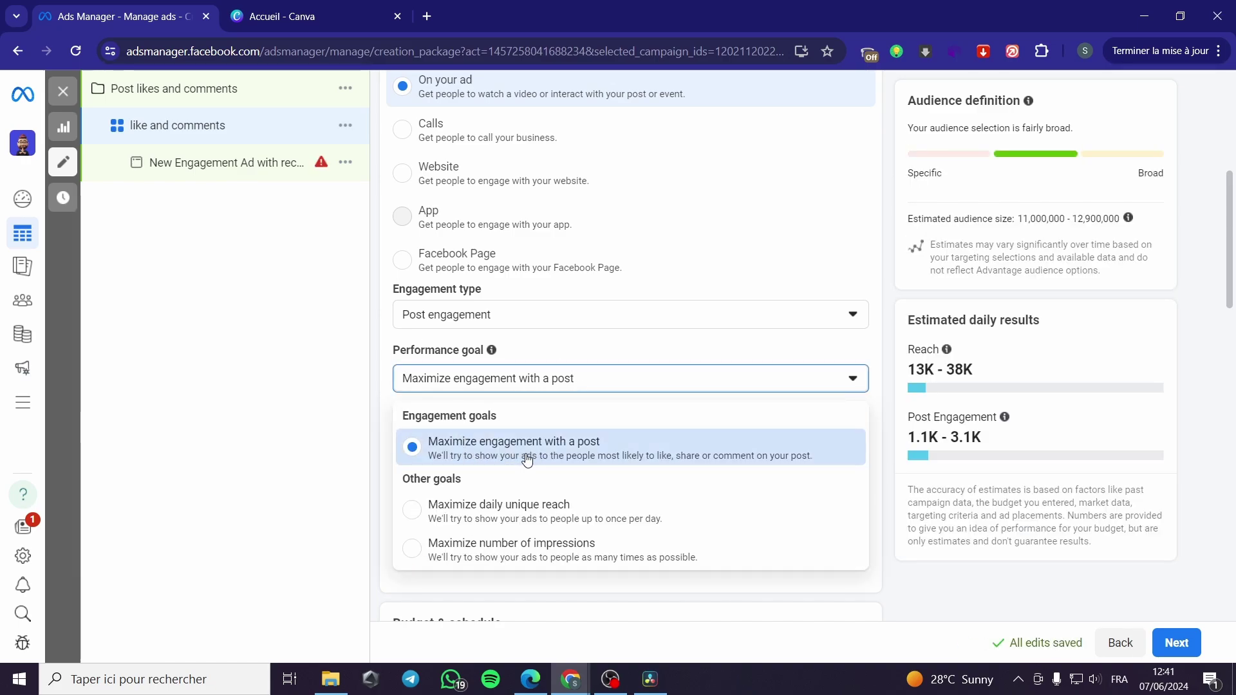
click(305, 390)
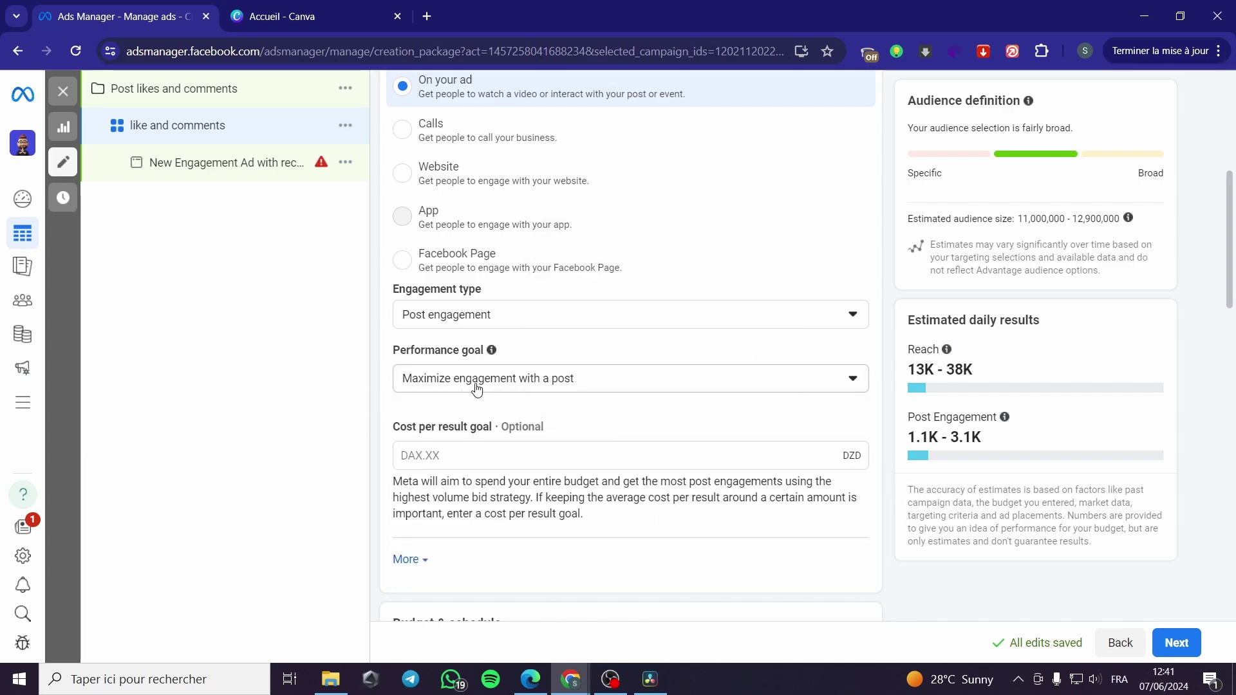
Expand the additional conversion settings to review when charges apply and the delivery type
scroll(476, 388, down, 3)
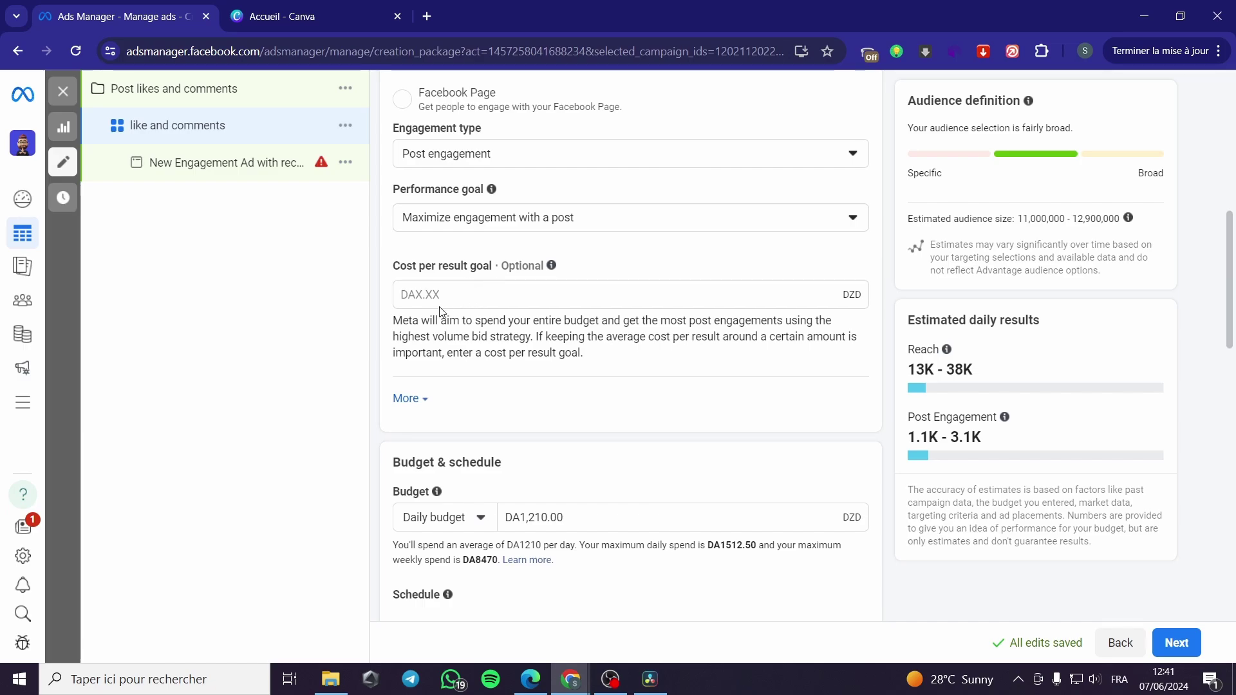
click(422, 401)
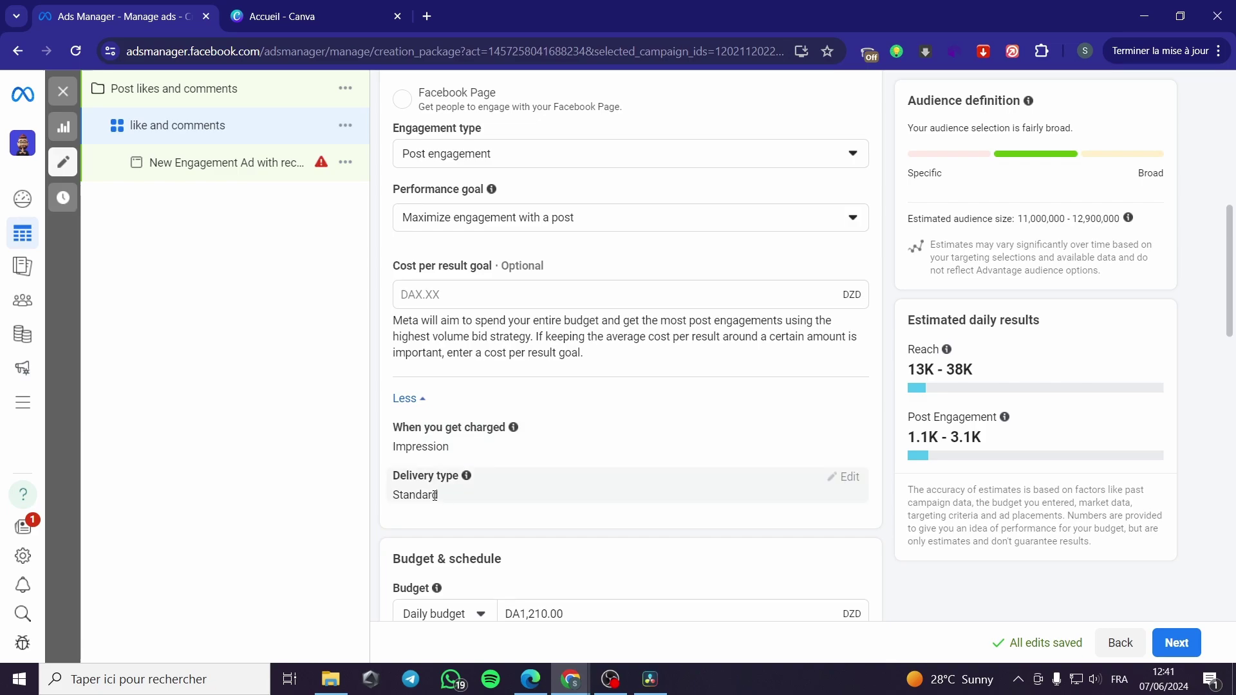
scroll(521, 494, down, 1)
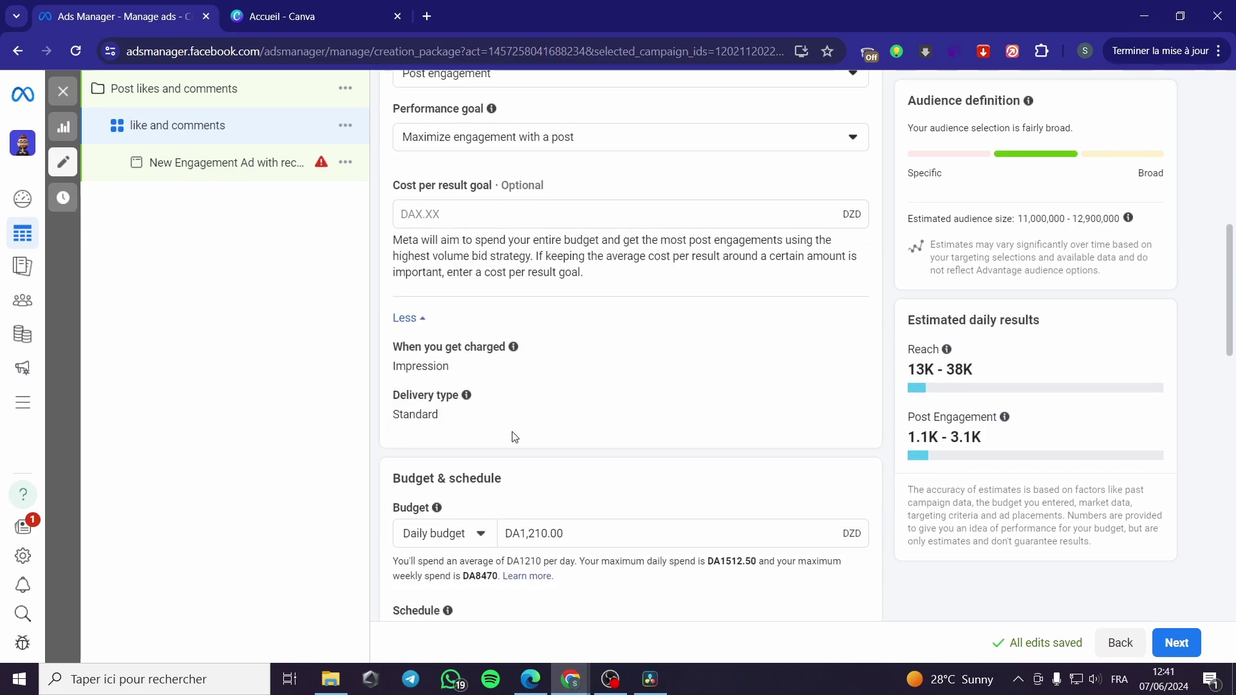
Keep the ad set on a daily budget and set the amount to 2000 DZD
scroll(510, 433, down, 2)
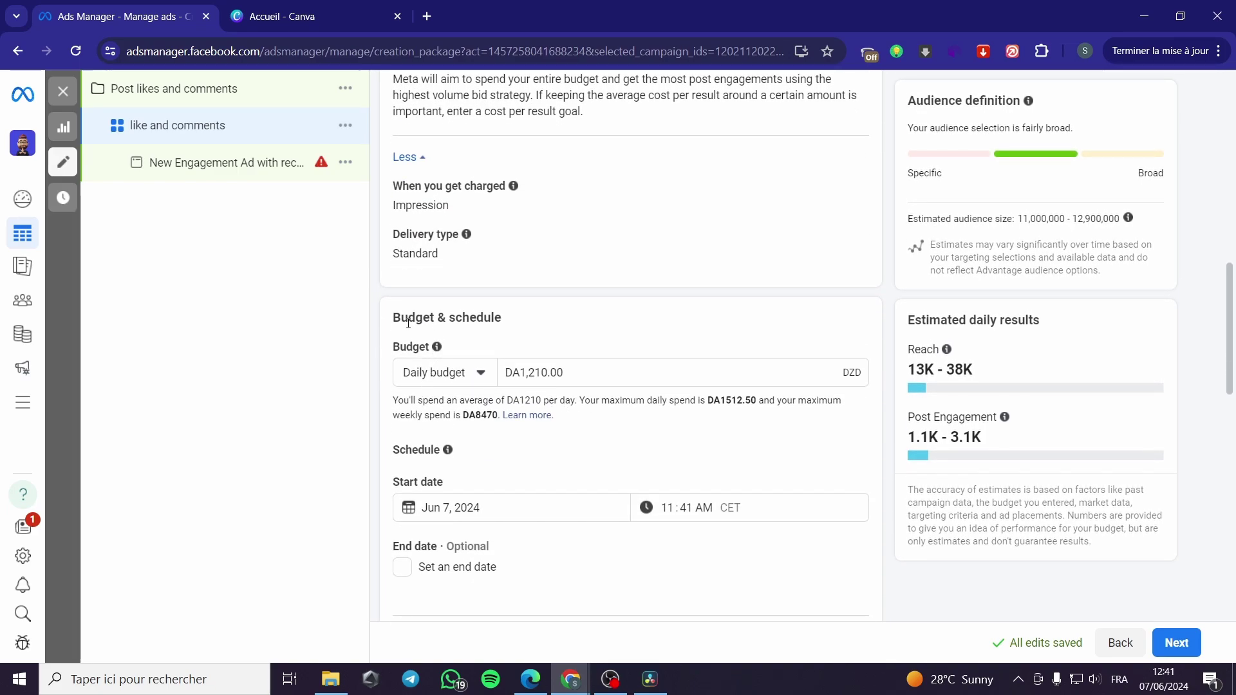
click(488, 382)
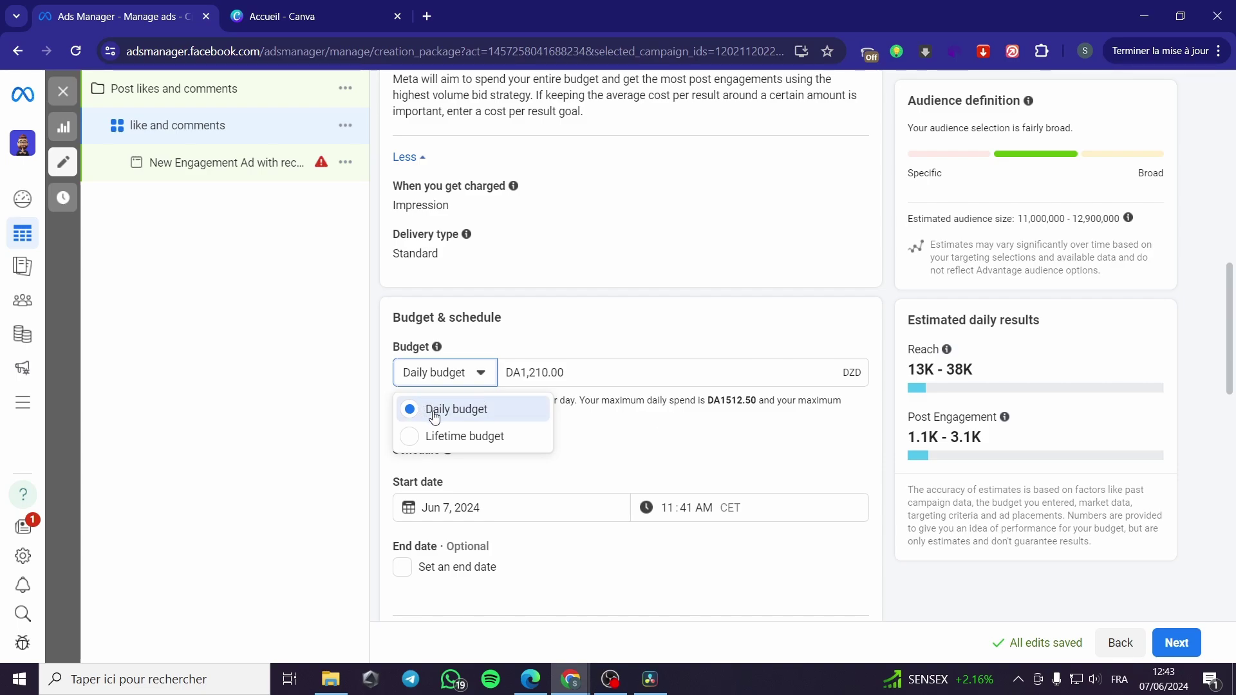
click(477, 411)
double_click(568, 377)
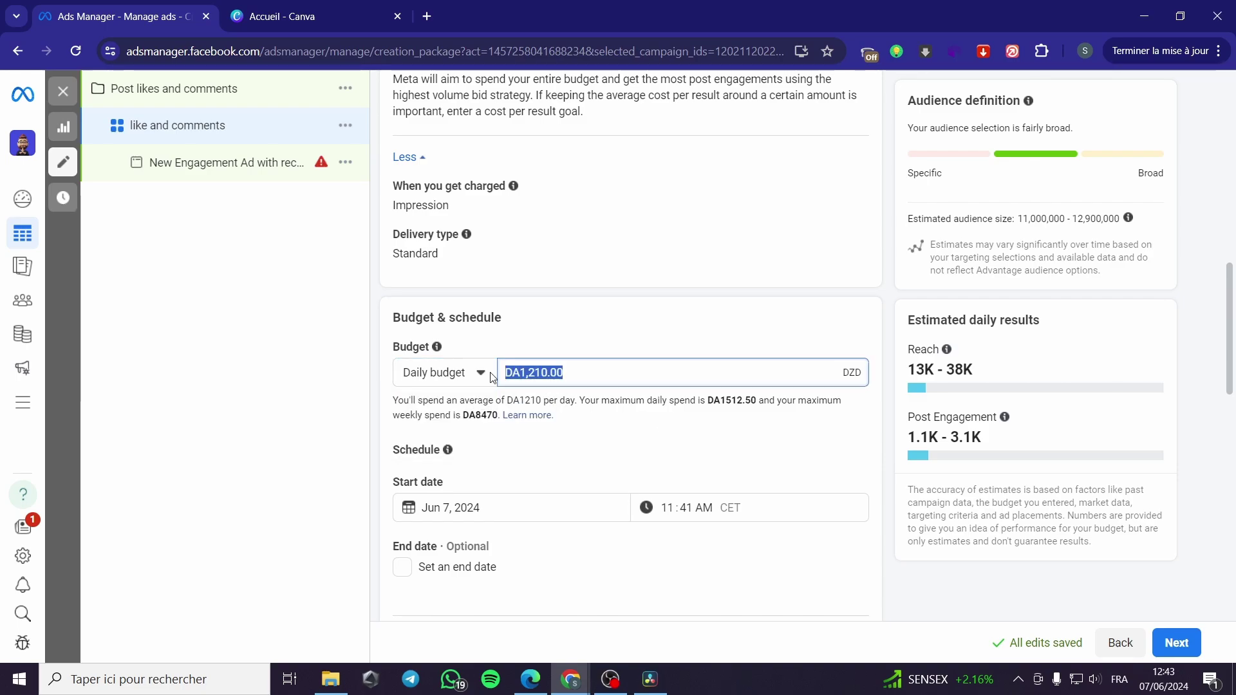
text(2000)
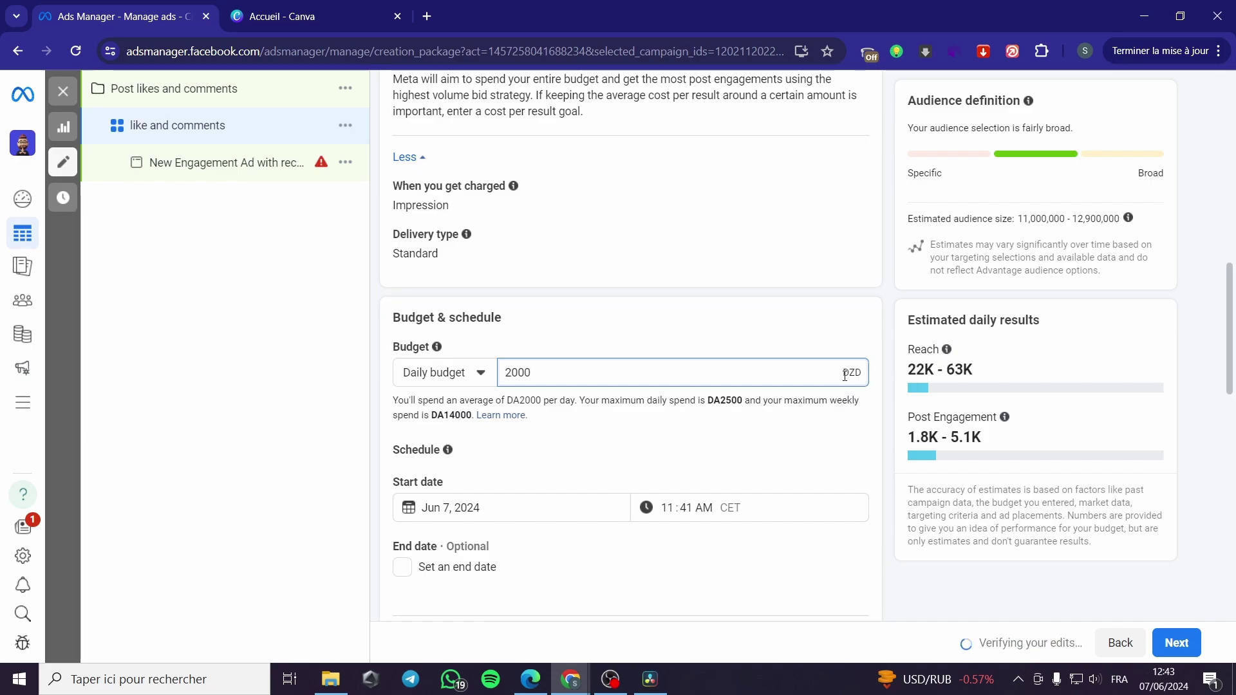
Enable an end date in the ad set's schedule and set it to June 8, 2024
click(642, 422)
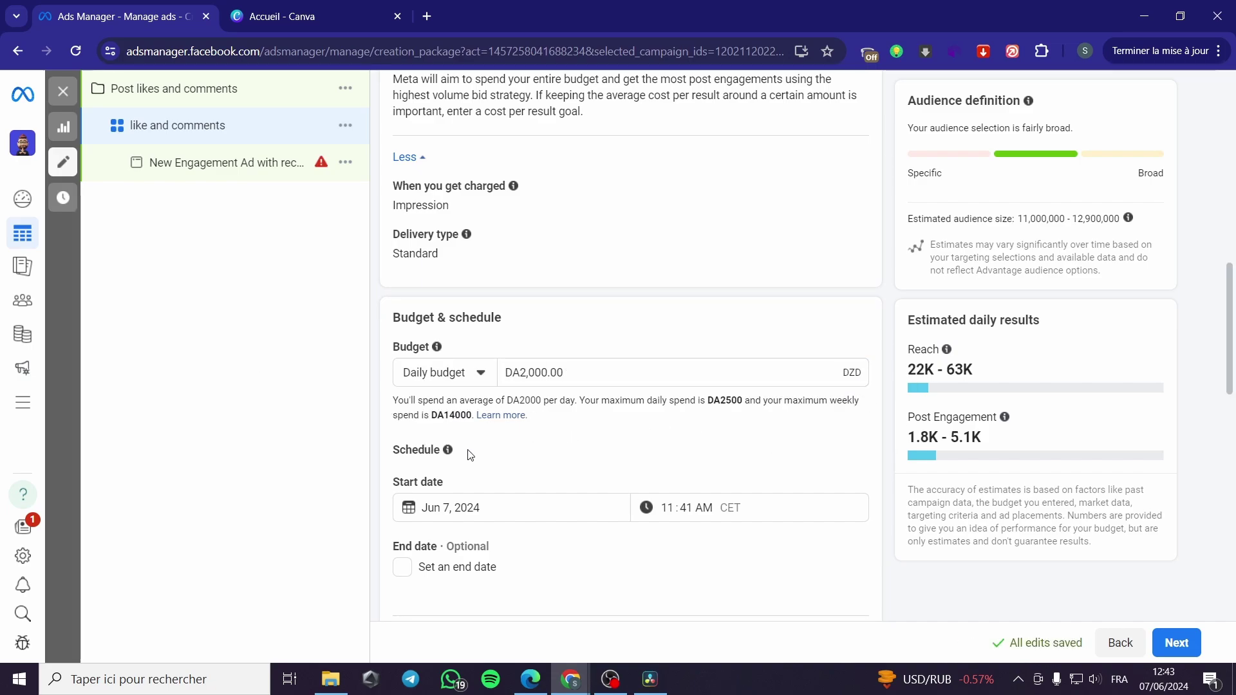
scroll(466, 464, down, 3)
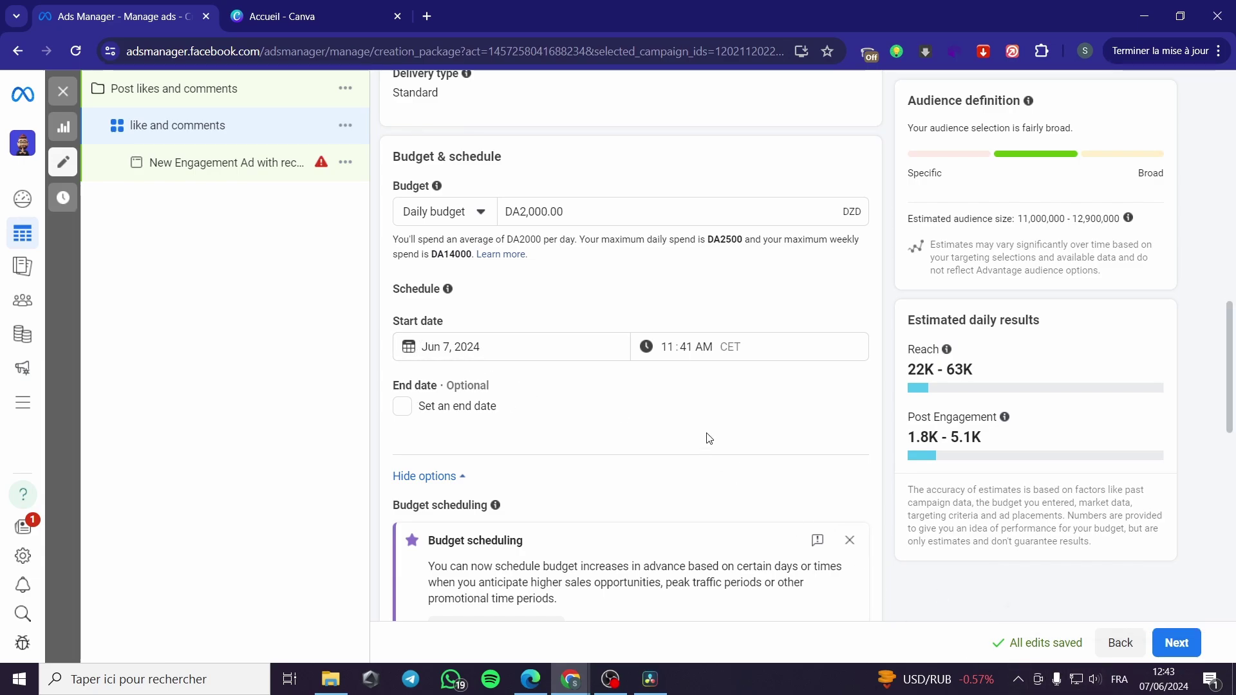
click(401, 406)
click(429, 442)
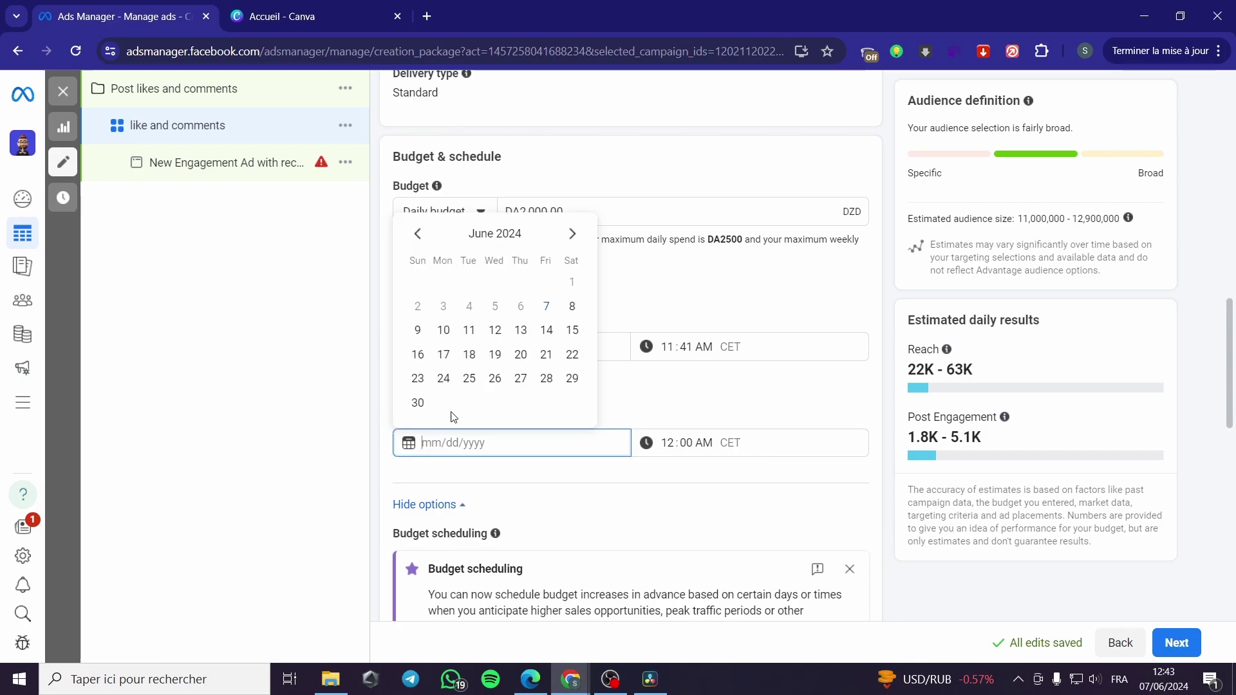
click(573, 327)
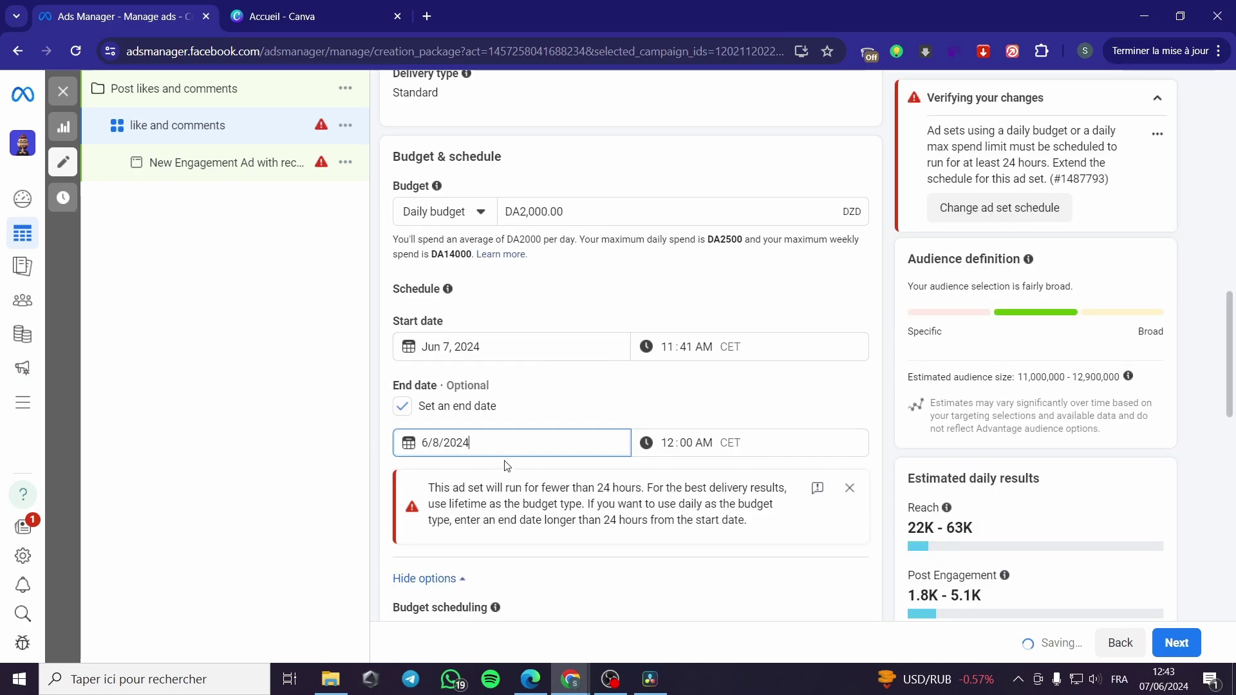
Try to set the ad set's start time to 12:00 AM on June 7, 2024
click(692, 346)
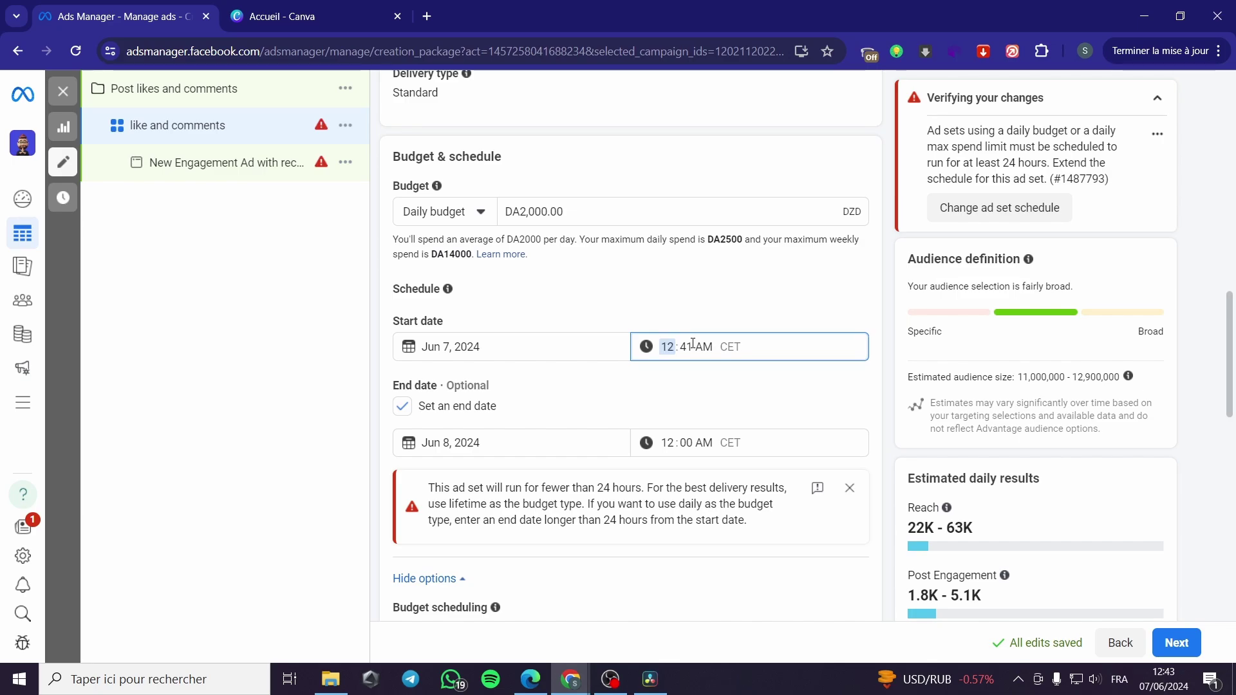
click(692, 347)
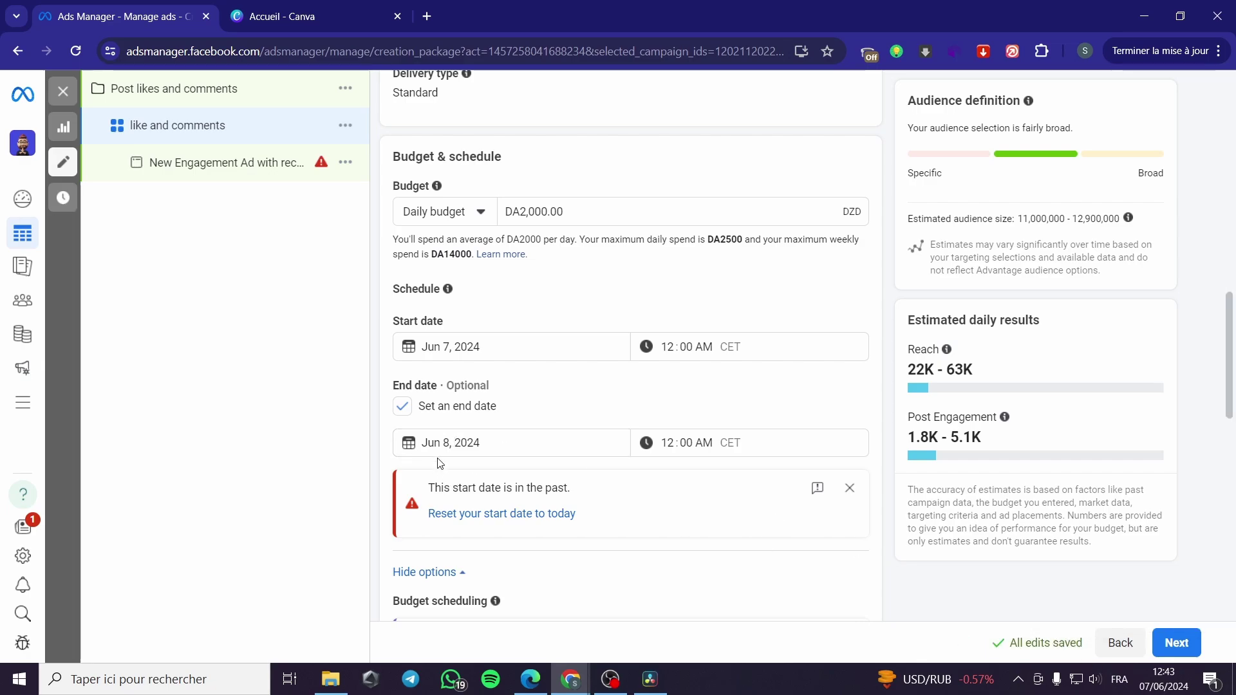
click(670, 442)
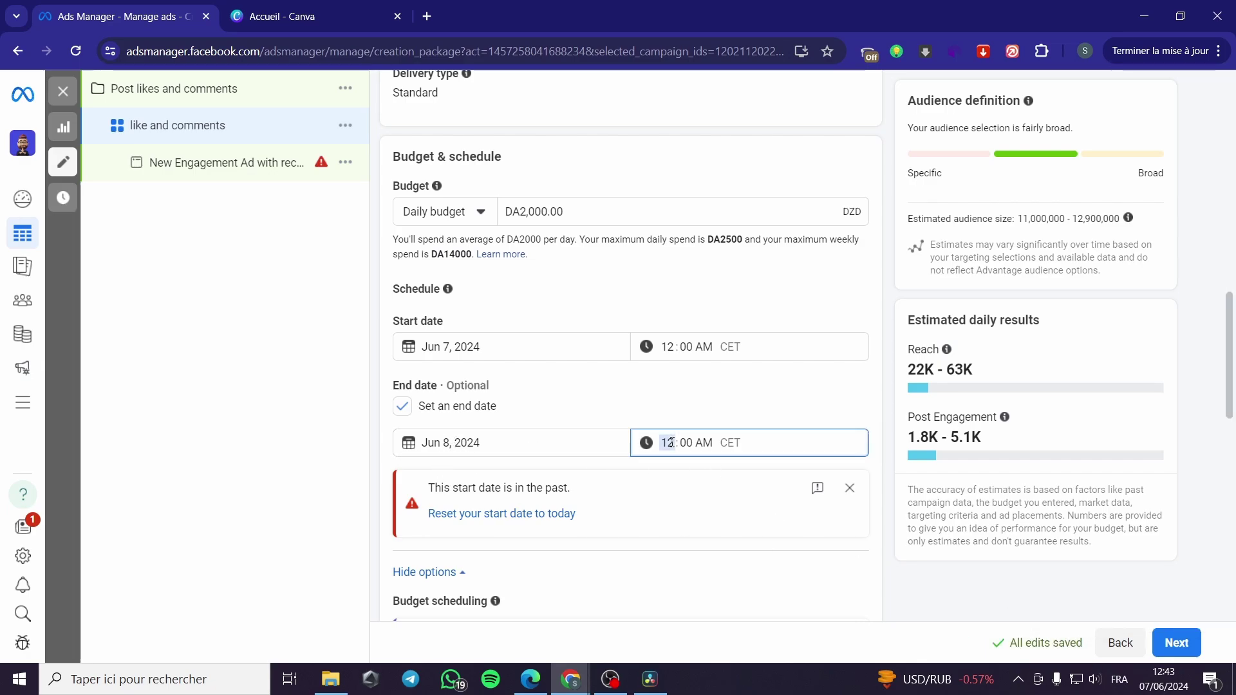
Set the ad set's end date to June 9, 2024 and reset the start date to today
click(450, 444)
click(421, 332)
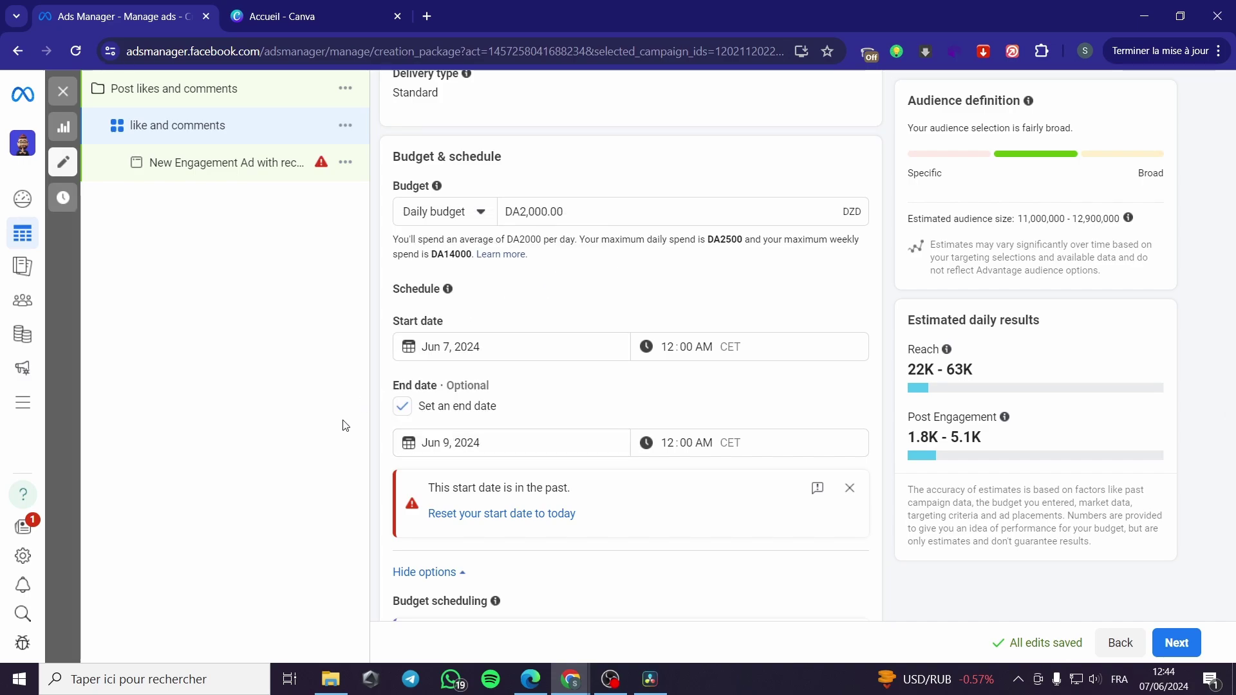
click(501, 514)
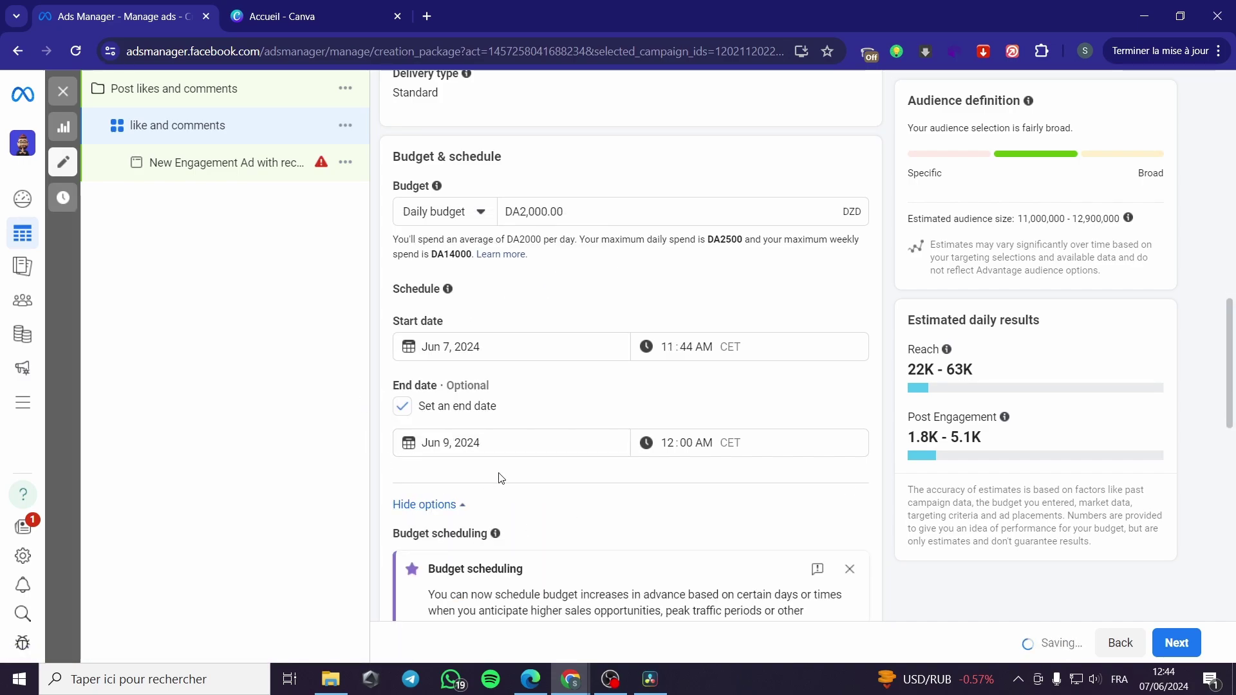
Dismiss the Budget scheduling tip below the ad set's schedule
scroll(386, 438, down, 3)
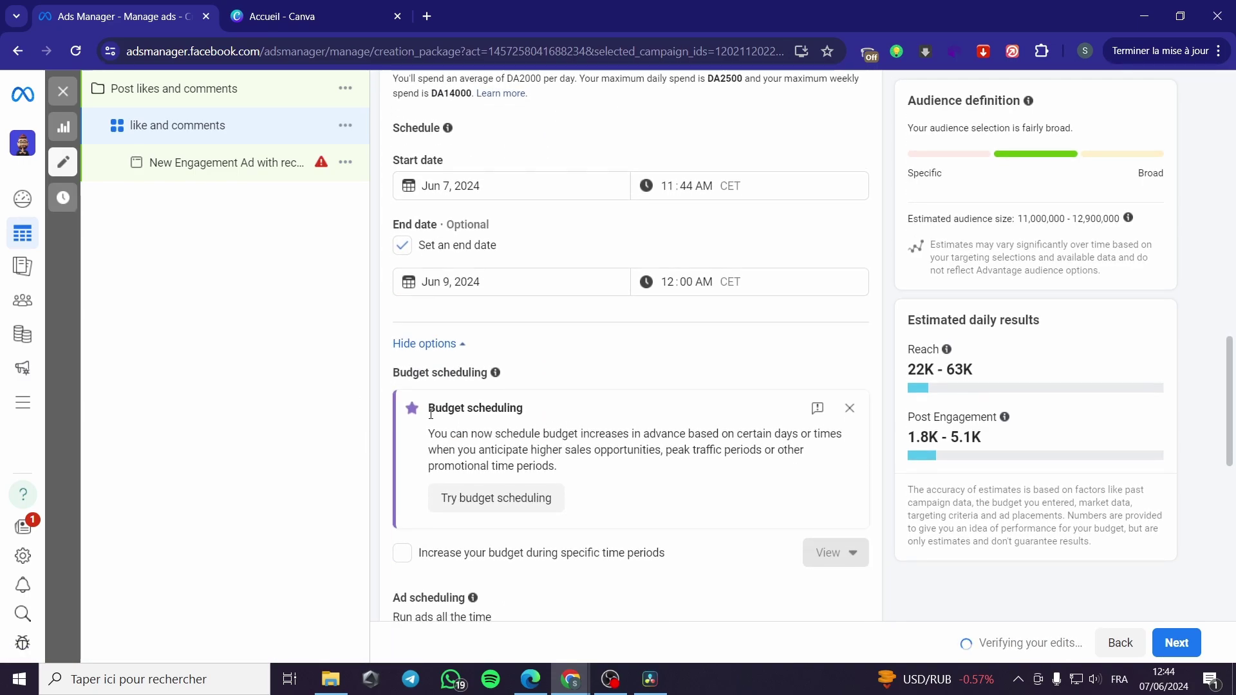
scroll(580, 422, down, 1)
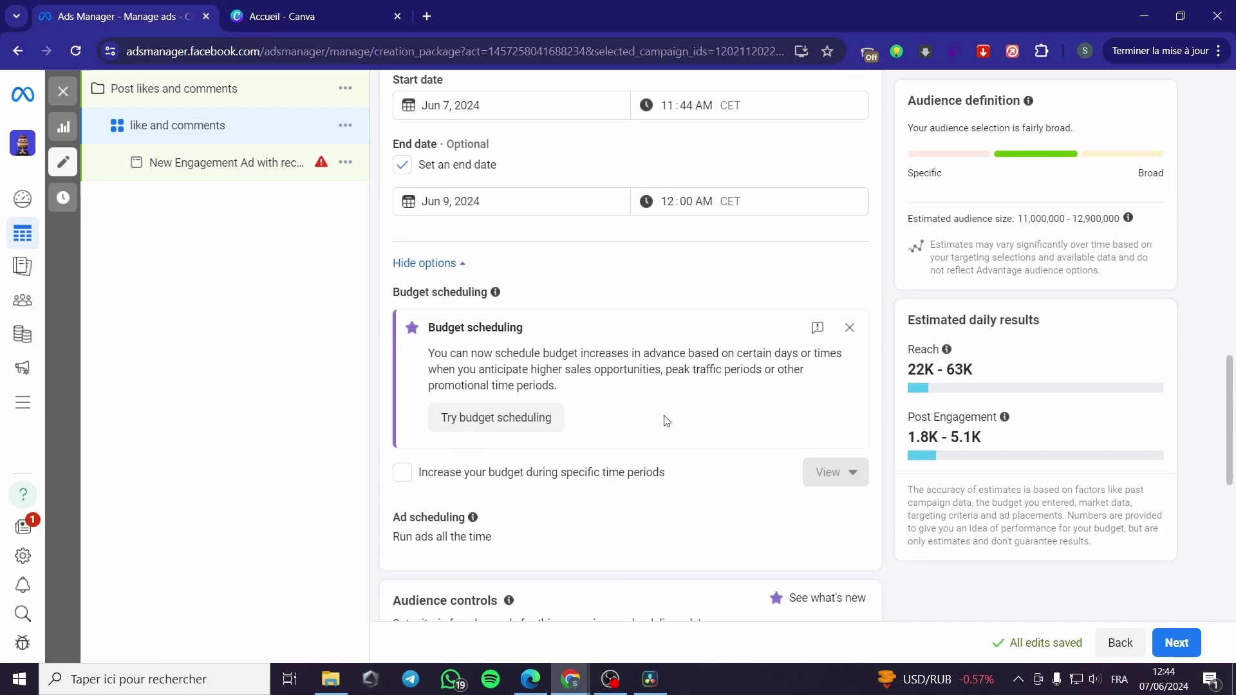
click(850, 328)
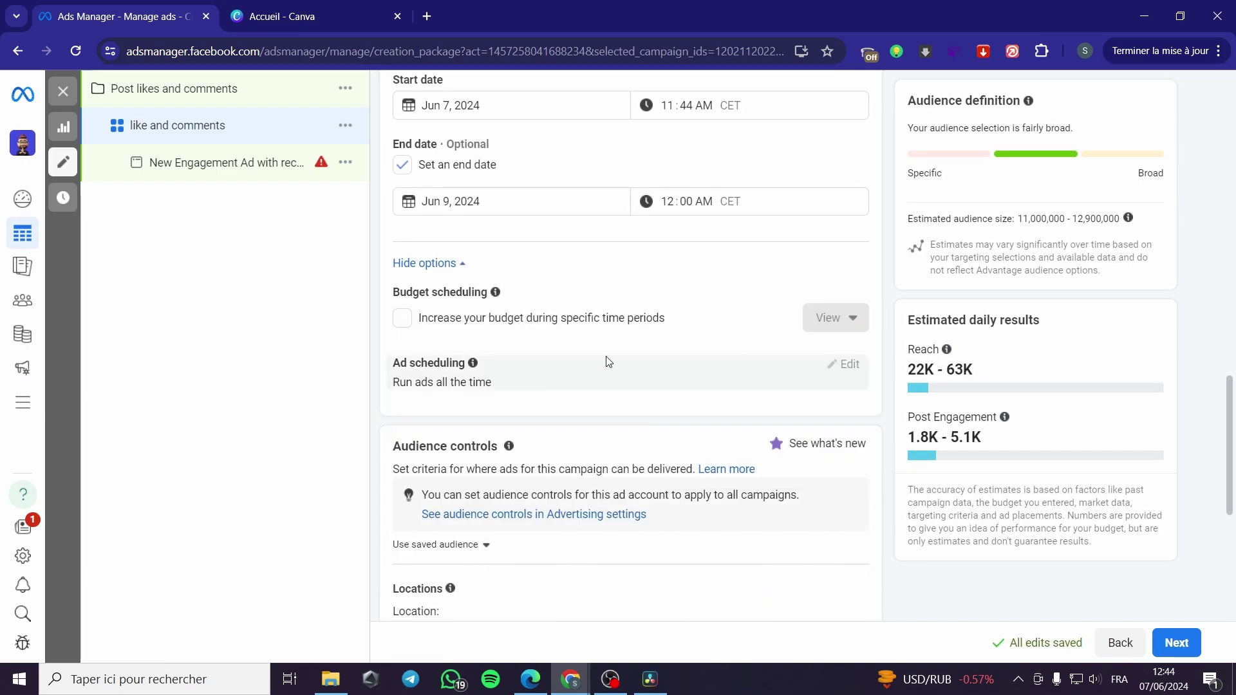
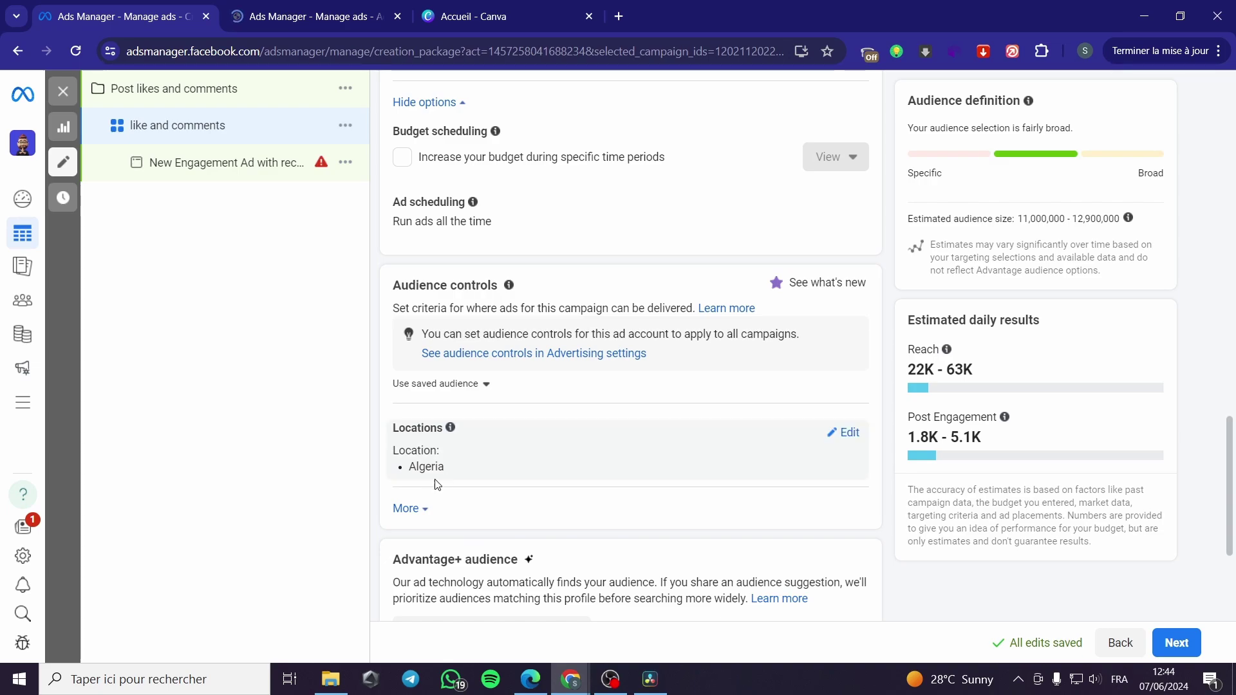
Expand the additional audience controls, then check the separate Account controls page and close it
click(425, 508)
scroll(397, 430, down, 3)
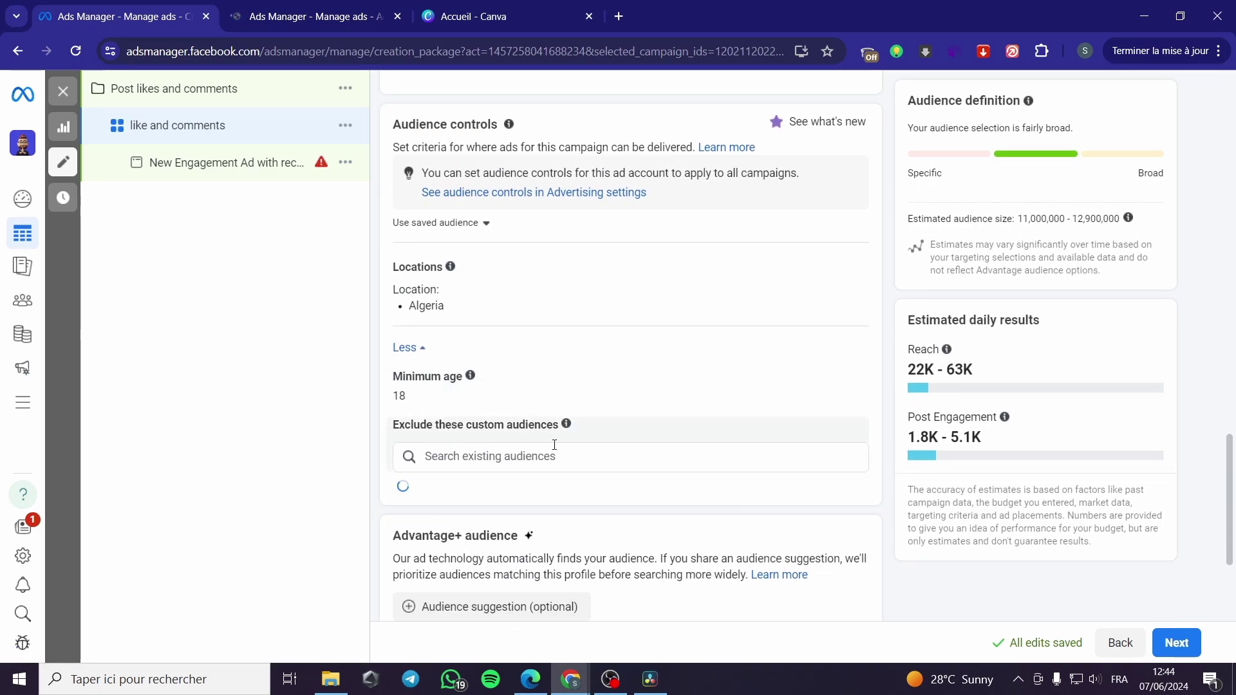
click(312, 6)
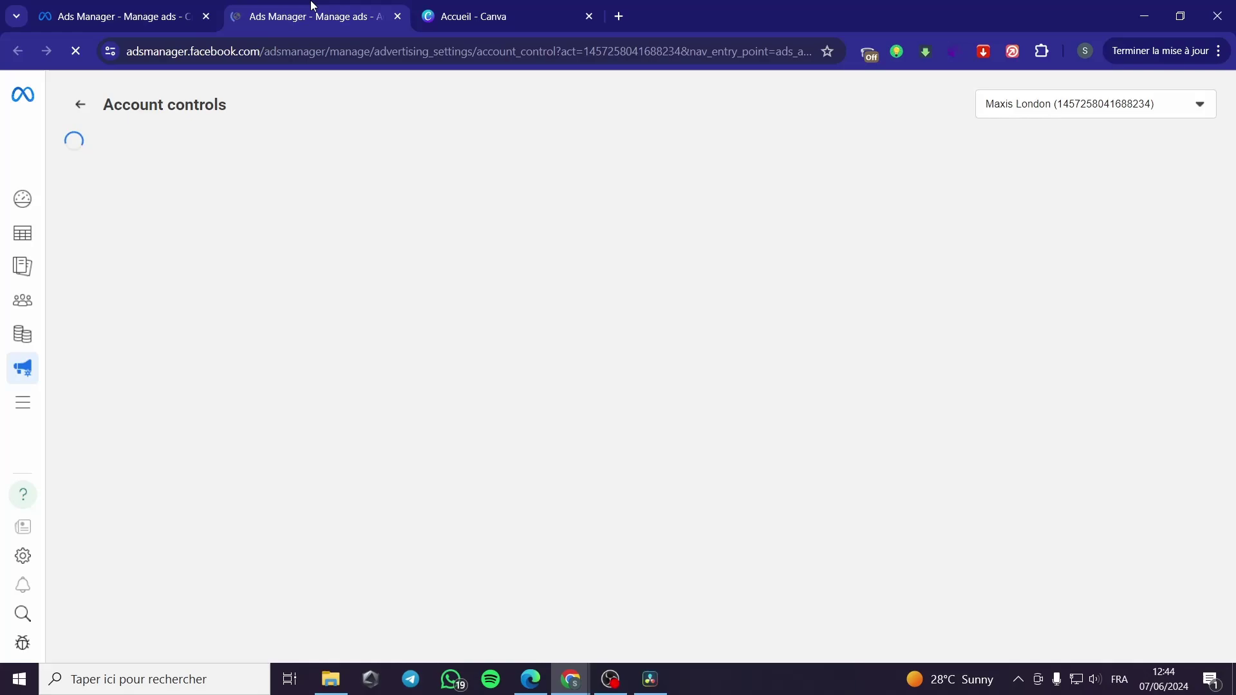
click(397, 16)
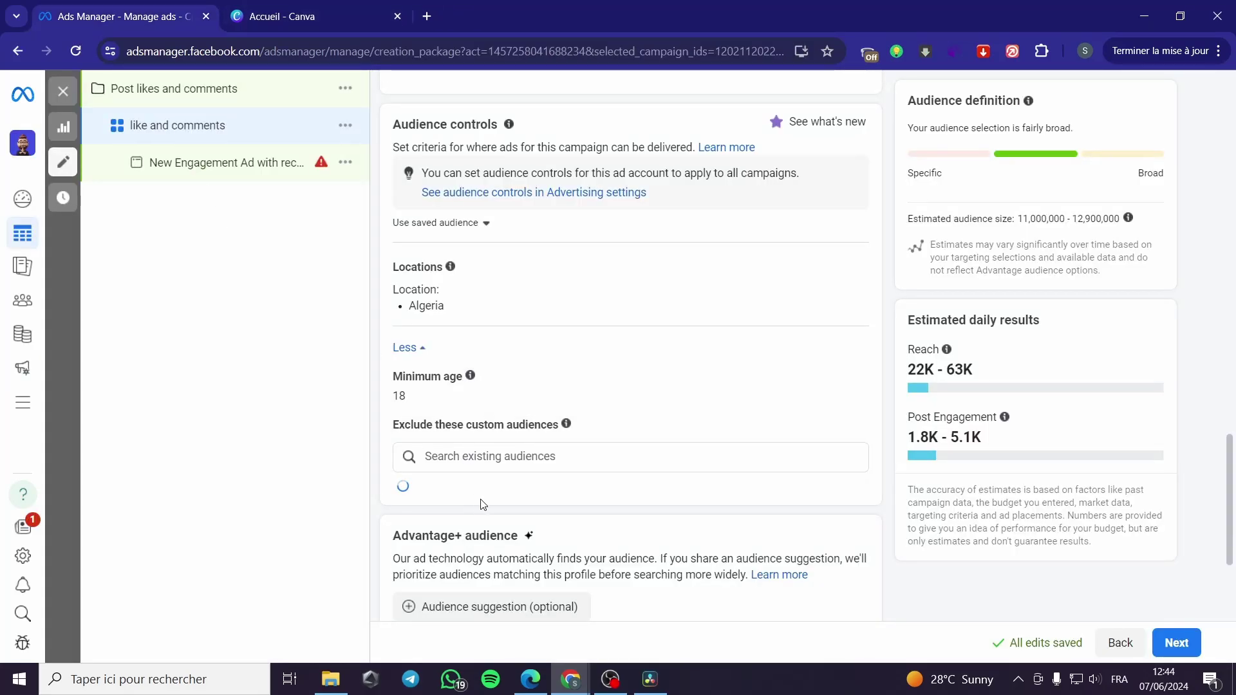
Review the available sources for a new custom audience under Advantage+ audience without creating one
scroll(476, 502, down, 5)
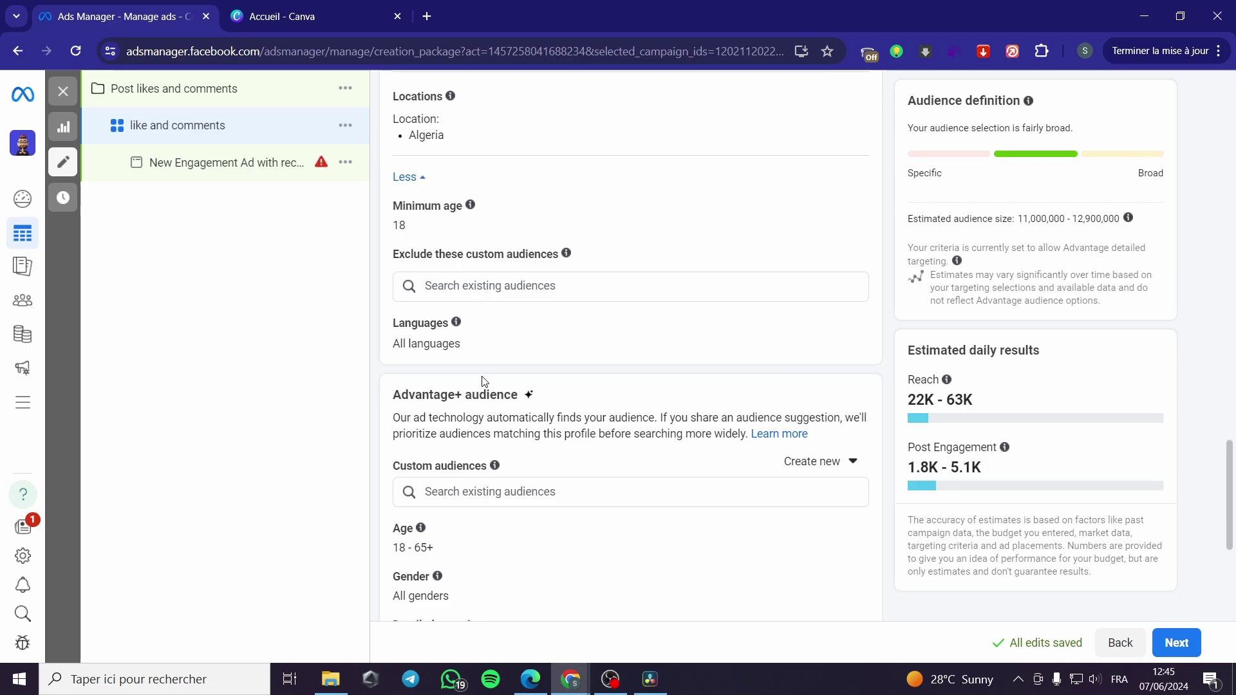
scroll(484, 381, down, 1)
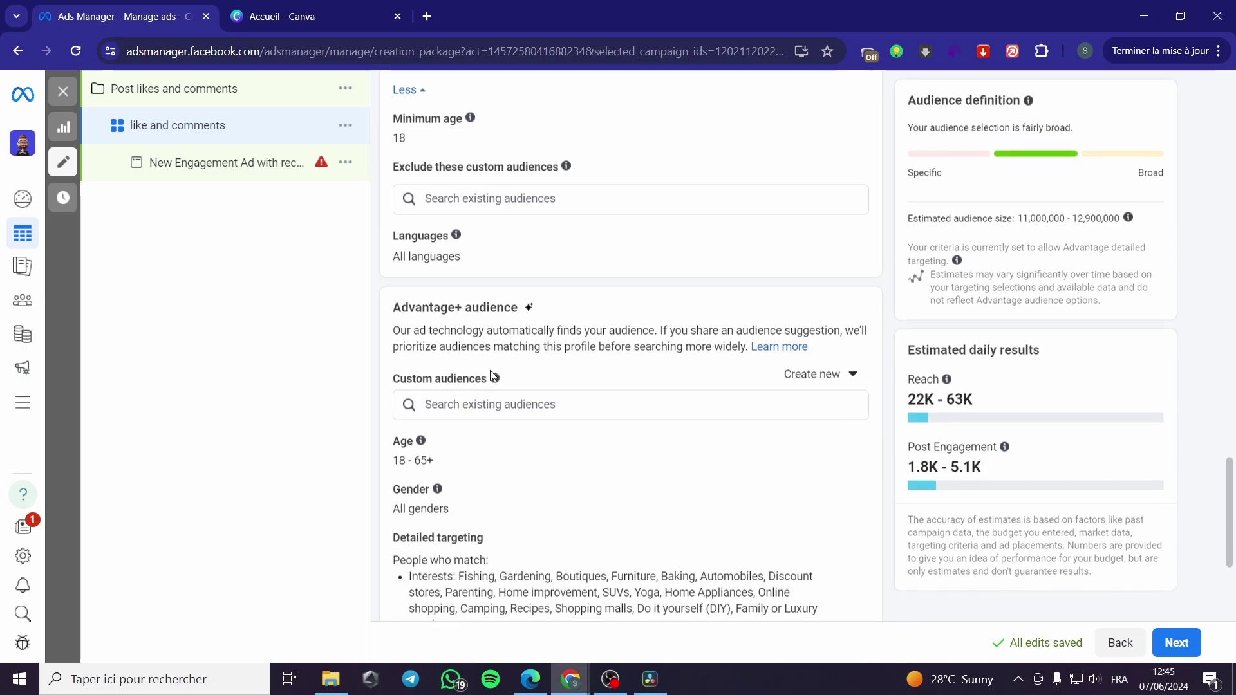
scroll(721, 345, down, 1)
click(833, 311)
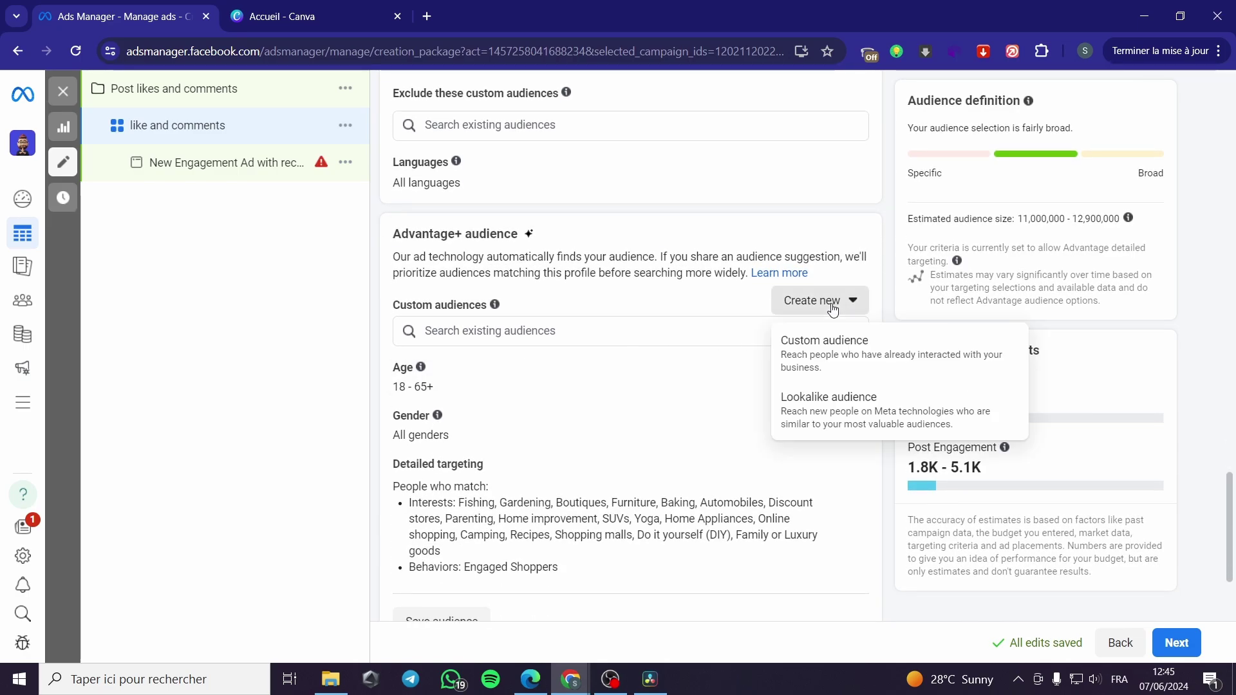
click(825, 347)
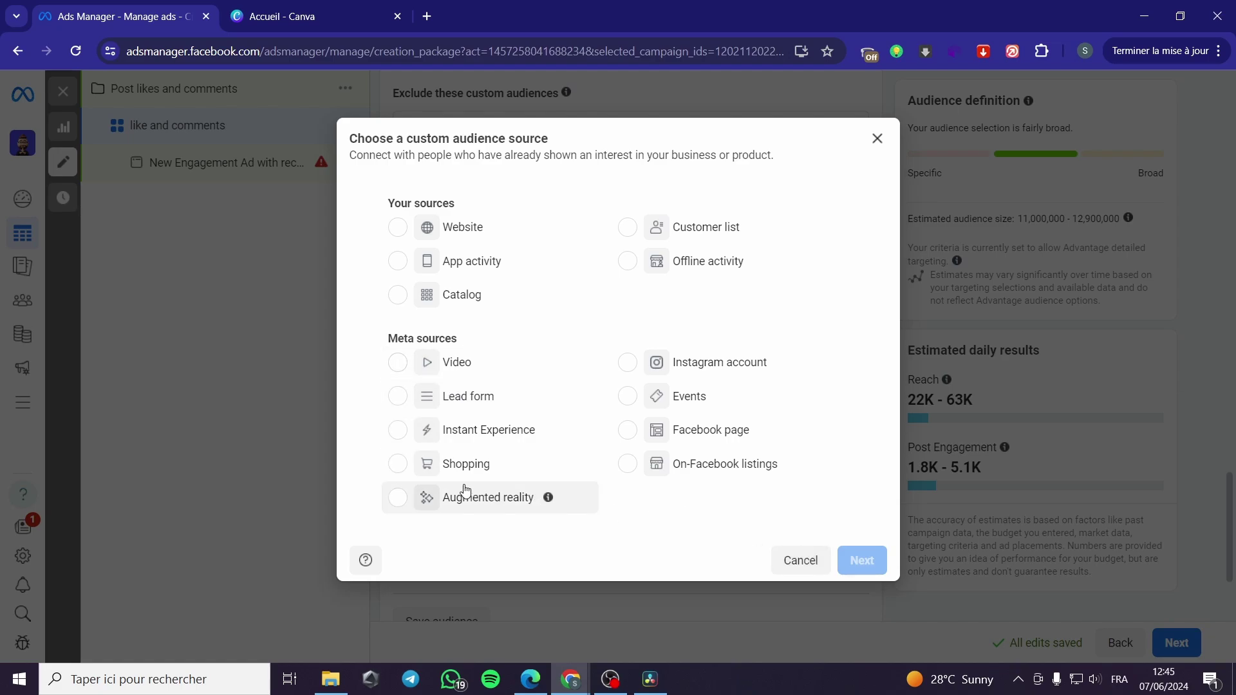
click(800, 561)
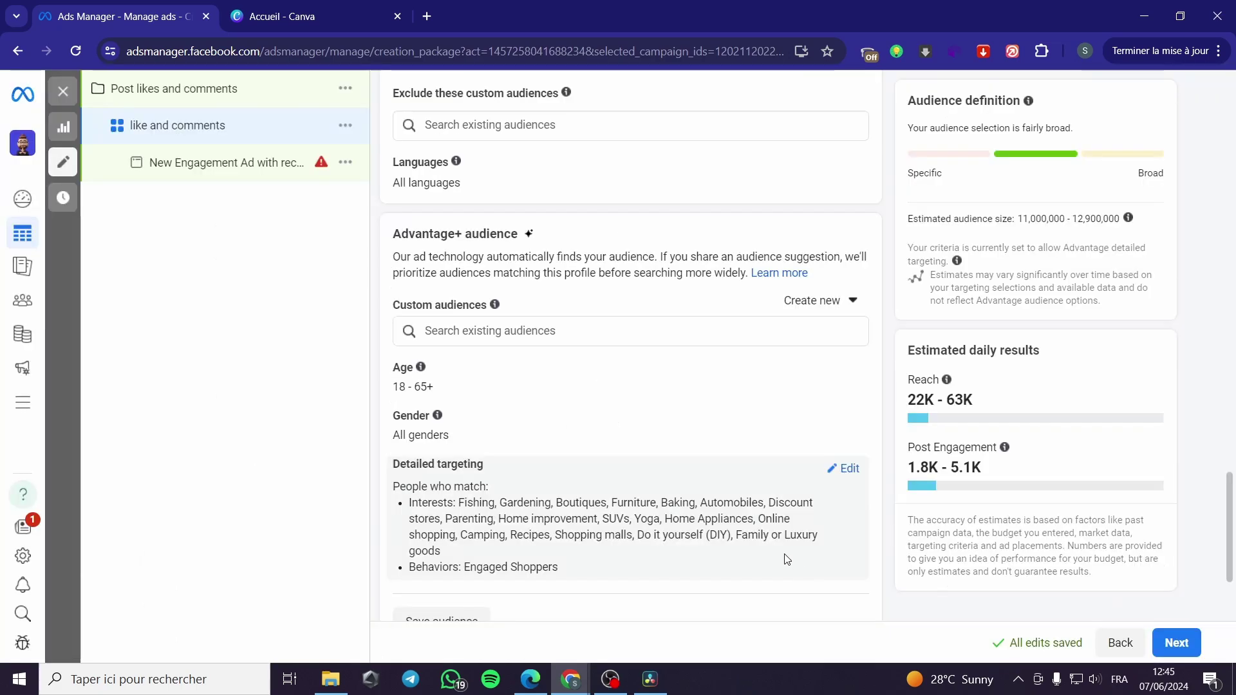
Open the Advantage+ audience's detailed targeting for editing and look through its included behaviors and interests
scroll(740, 436, down, 3)
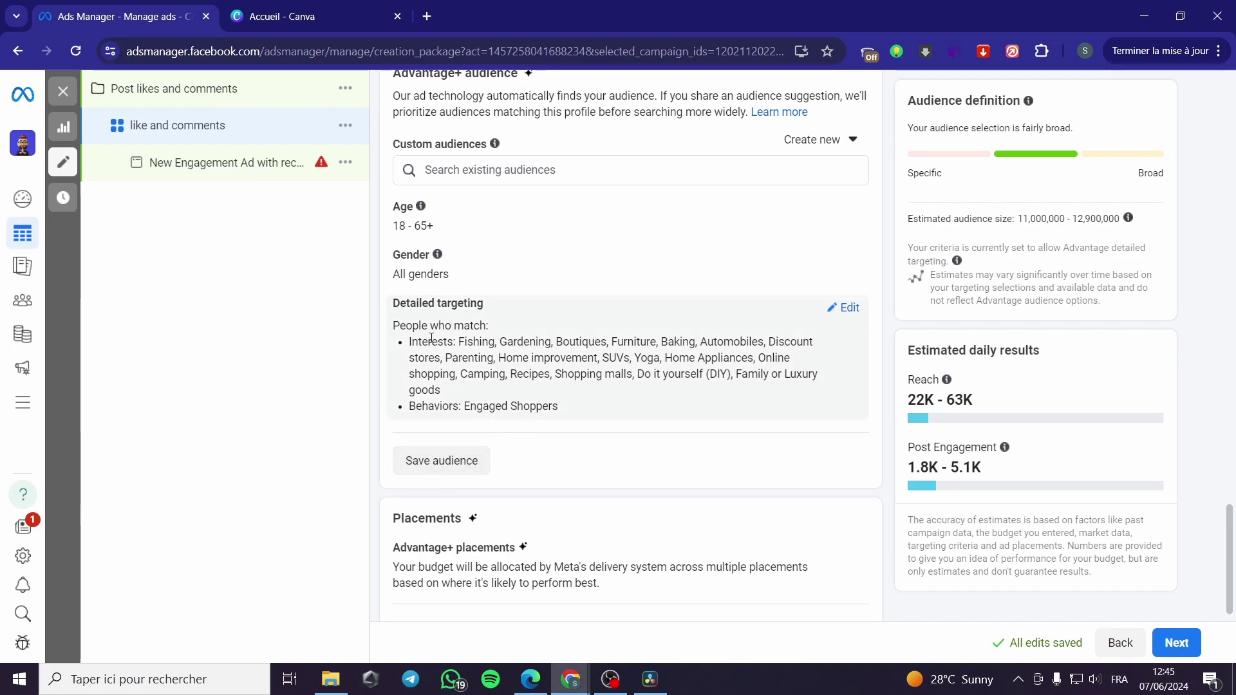
click(849, 308)
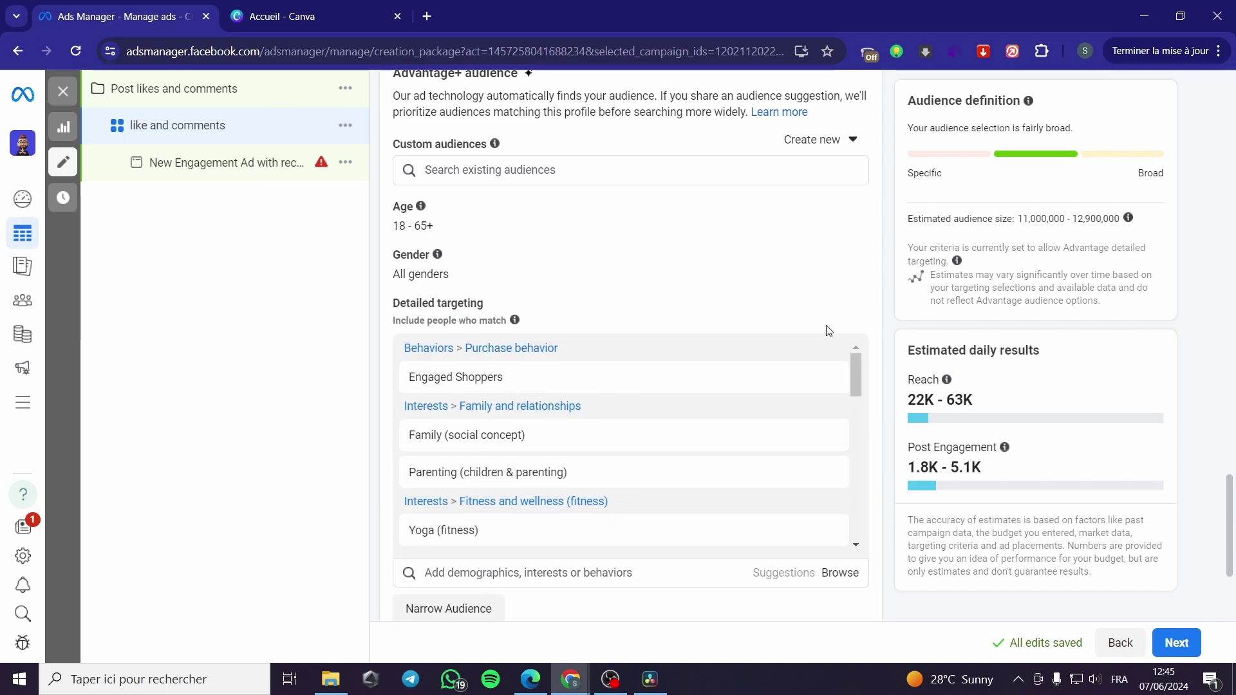
mouse_move(532, 391)
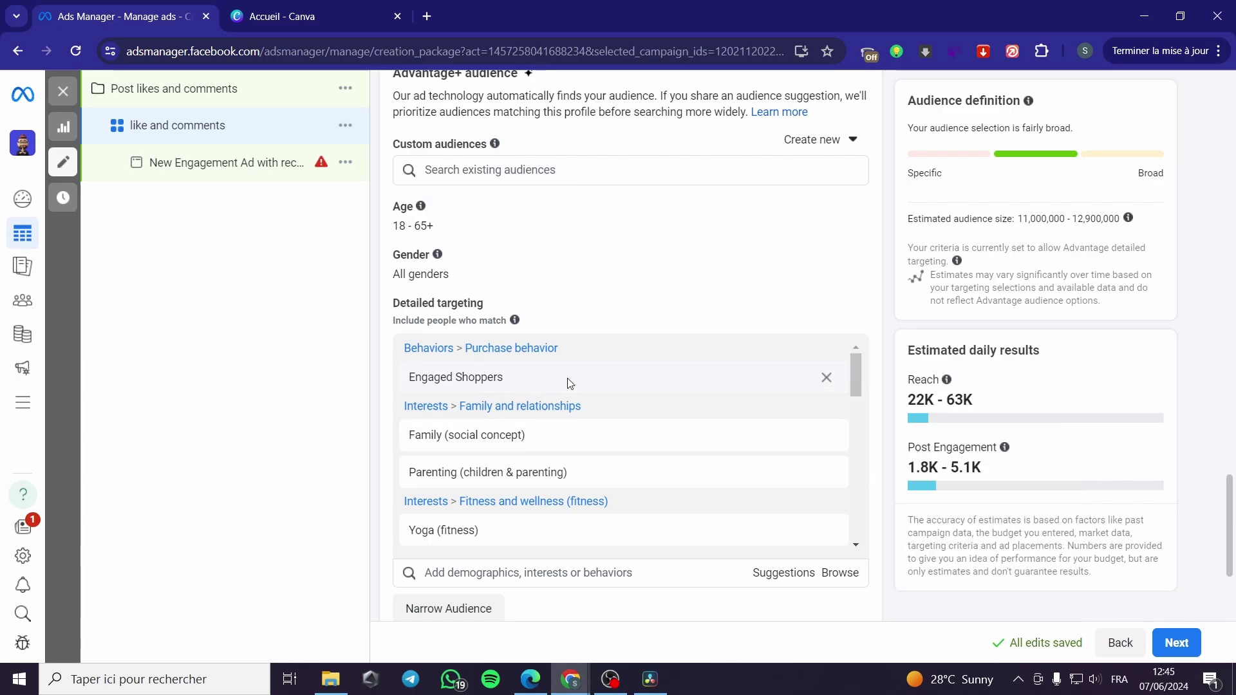
mouse_move(567, 451)
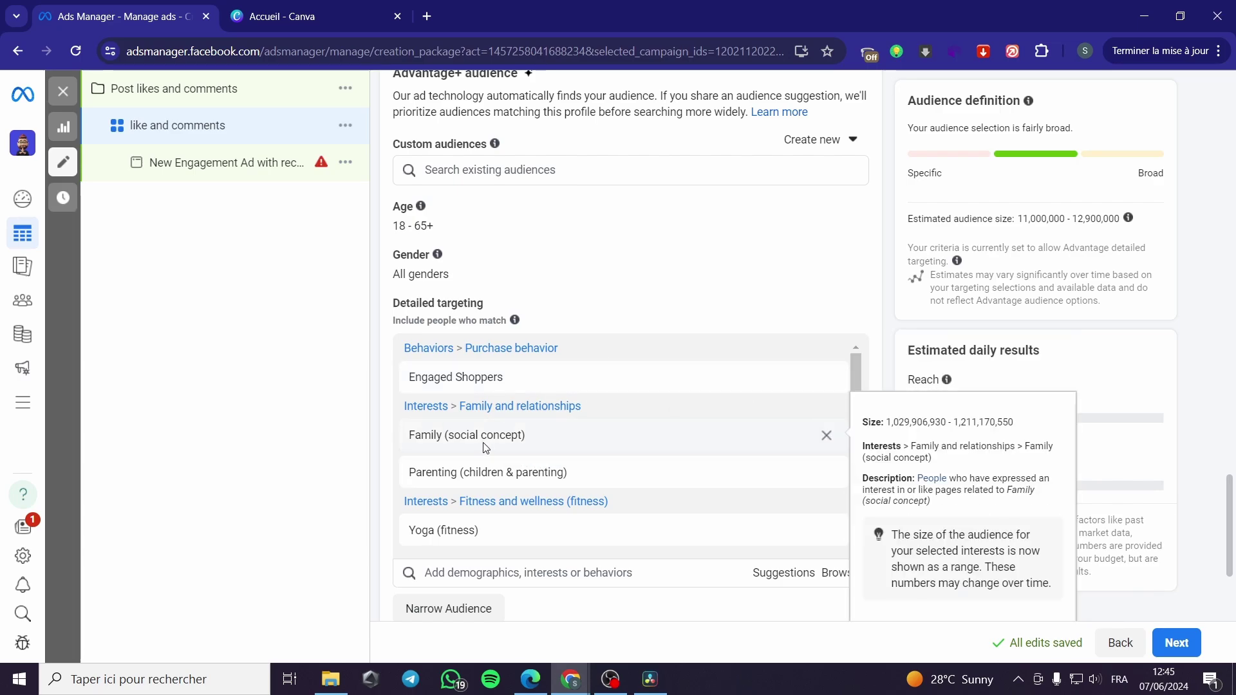
mouse_move(437, 480)
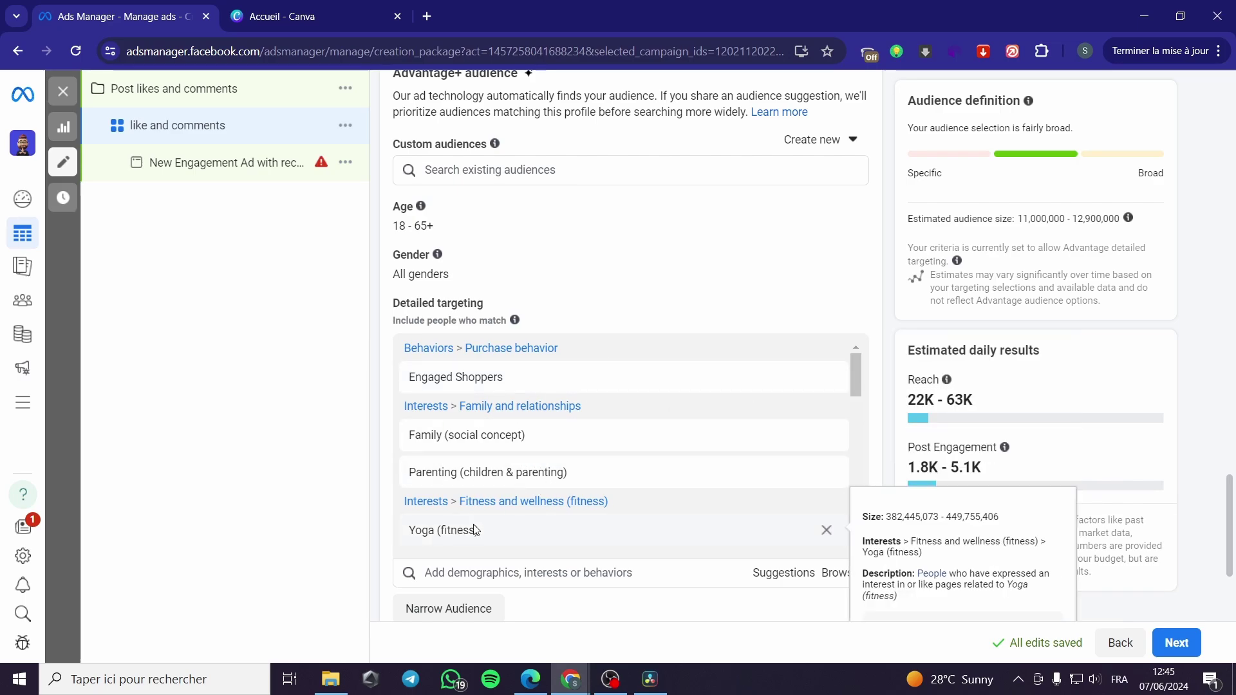
scroll(503, 489, down, 1)
scroll(499, 451, down, 1)
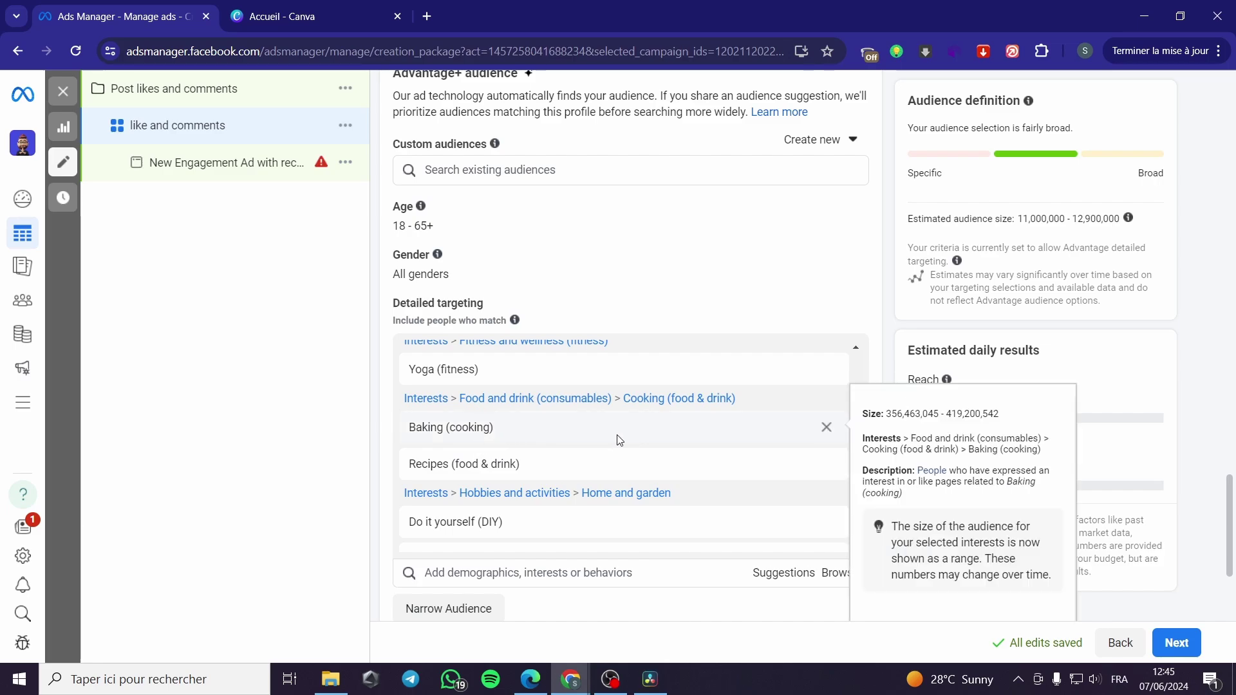
click(857, 348)
drag(859, 349, 859, 349)
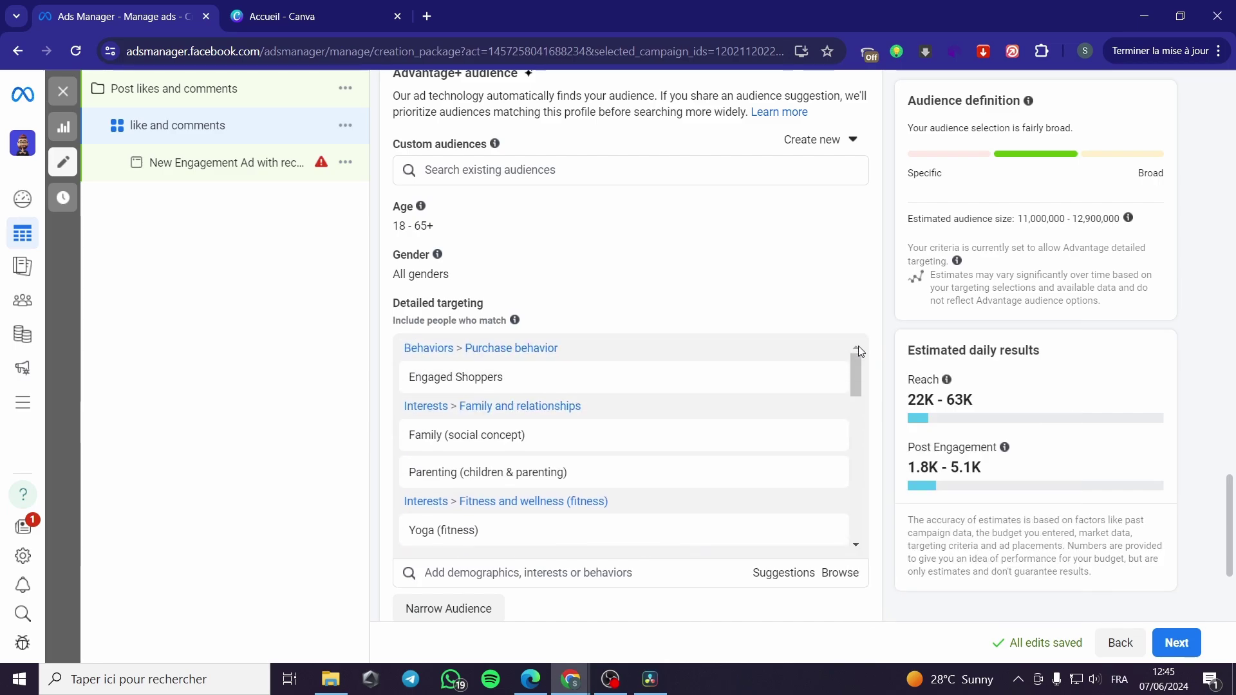
Remove every included behavior and interest from the detailed targeting, from Engaged Shoppers through Fishing (outdoors activities)
mouse_move(640, 391)
click(826, 378)
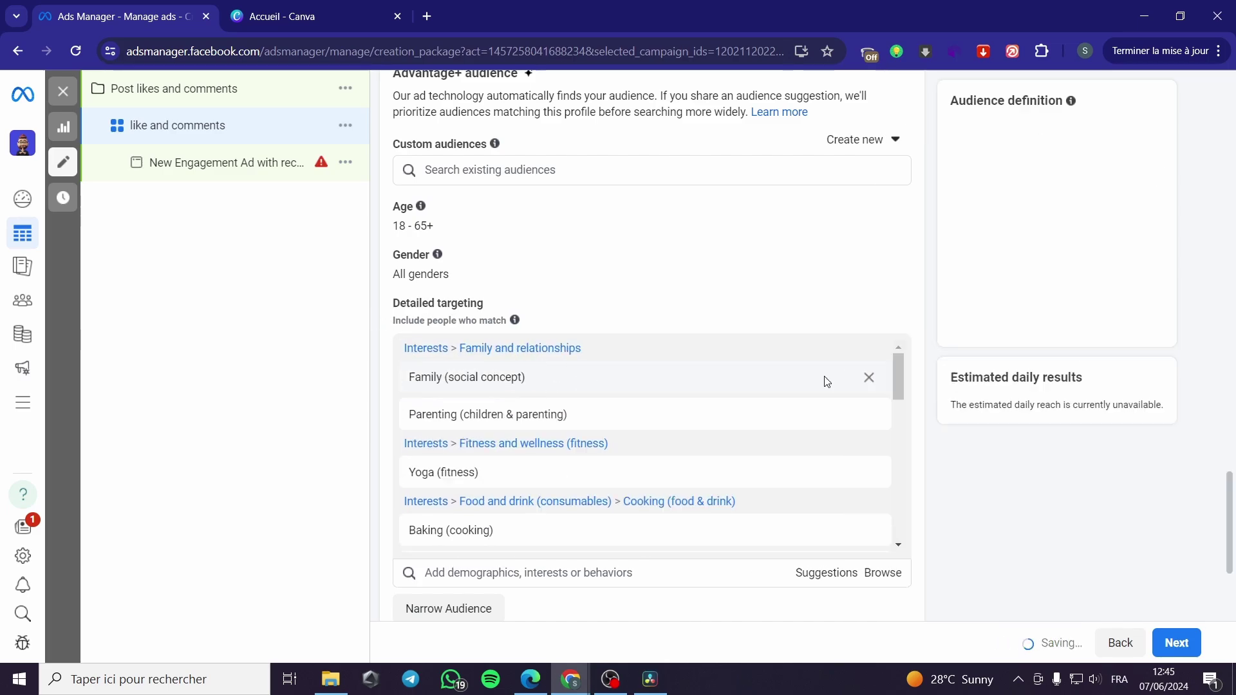
click(843, 378)
click(843, 378)
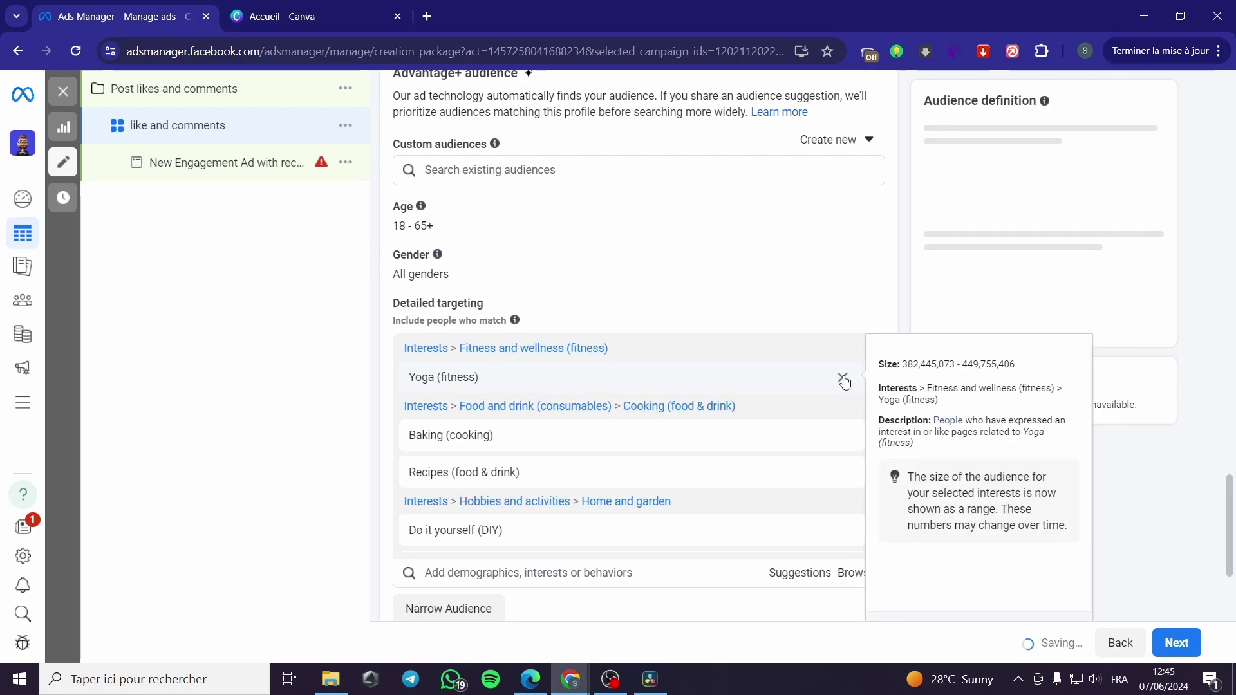
click(843, 378)
click(843, 378)
click(843, 377)
click(843, 378)
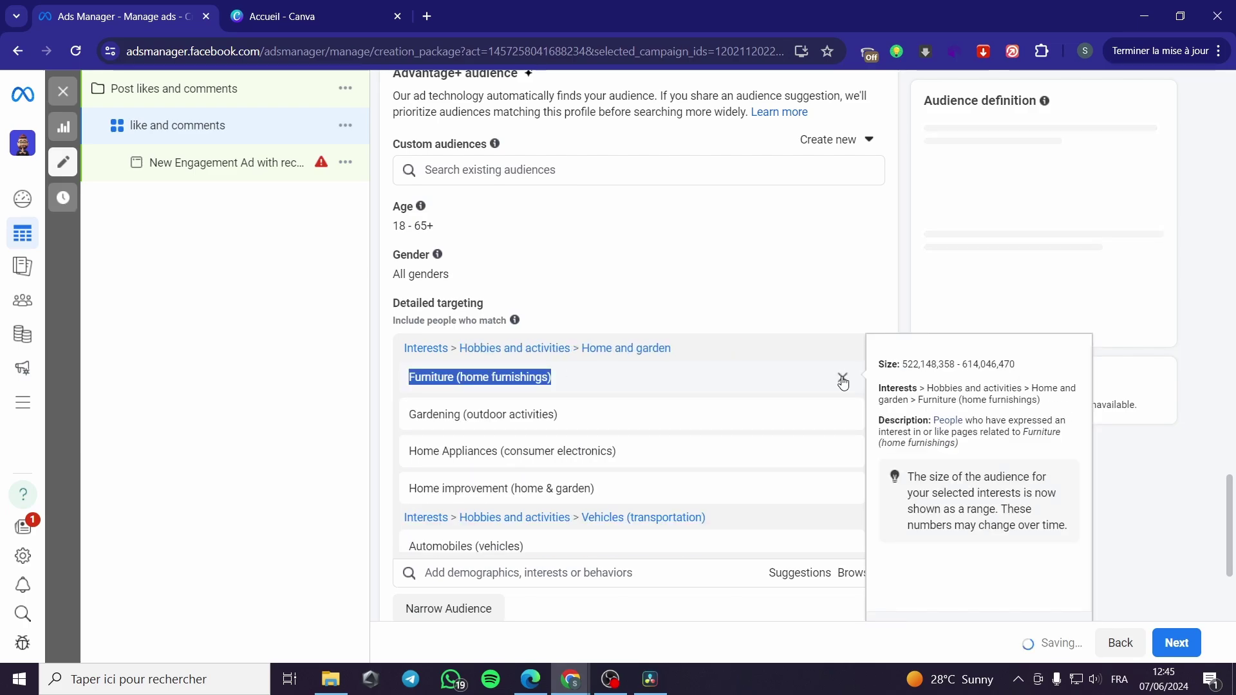
click(843, 378)
click(842, 378)
click(843, 377)
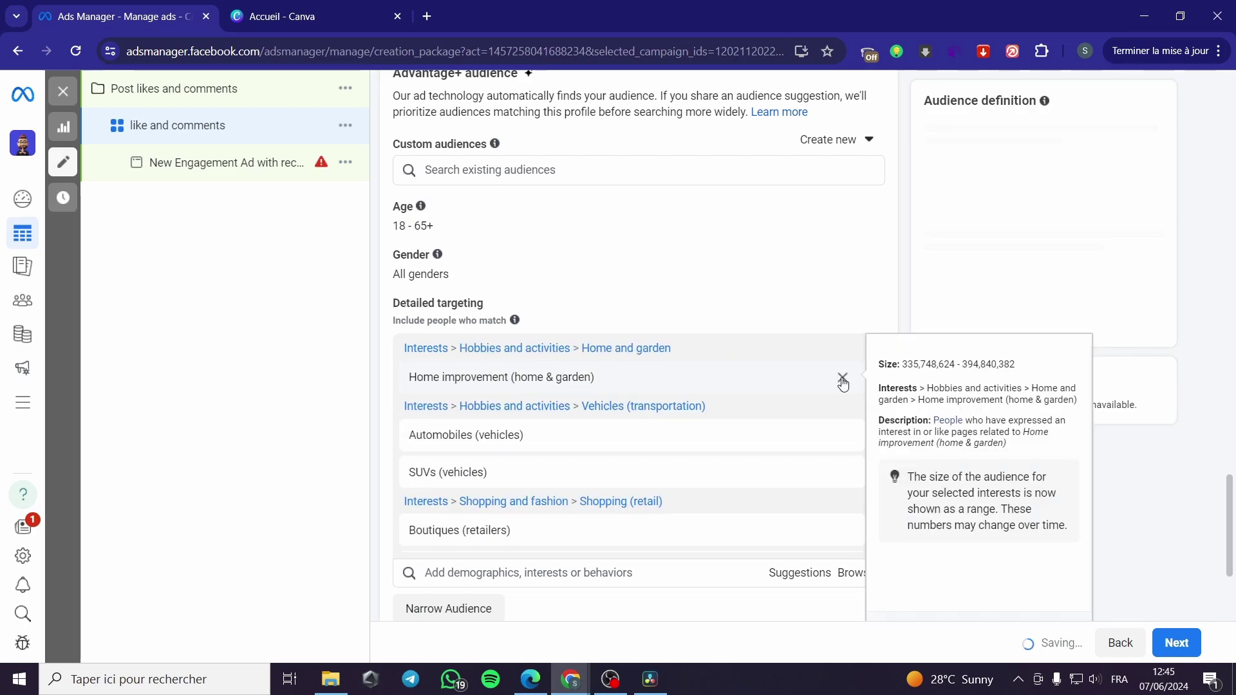
click(843, 378)
click(842, 378)
click(842, 378)
click(843, 377)
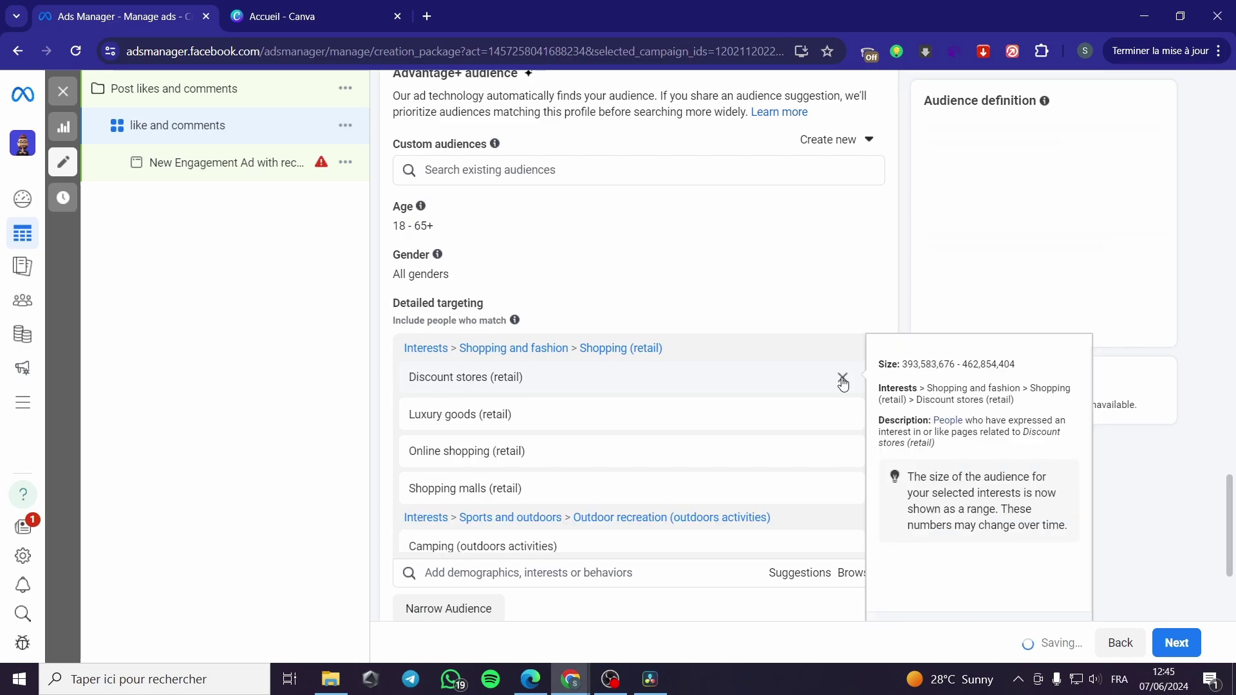
click(842, 378)
click(843, 378)
click(855, 379)
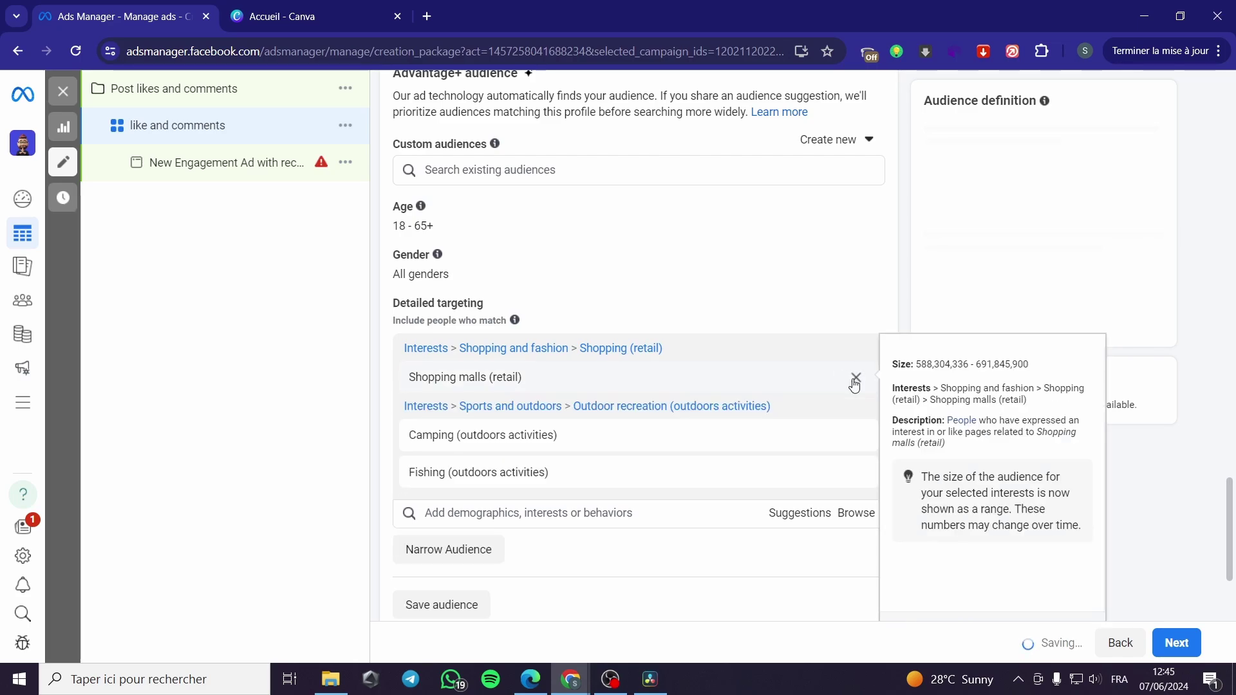
click(854, 379)
click(854, 378)
click(854, 378)
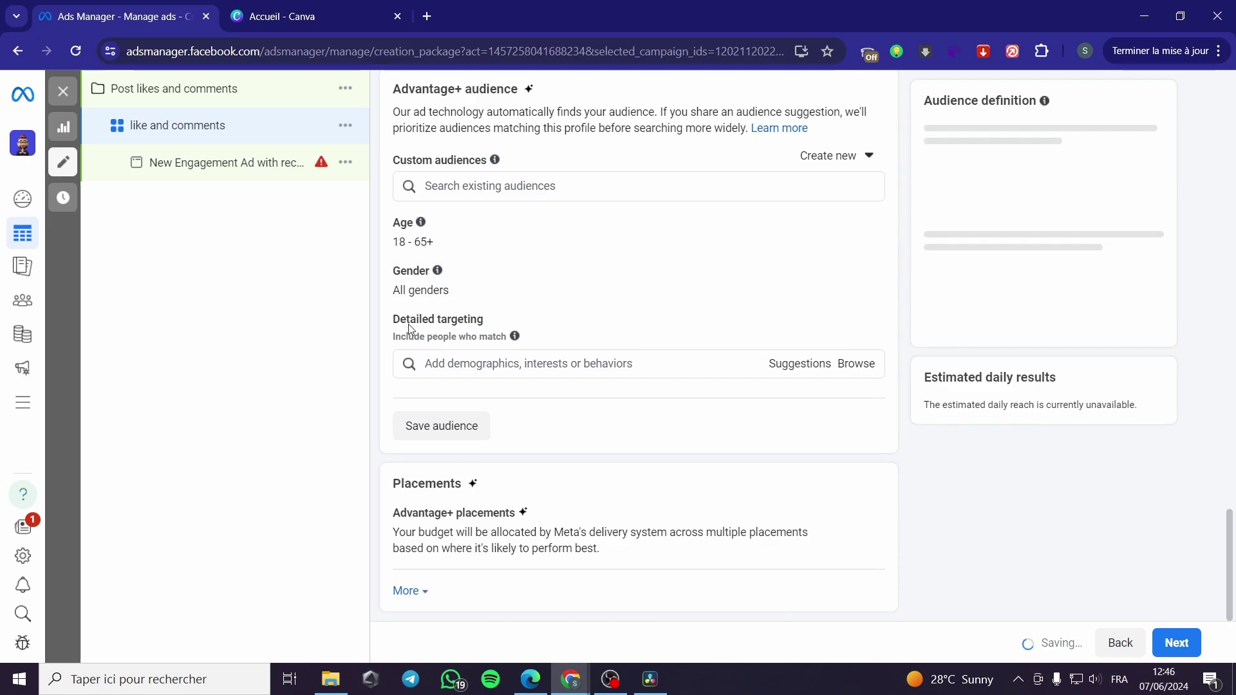
Switch the ad set from Advantage+ placements to manual placements, and try turning the Facebook platform off and back on
mouse_move(549, 361)
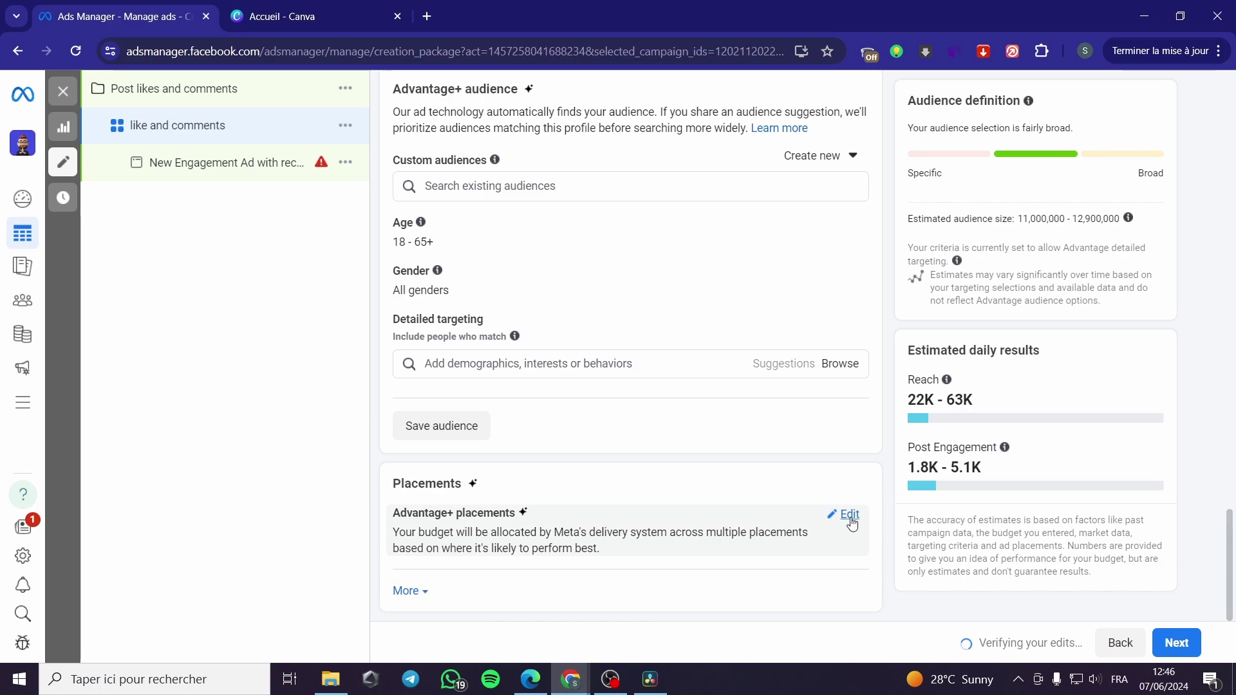
click(849, 515)
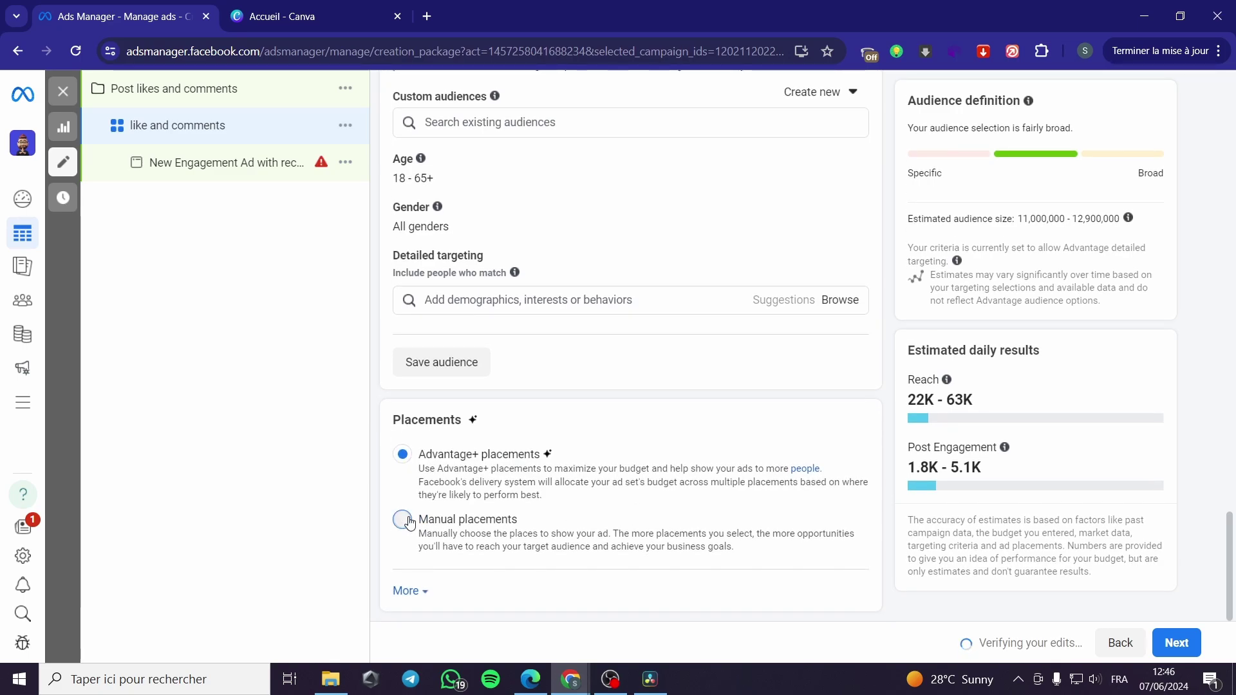
click(403, 519)
scroll(573, 509, down, 5)
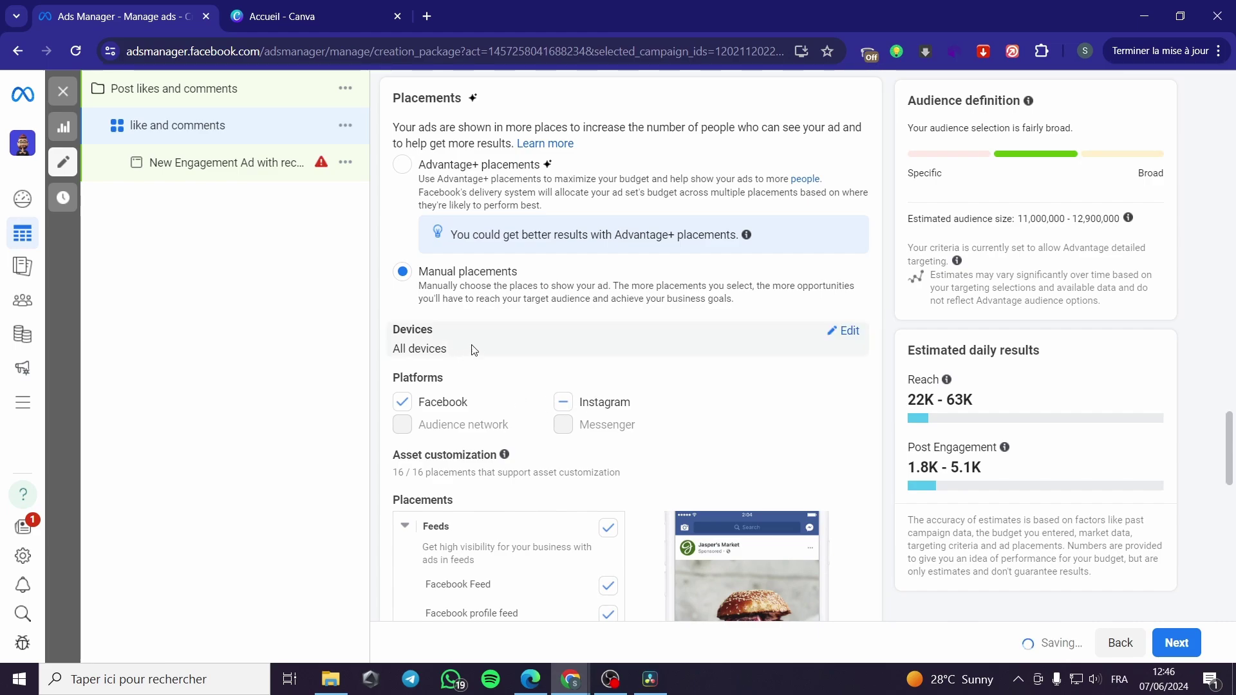
click(404, 405)
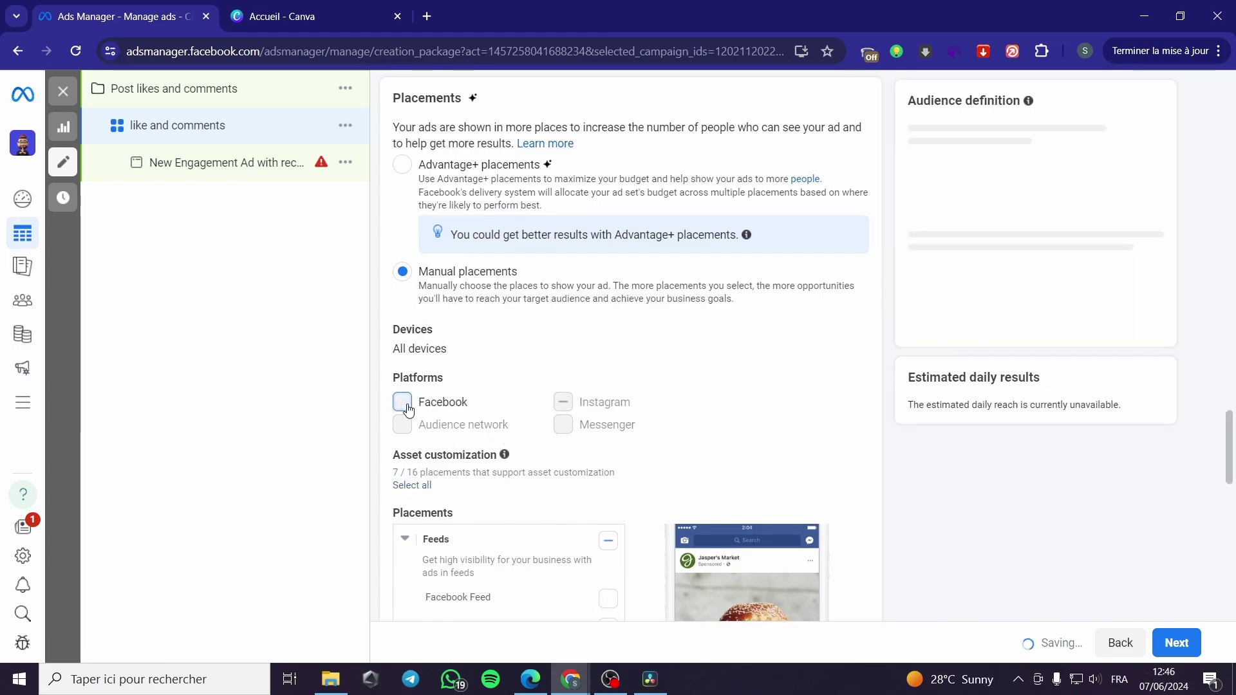
click(405, 405)
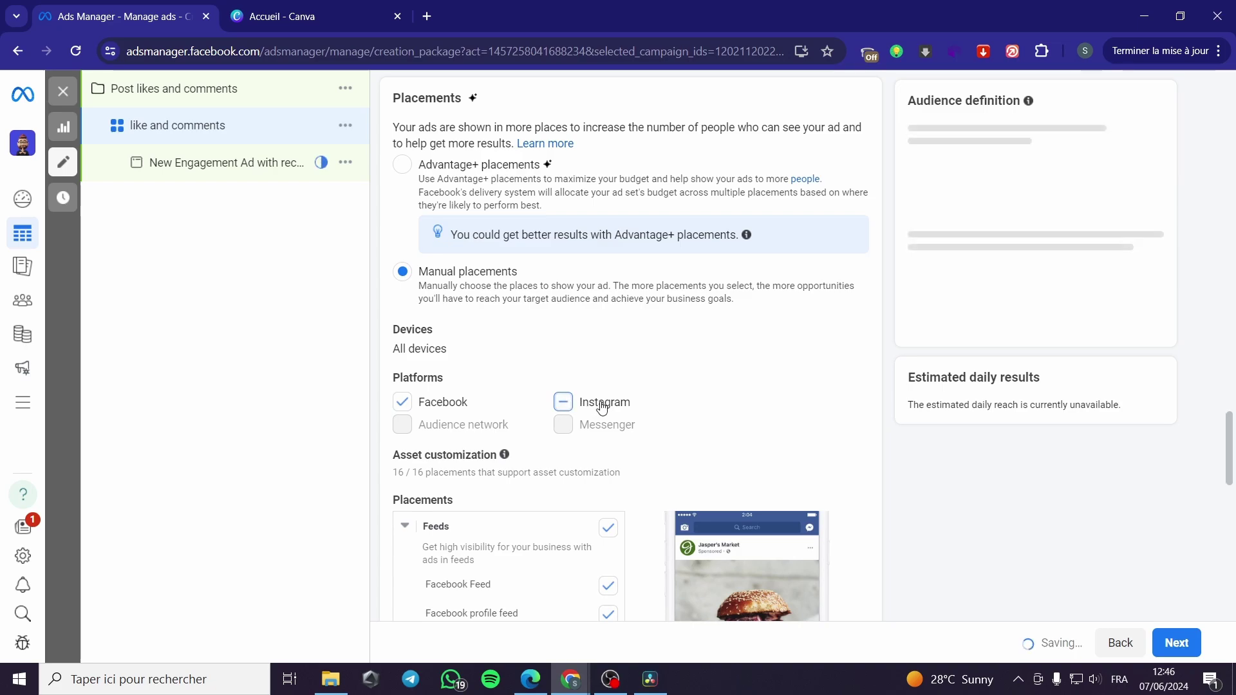
Clear all Feeds placements and reselect only Instagram feed, Instagram Explore and Instagram Explore home
scroll(600, 407, down, 1)
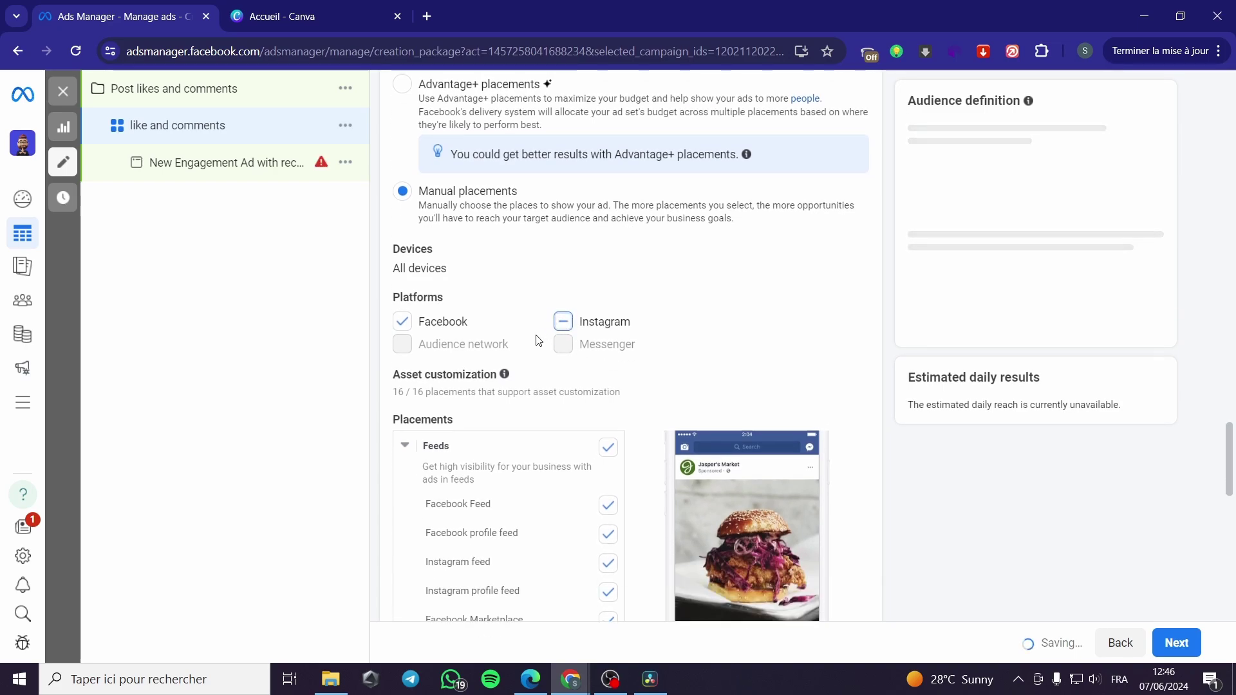
scroll(497, 277, down, 3)
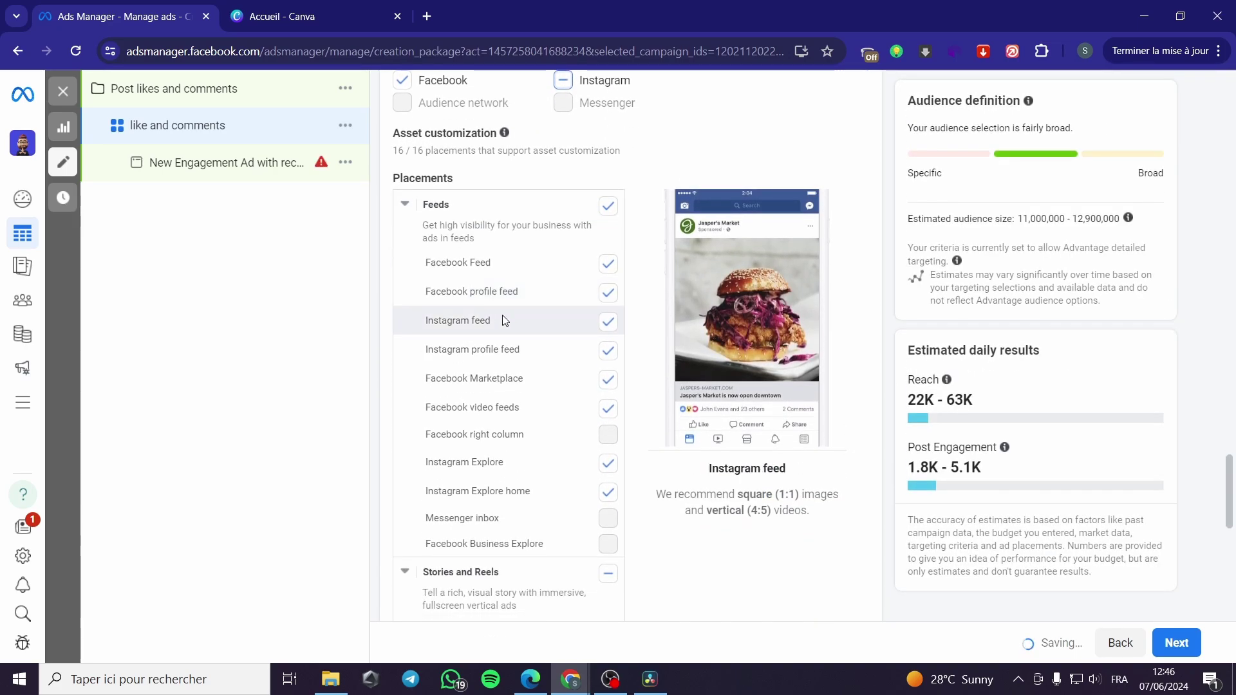
click(607, 206)
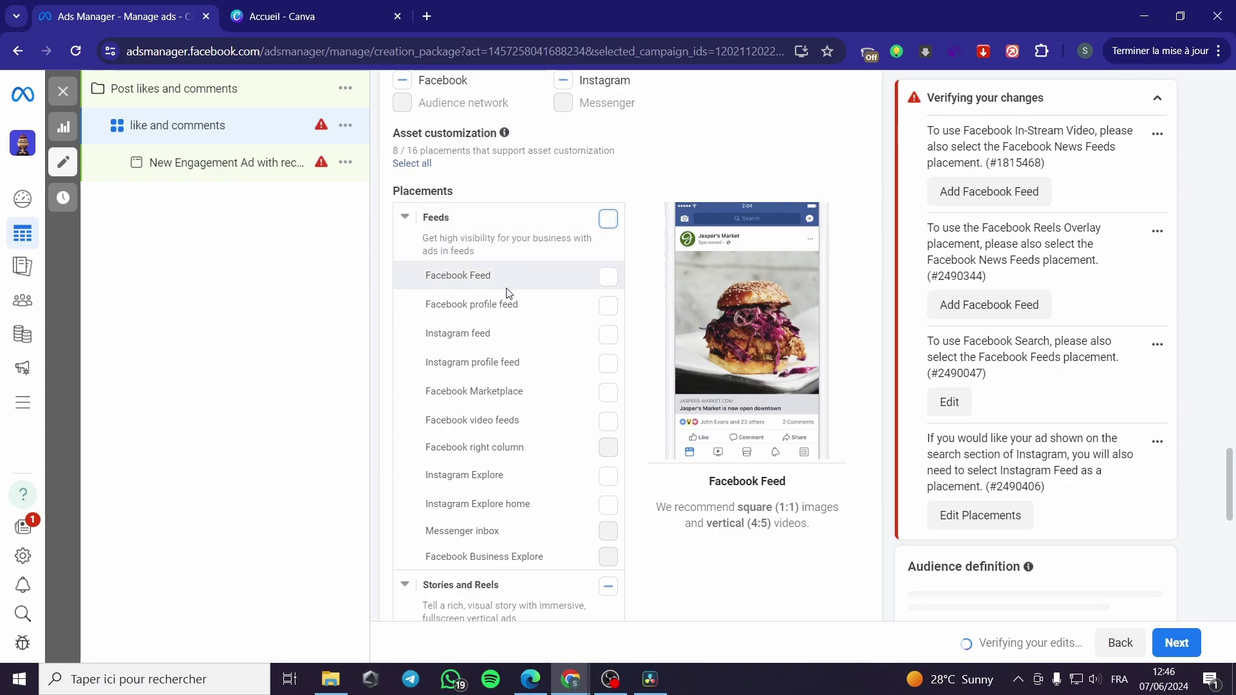
click(608, 476)
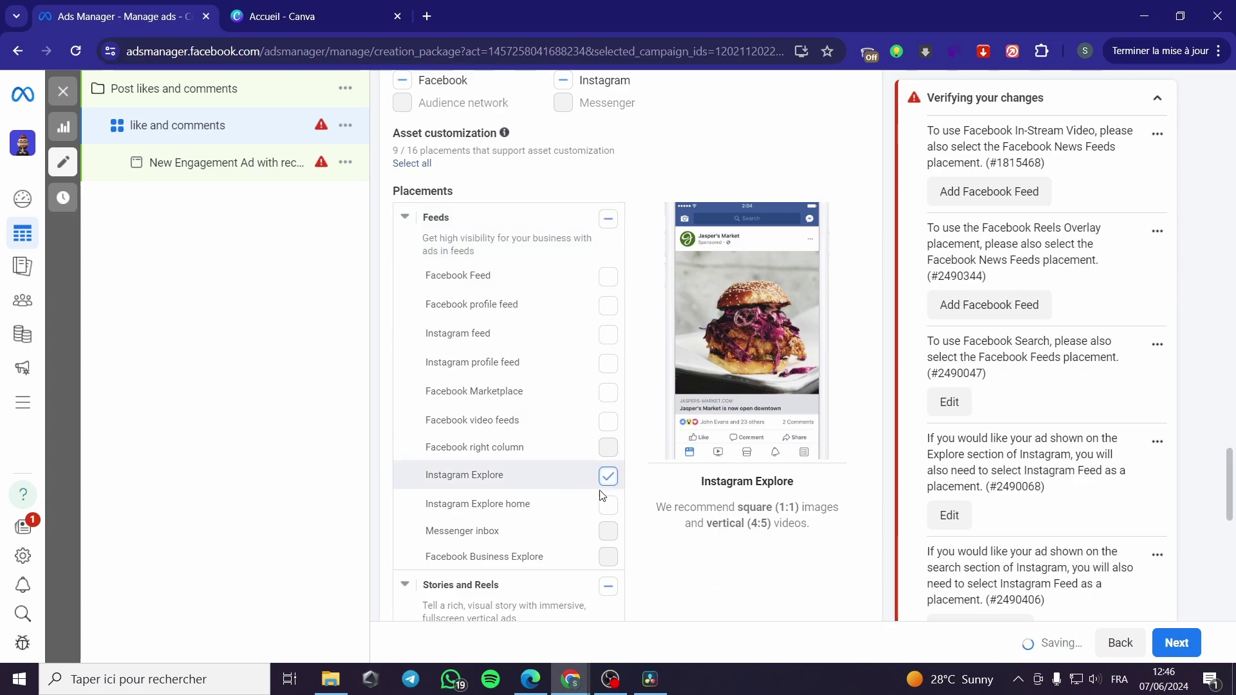
scroll(541, 485, down, 1)
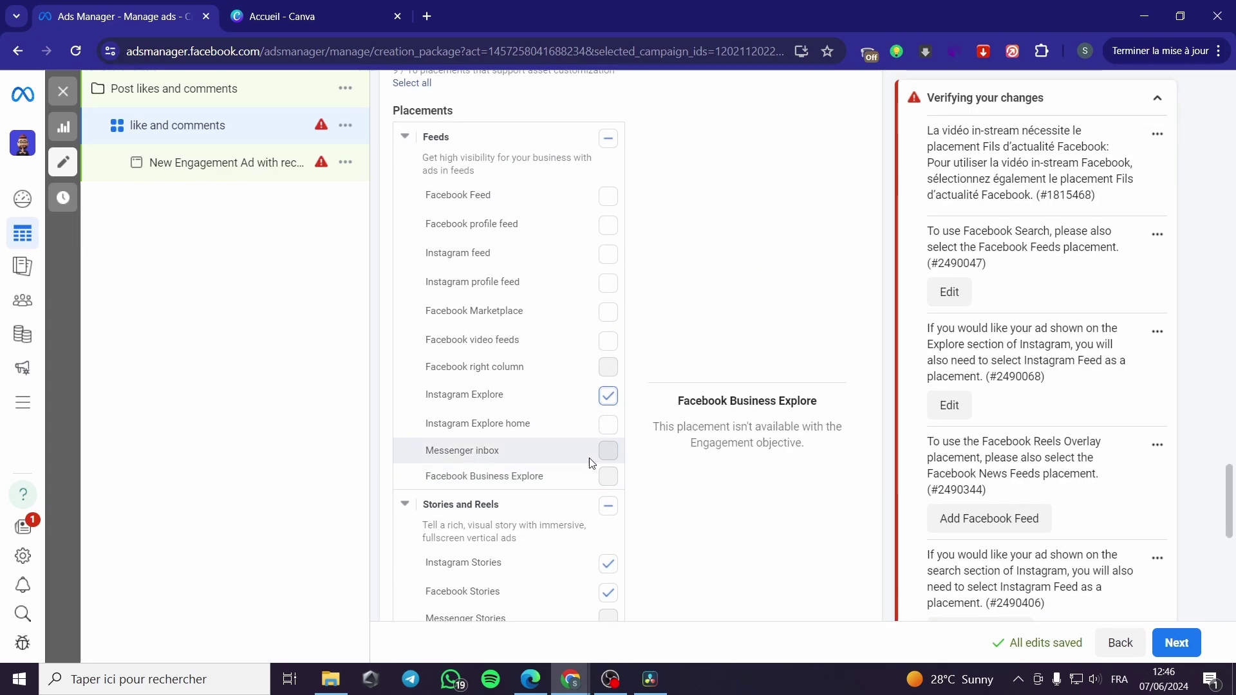
click(608, 426)
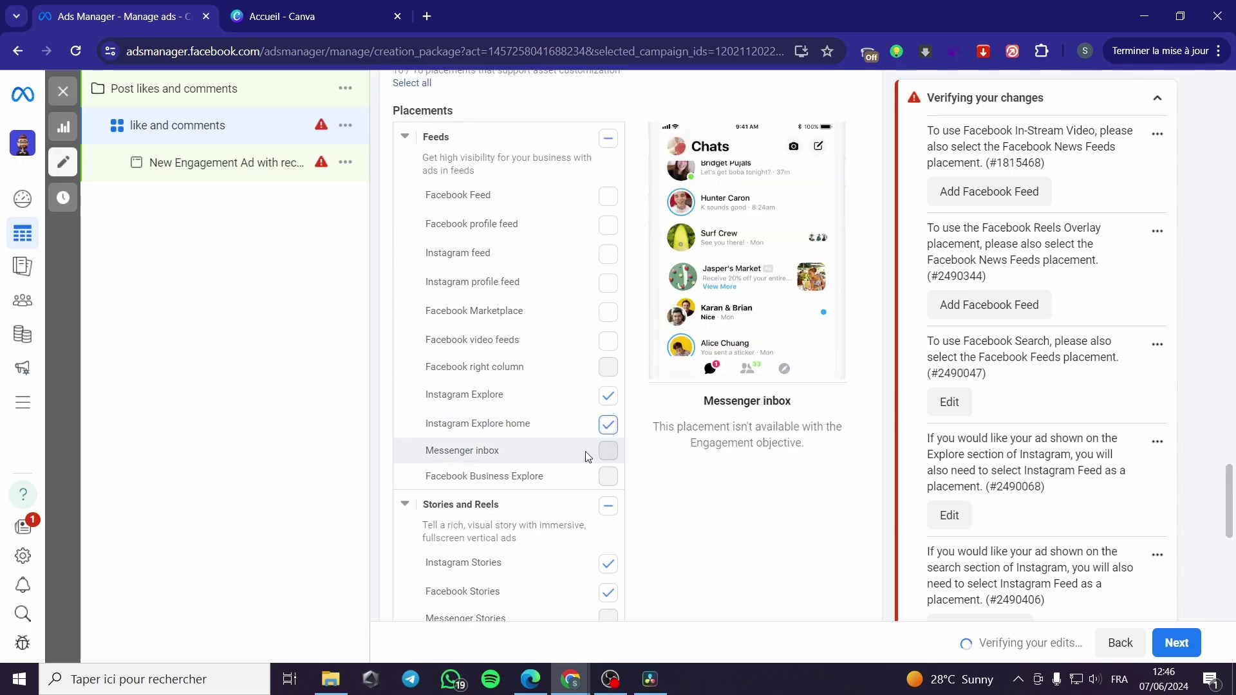
click(606, 255)
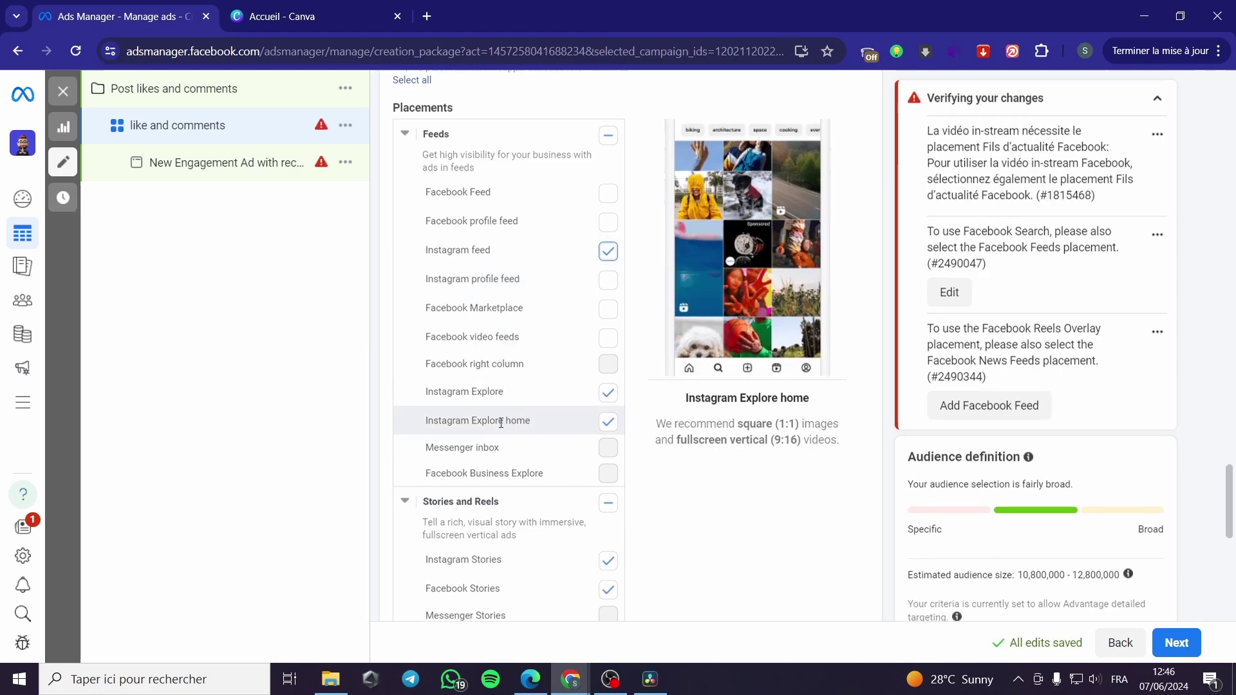
Under Stories and Reels, deselect Facebook Stories and Facebook Reels and add Instagram profile reels
scroll(495, 418, down, 1)
scroll(502, 419, down, 2)
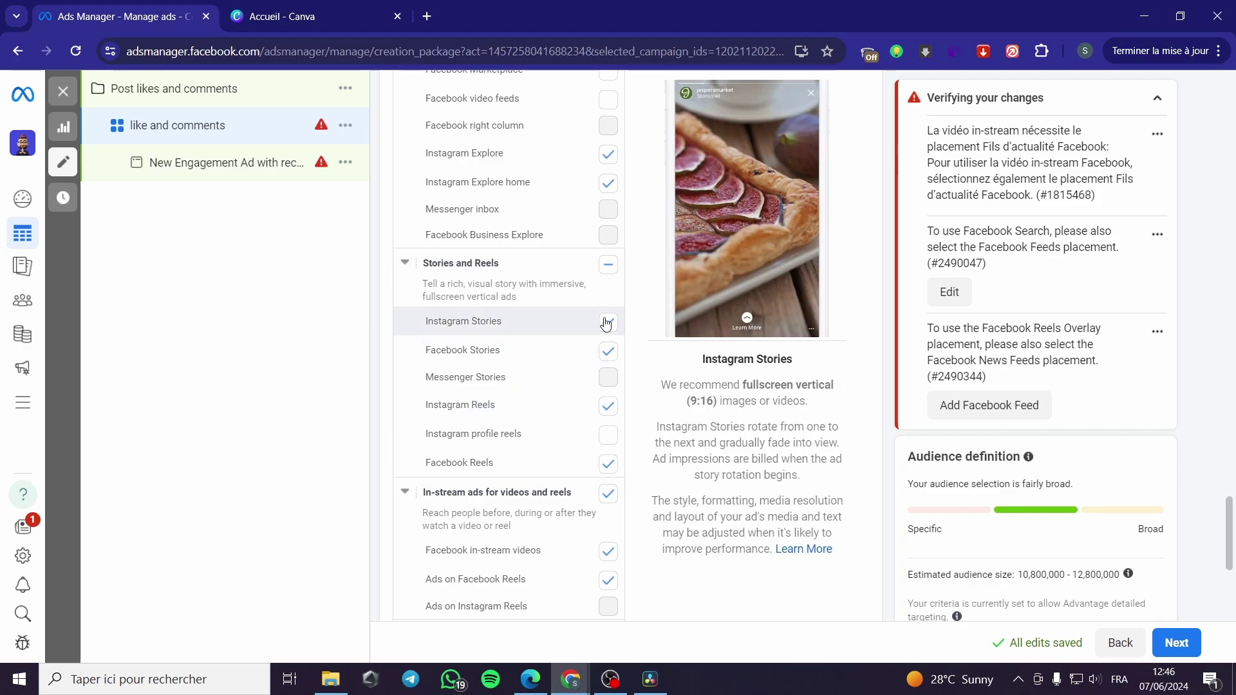
click(607, 352)
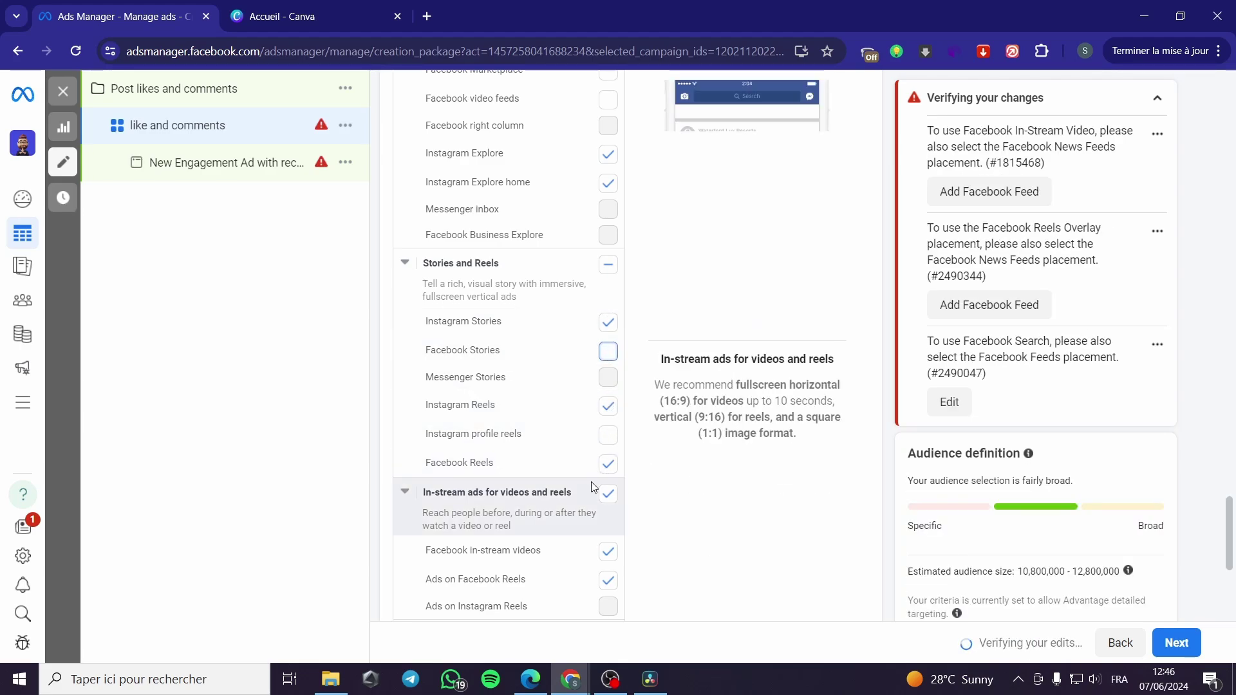
click(608, 465)
scroll(607, 433, down, 2)
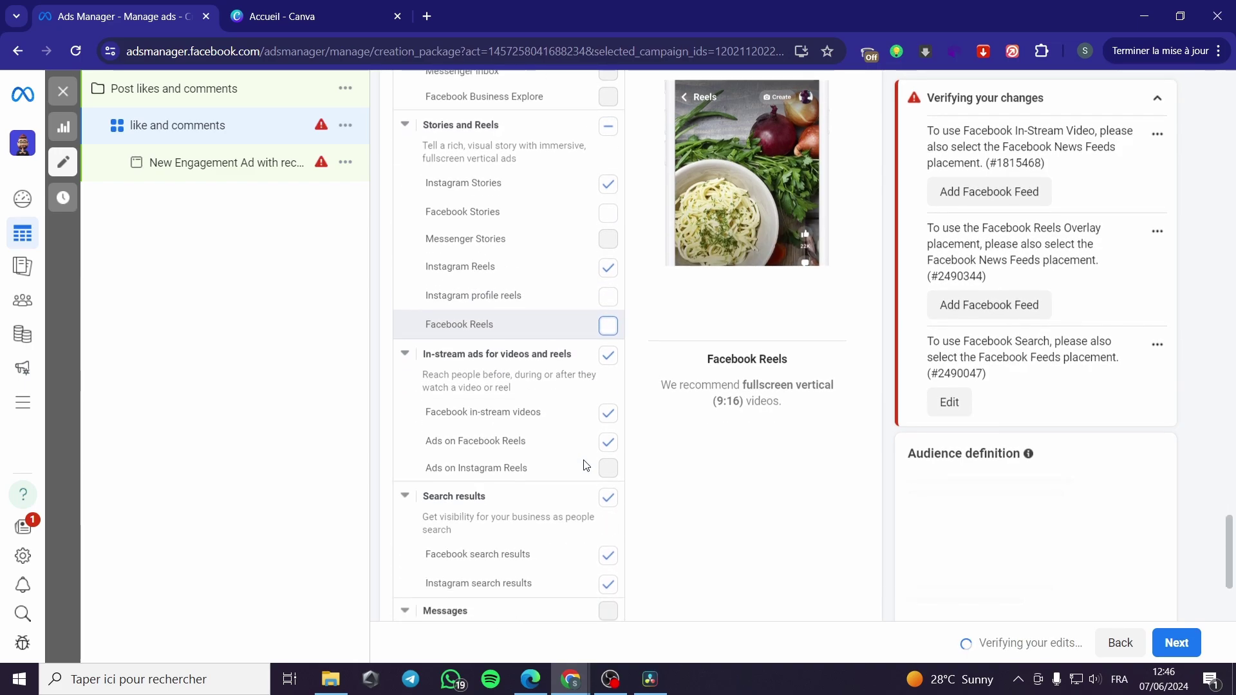
click(609, 274)
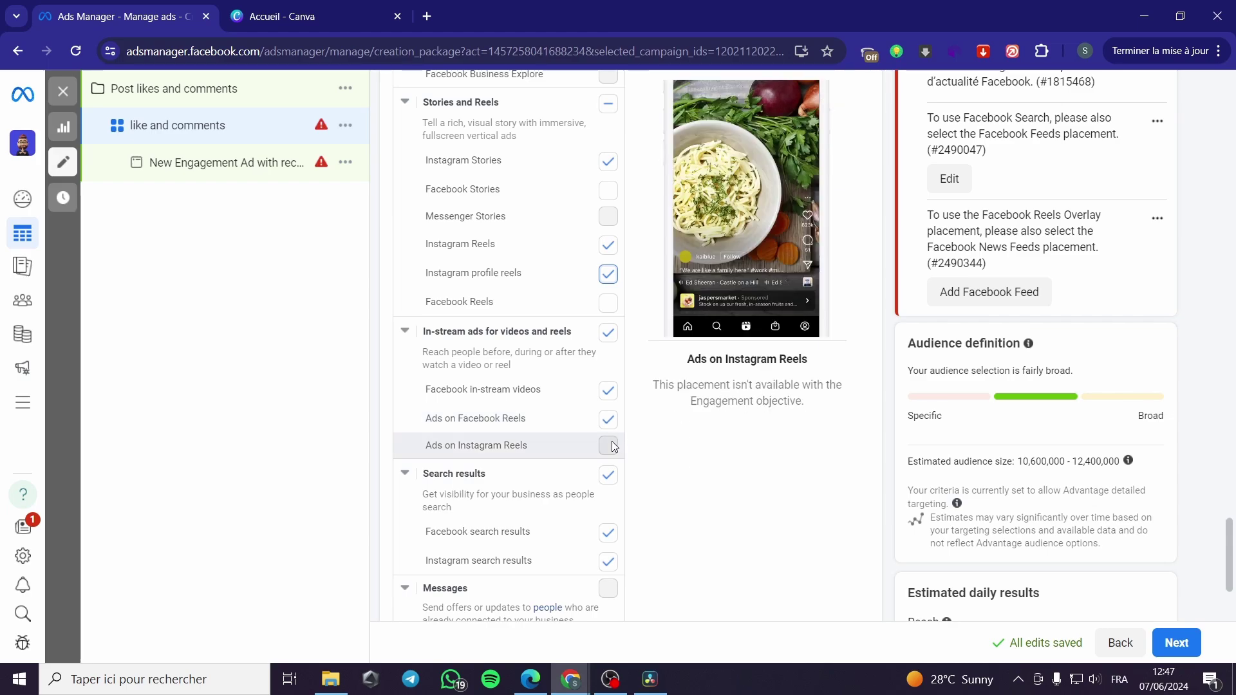
Deselect the Ads on Facebook Reels, Facebook in-stream videos and Facebook search results placements
click(608, 419)
click(608, 398)
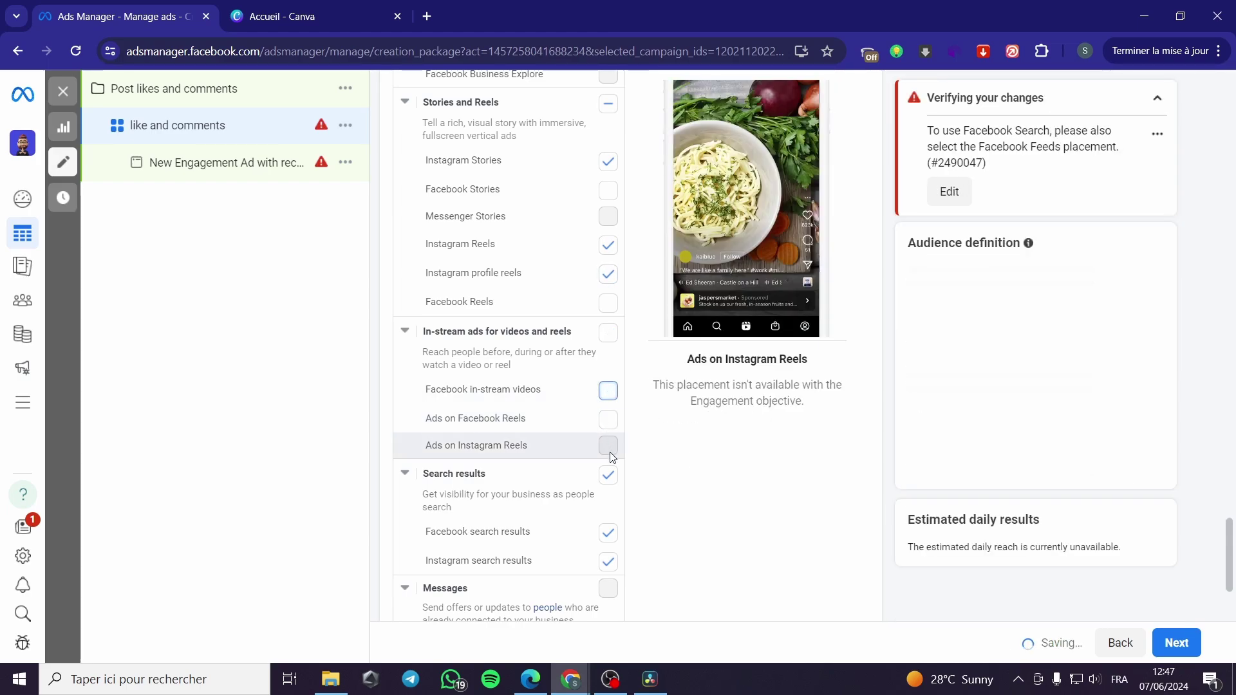
scroll(605, 451, down, 3)
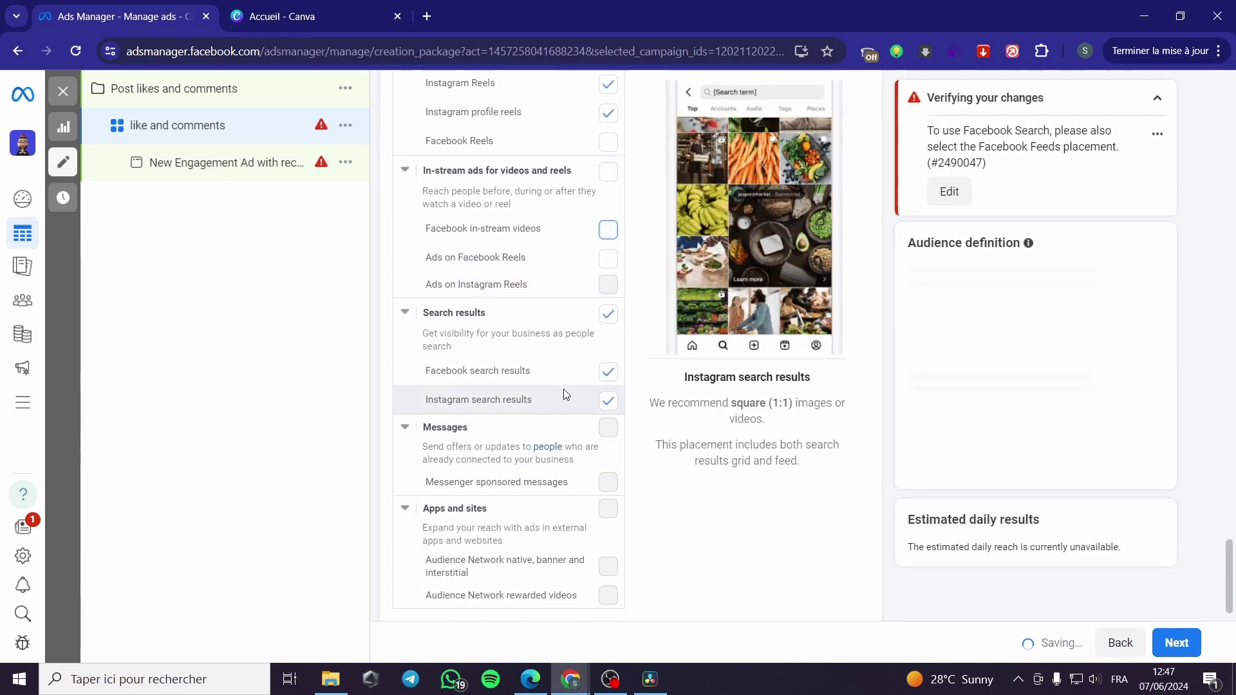
click(609, 372)
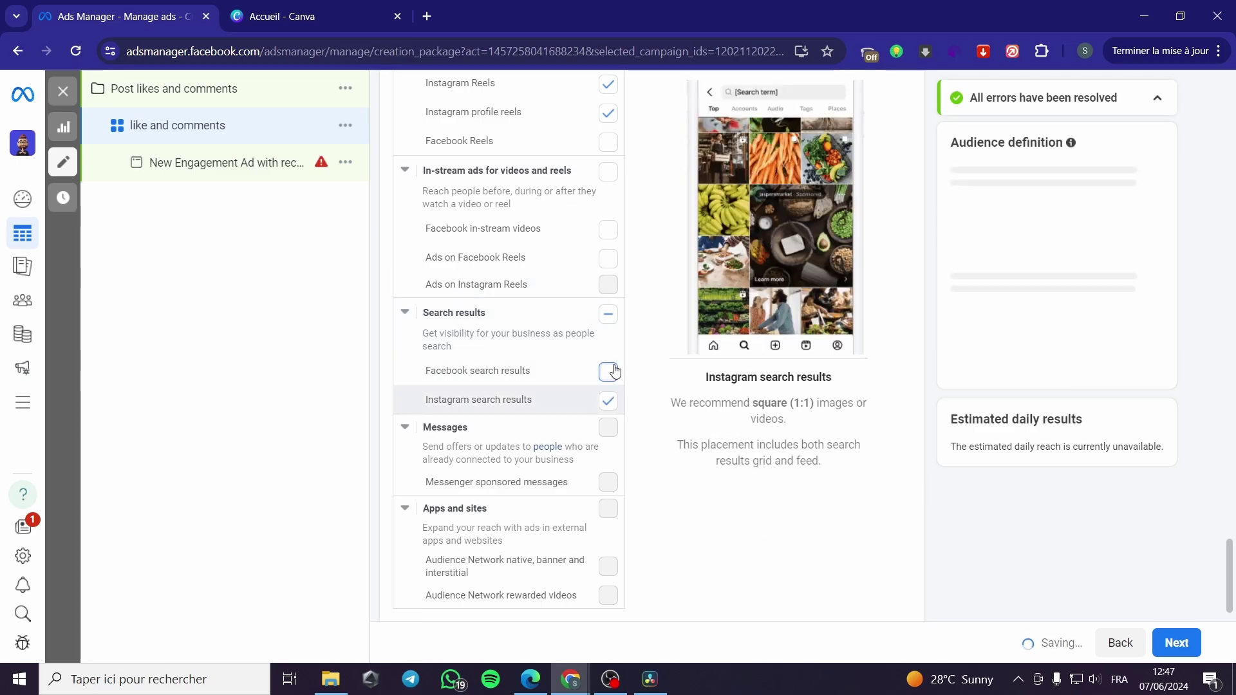
scroll(573, 409, down, 1)
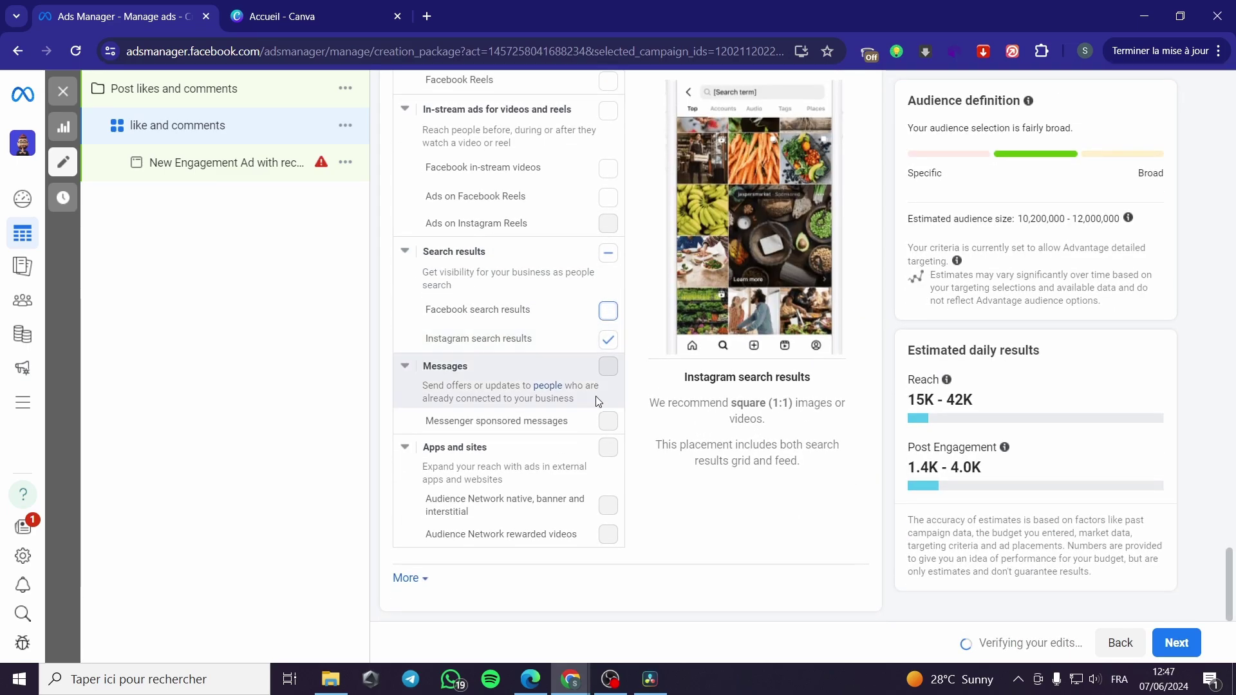
Reselect the Facebook platform without its Facebook Feed placement, and select all Instagram placements
scroll(560, 484, up, 5)
scroll(546, 484, up, 10)
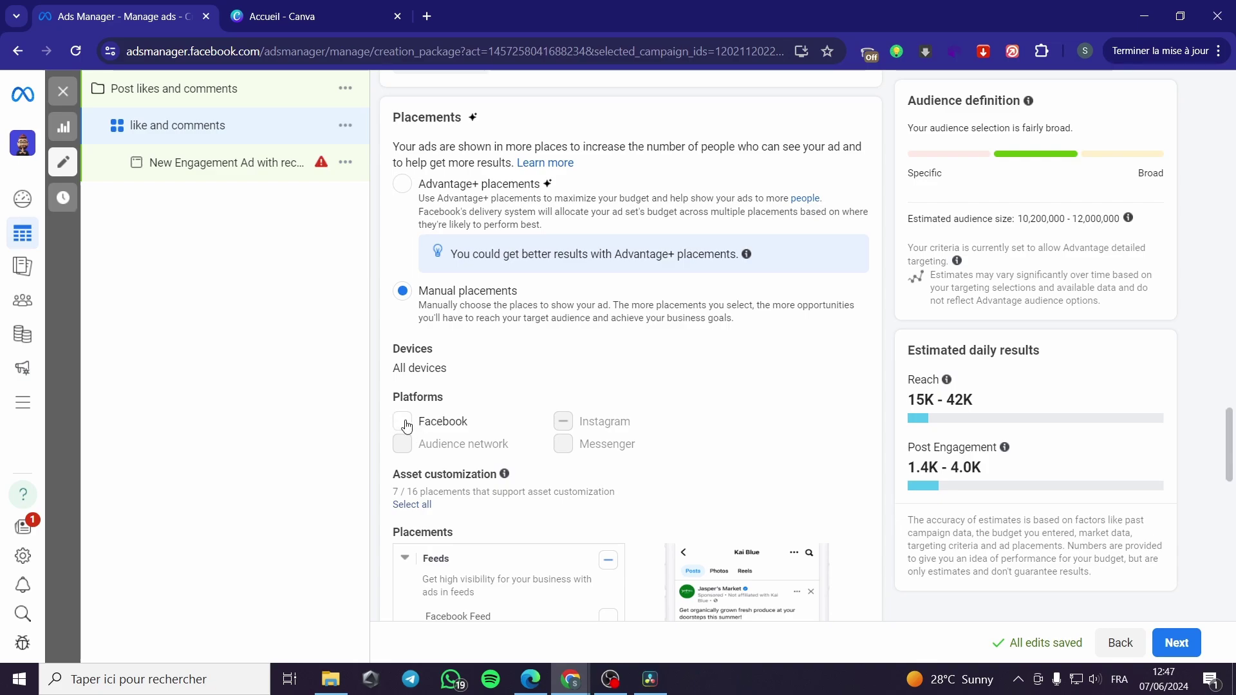
click(403, 422)
scroll(489, 418, down, 3)
click(608, 457)
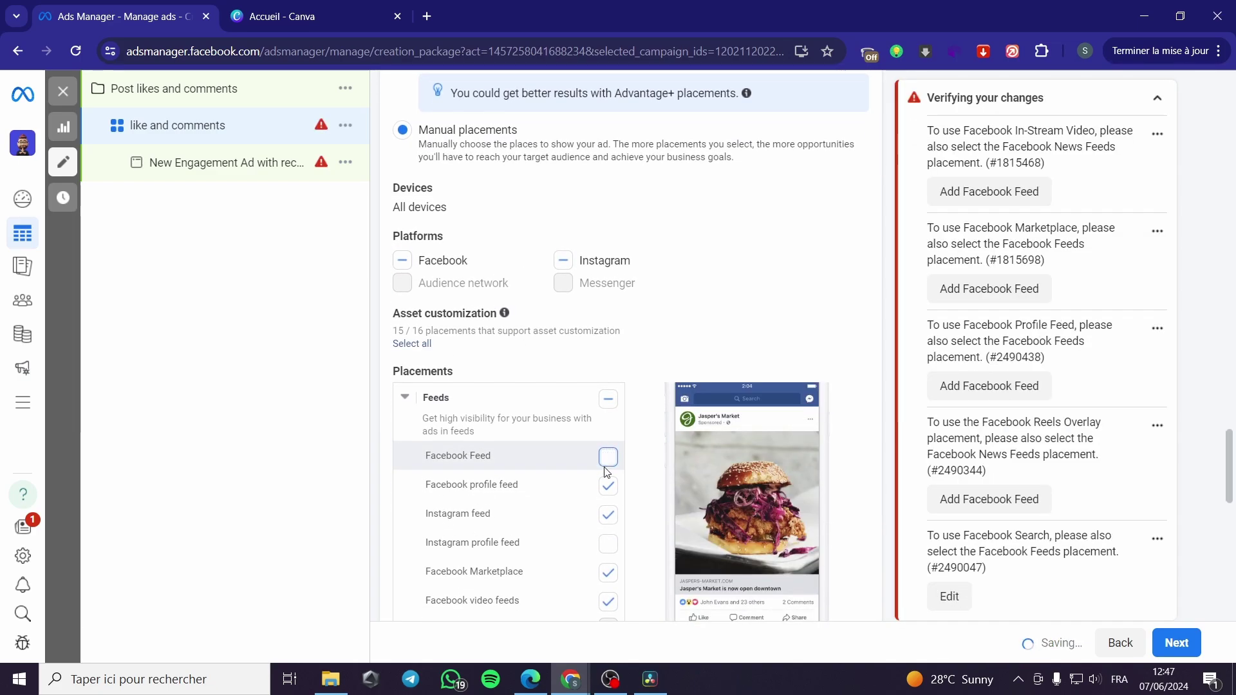
click(564, 260)
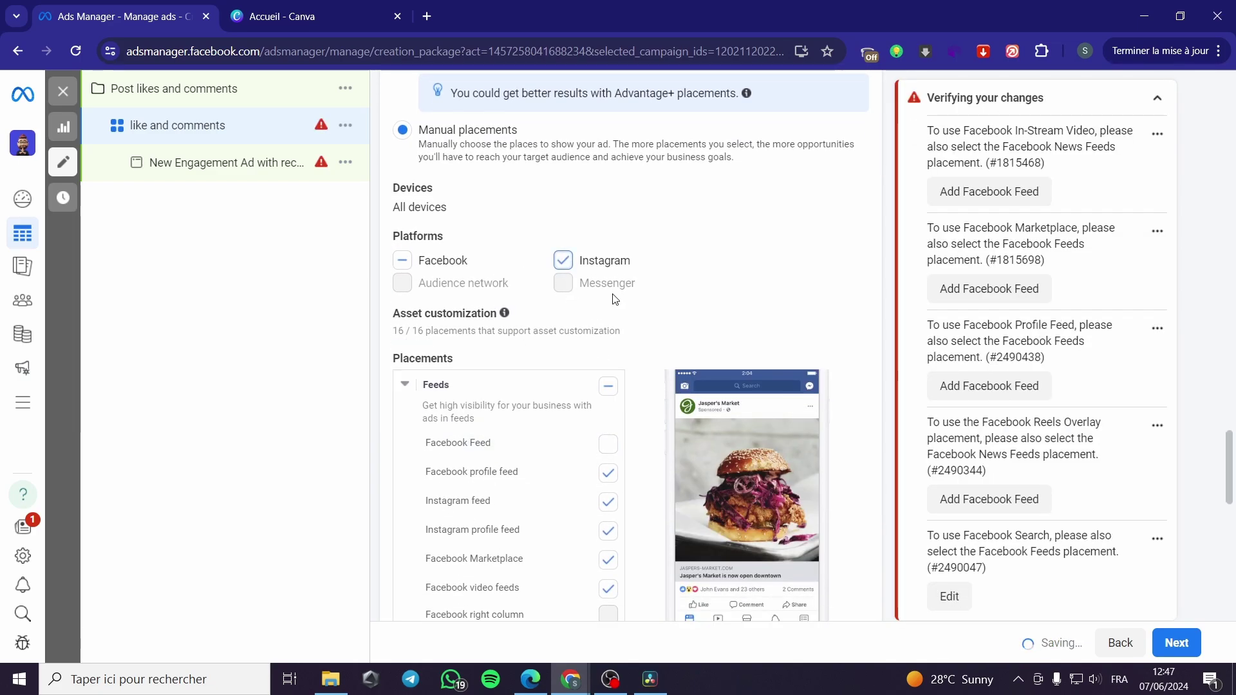
Deselect Facebook profile feed, Facebook Marketplace and Facebook video feeds in the Feeds placements
scroll(620, 287, down, 1)
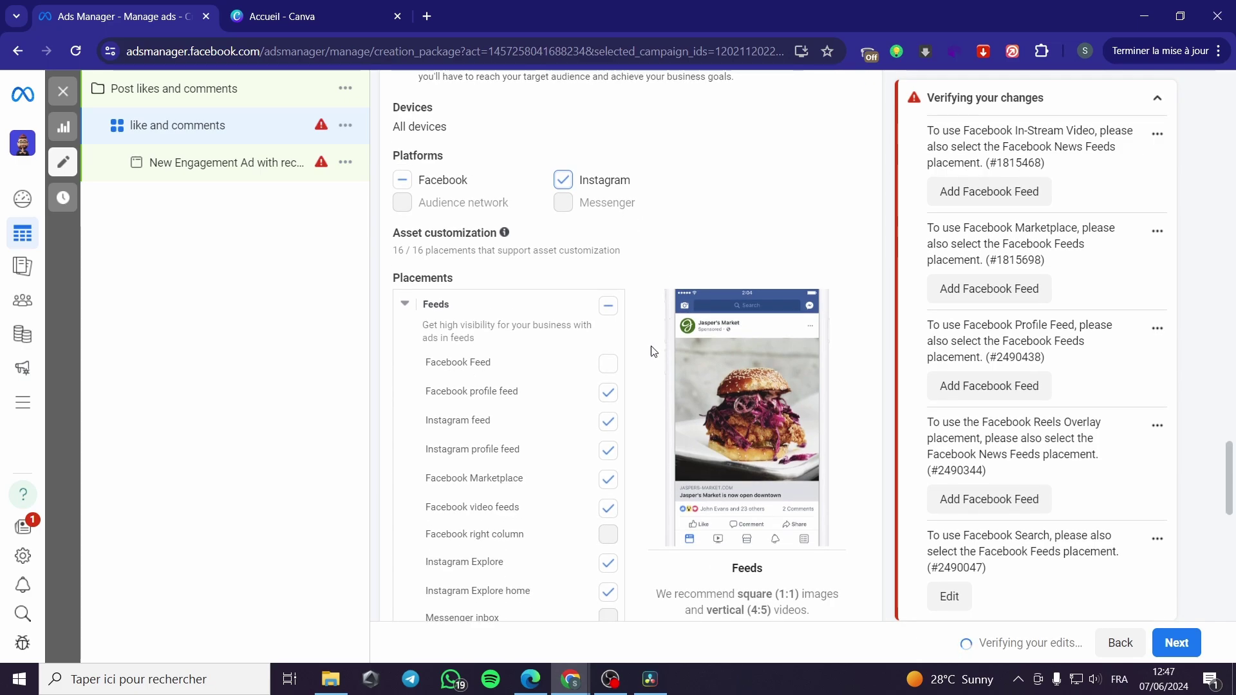
click(609, 407)
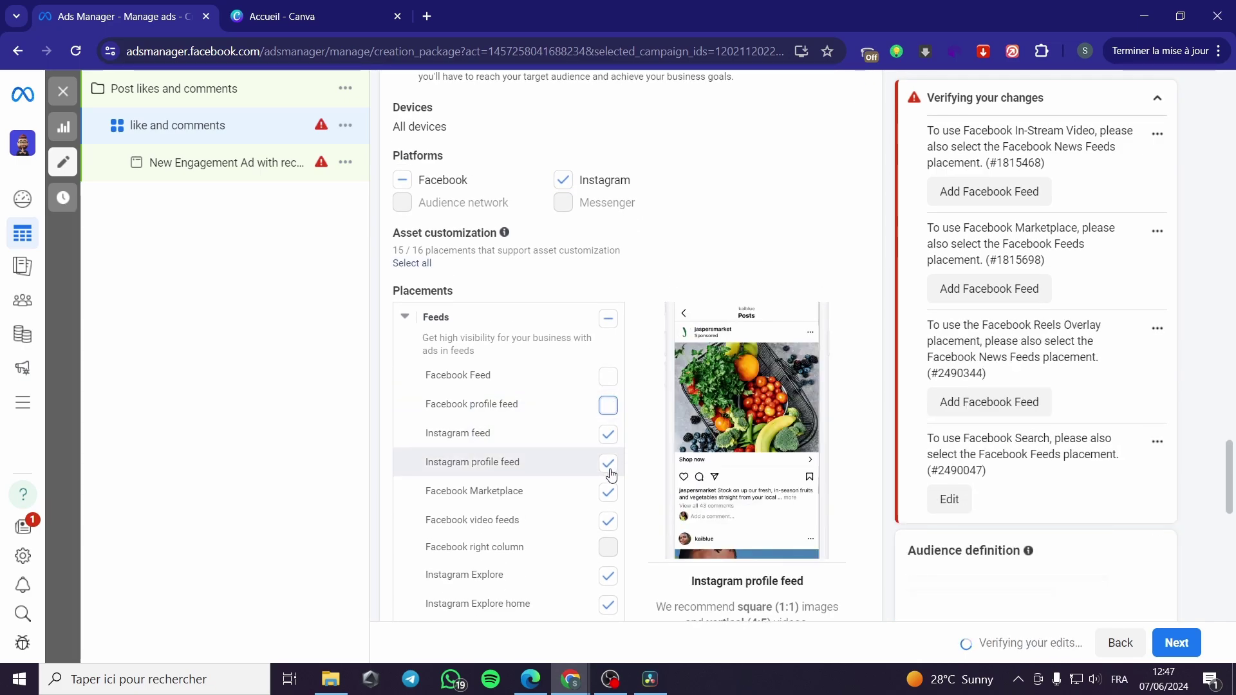
click(609, 494)
click(606, 522)
scroll(579, 515, down, 2)
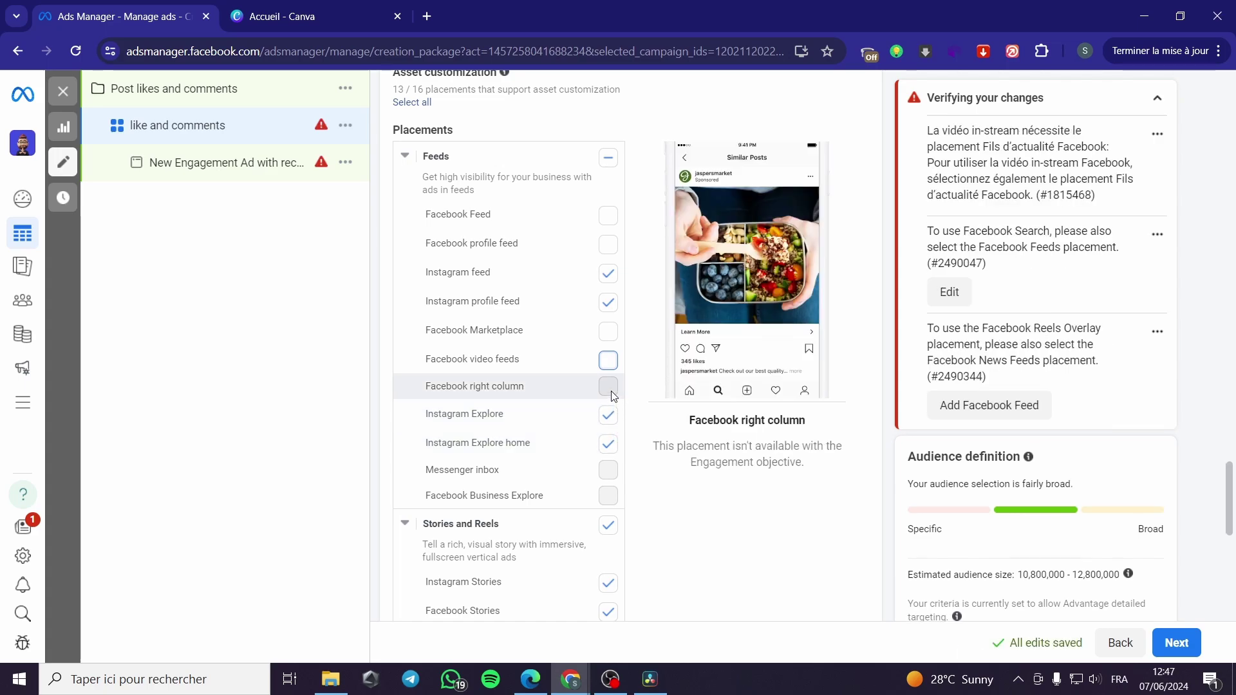
Exclude Facebook Stories and Facebook Reels from the Stories and Reels placements
scroll(607, 335, down, 1)
click(607, 533)
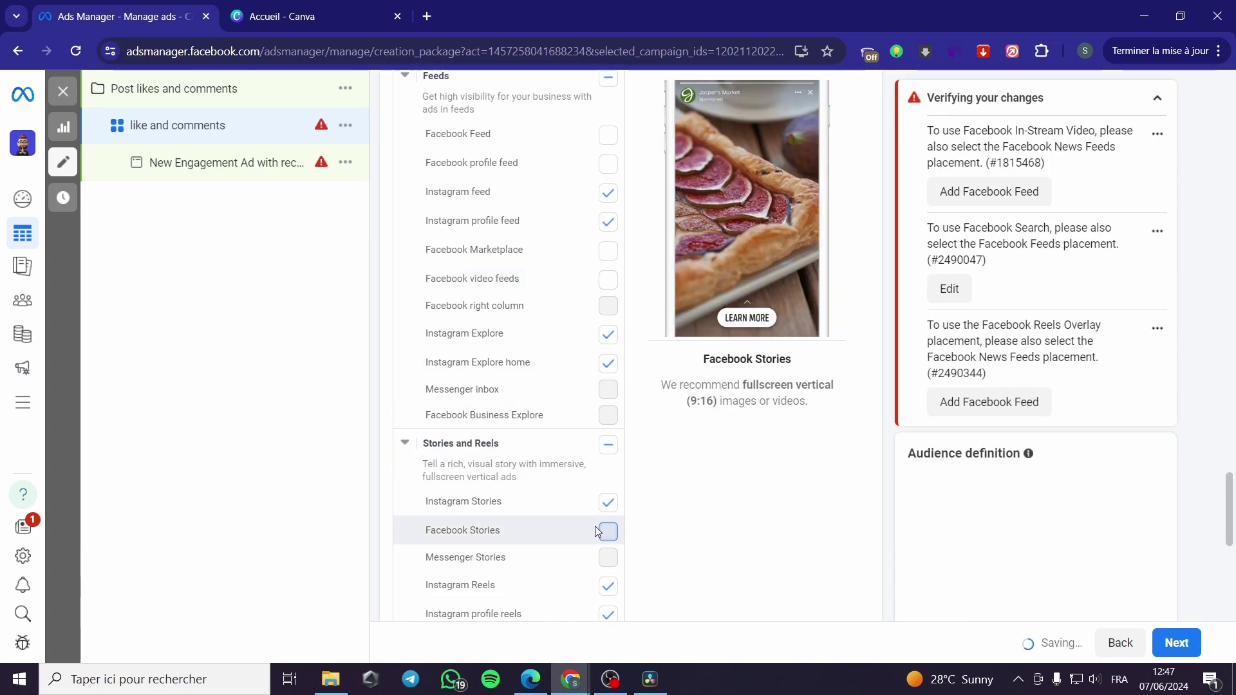
scroll(607, 534, down, 1)
click(608, 563)
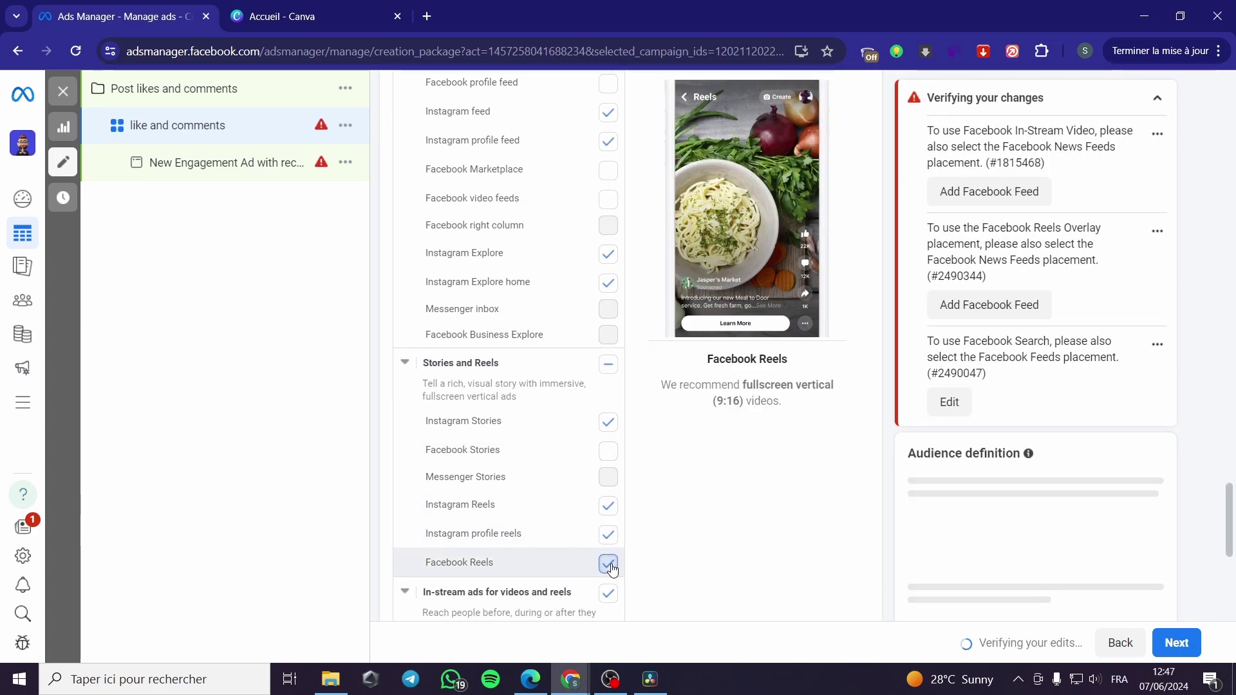
scroll(607, 545, down, 1)
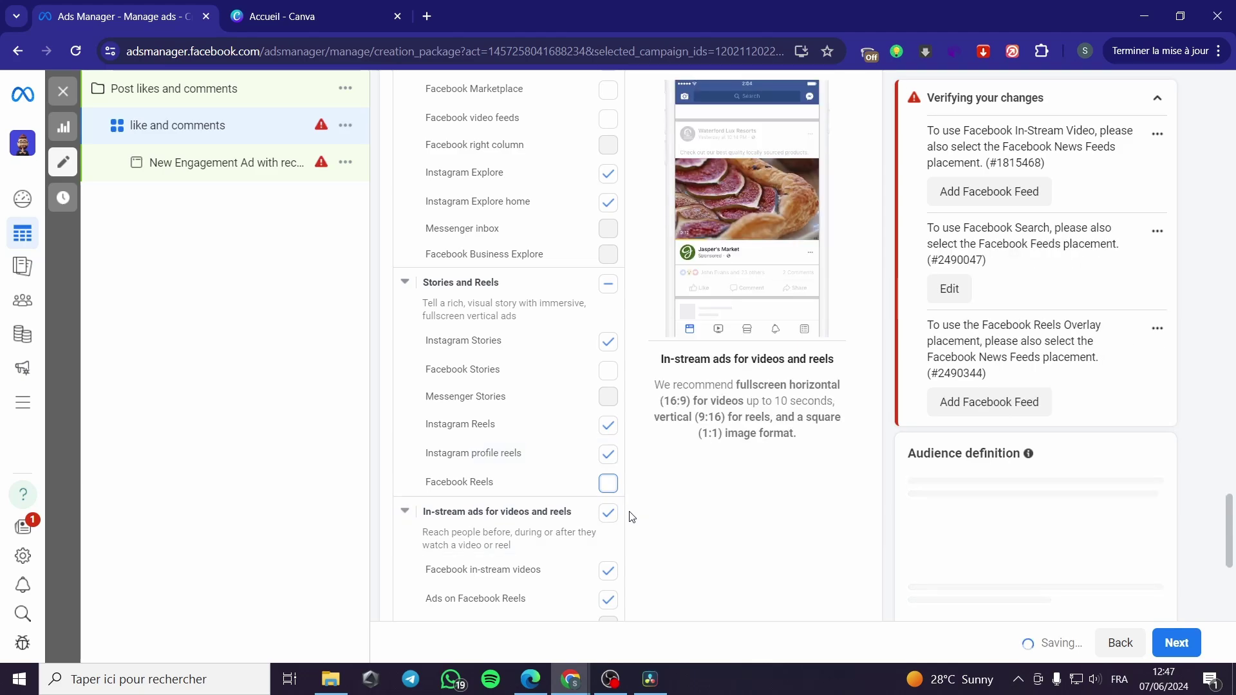
Exclude Facebook in-stream videos and Ads on Facebook Reels from the in-stream ads placements
scroll(621, 518, down, 2)
click(609, 410)
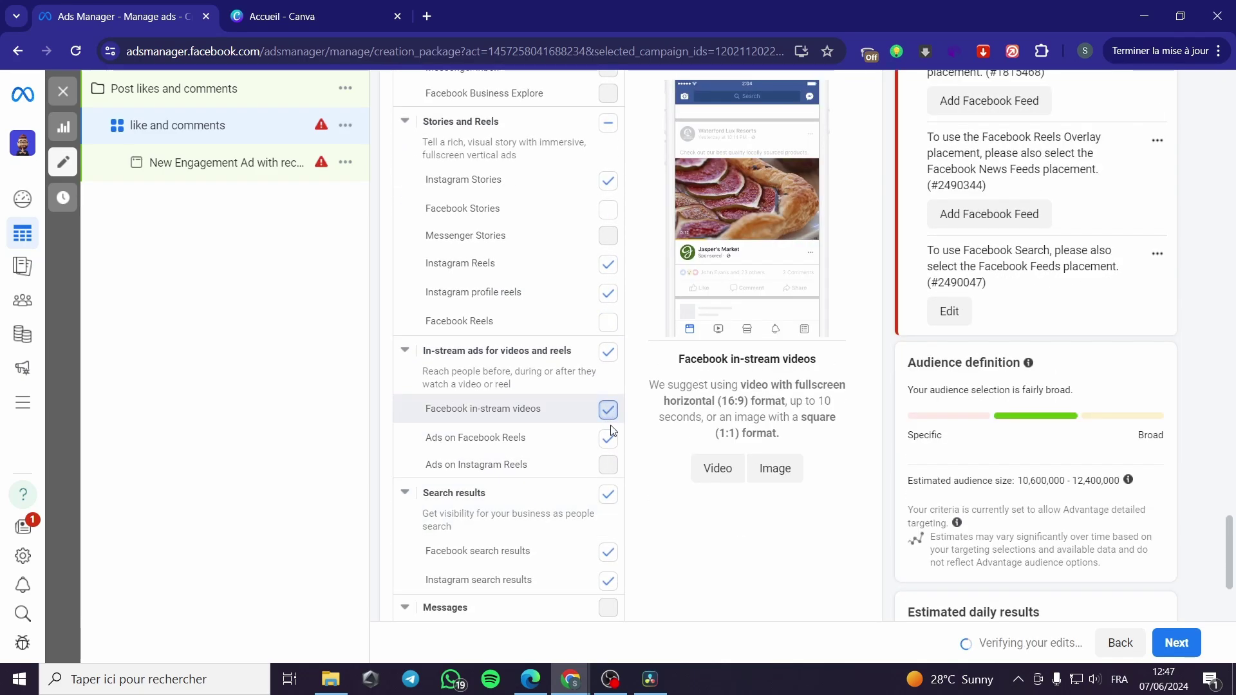
click(609, 439)
Review the selected platforms and placements, and expand the additional placement options such as mobile devices and brand safety
scroll(598, 361, up, 8)
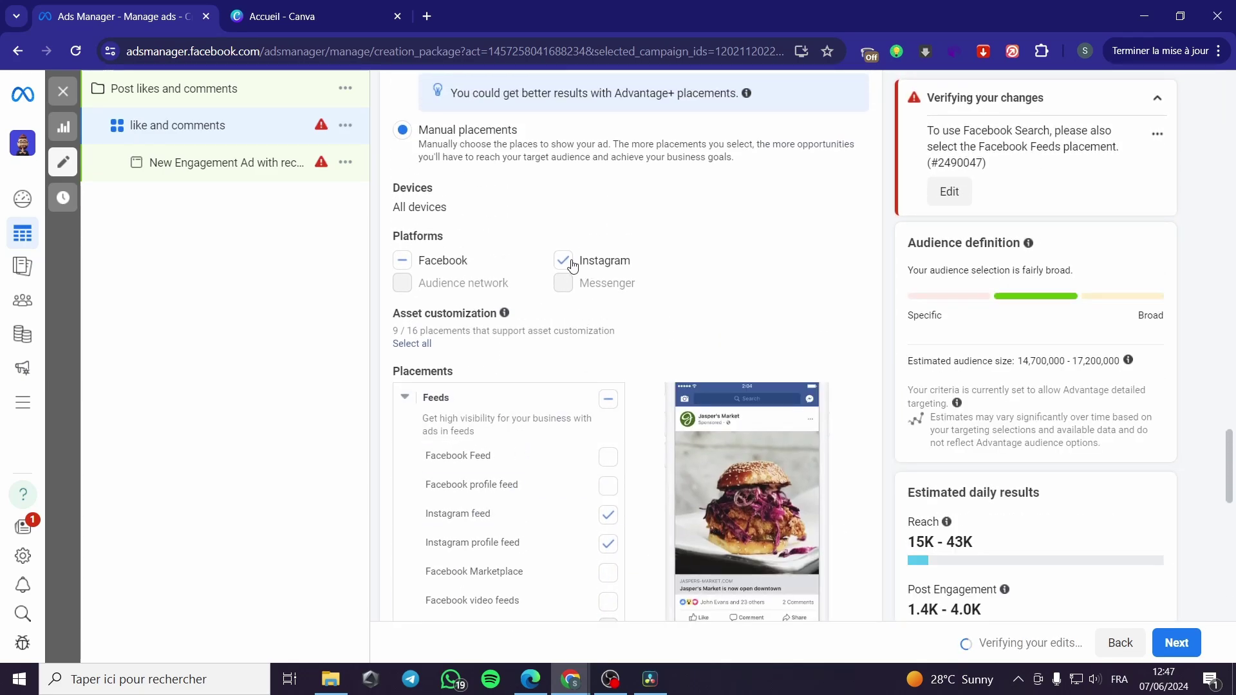
scroll(574, 408, down, 8)
scroll(577, 408, down, 4)
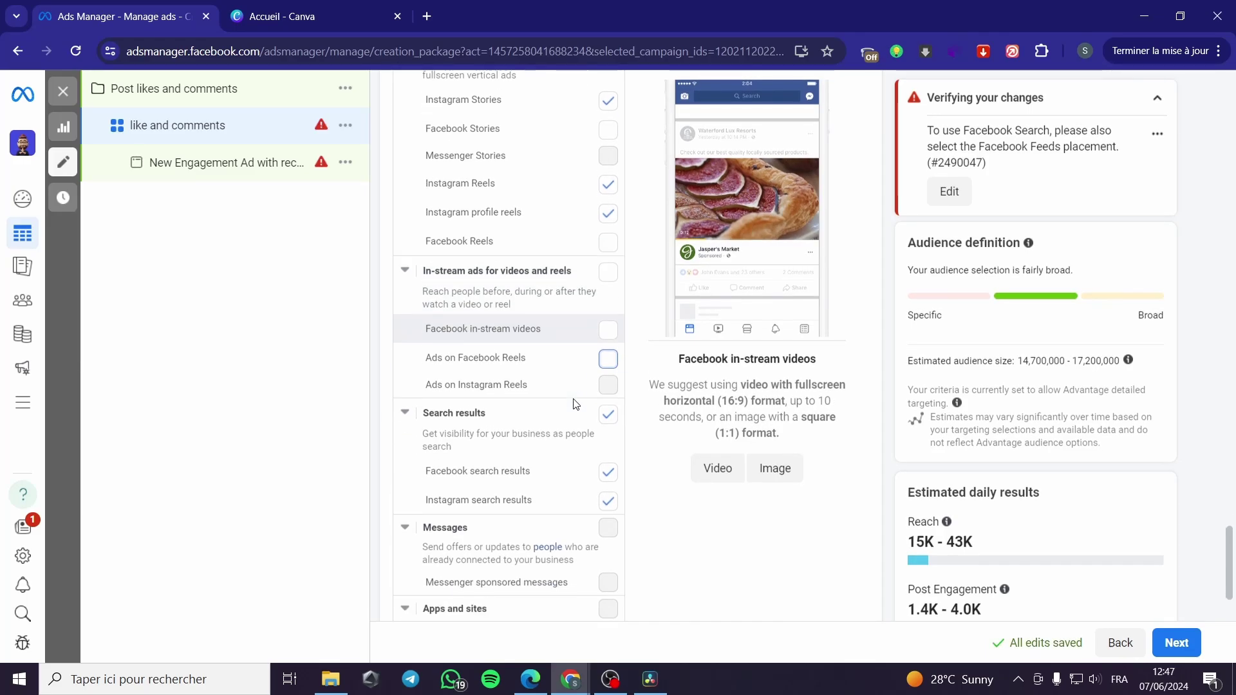
scroll(429, 591, down, 5)
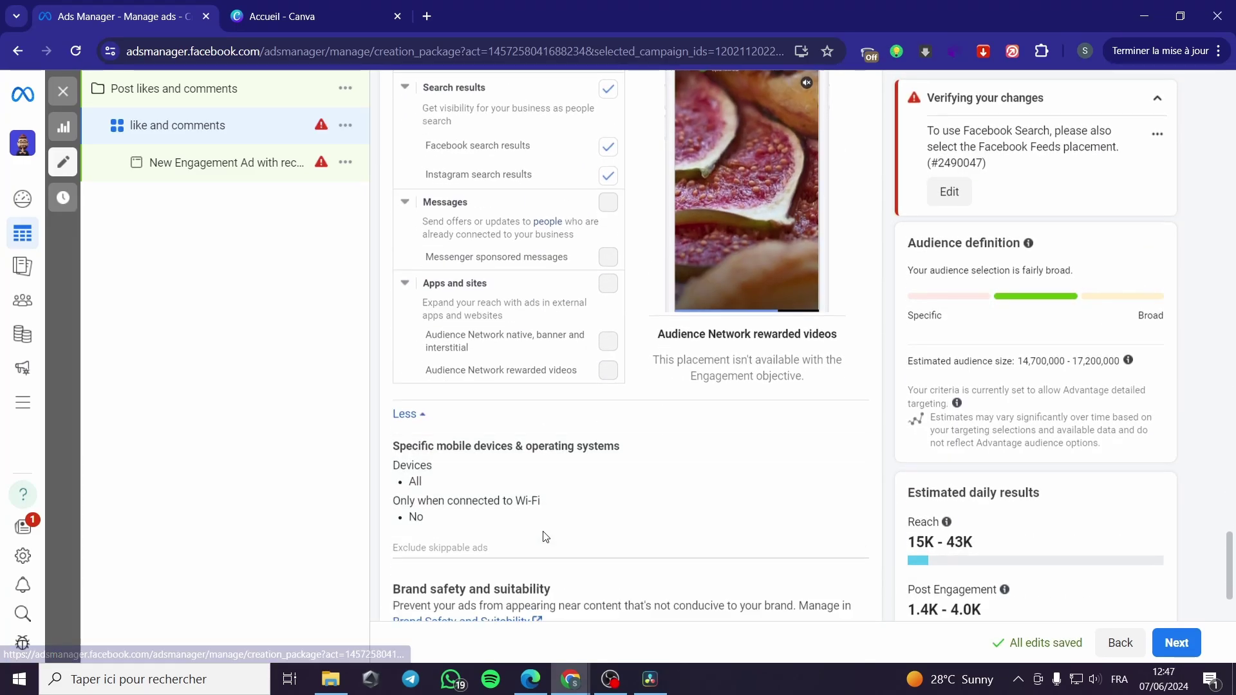
scroll(459, 315, up, 15)
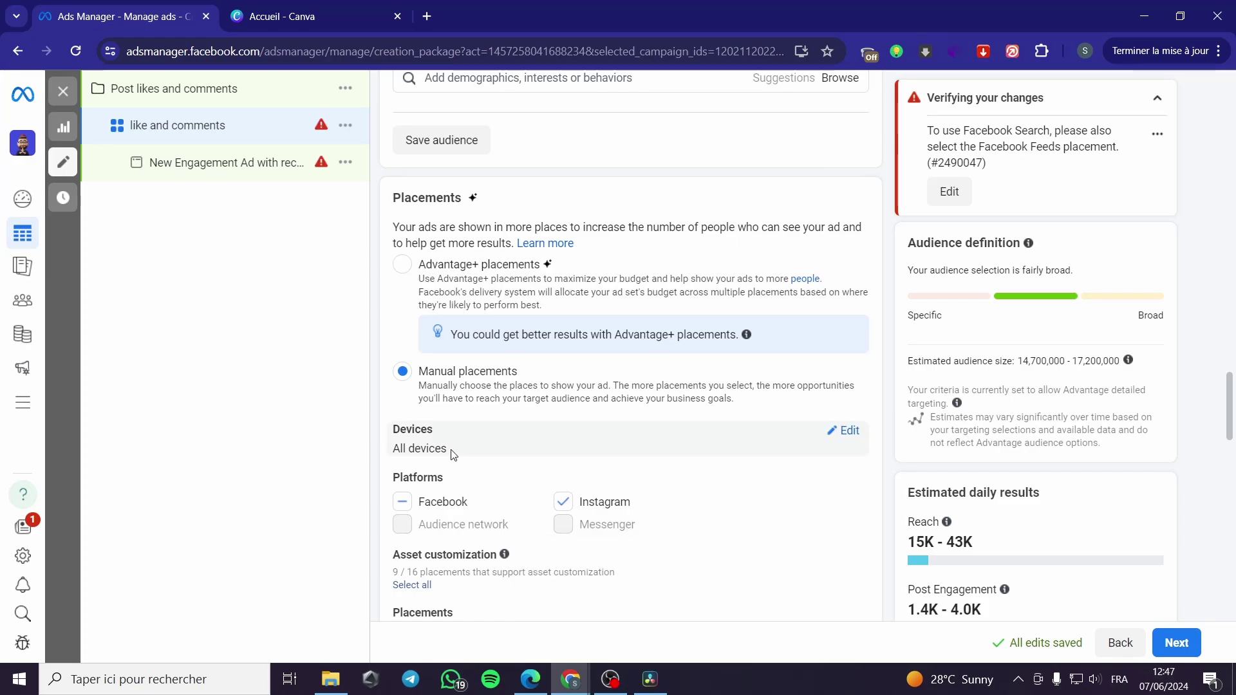
Limit the devices in the manual placements to mobile only
click(811, 441)
click(513, 454)
scroll(513, 455, down, 1)
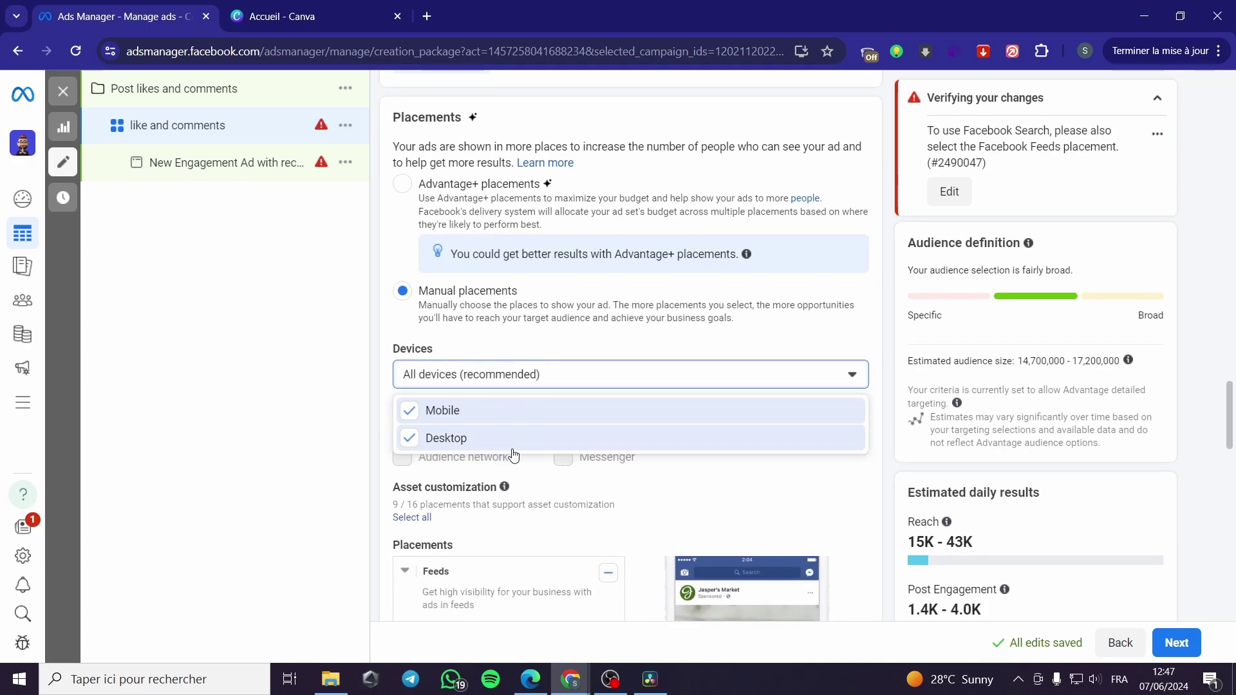
click(405, 439)
click(464, 418)
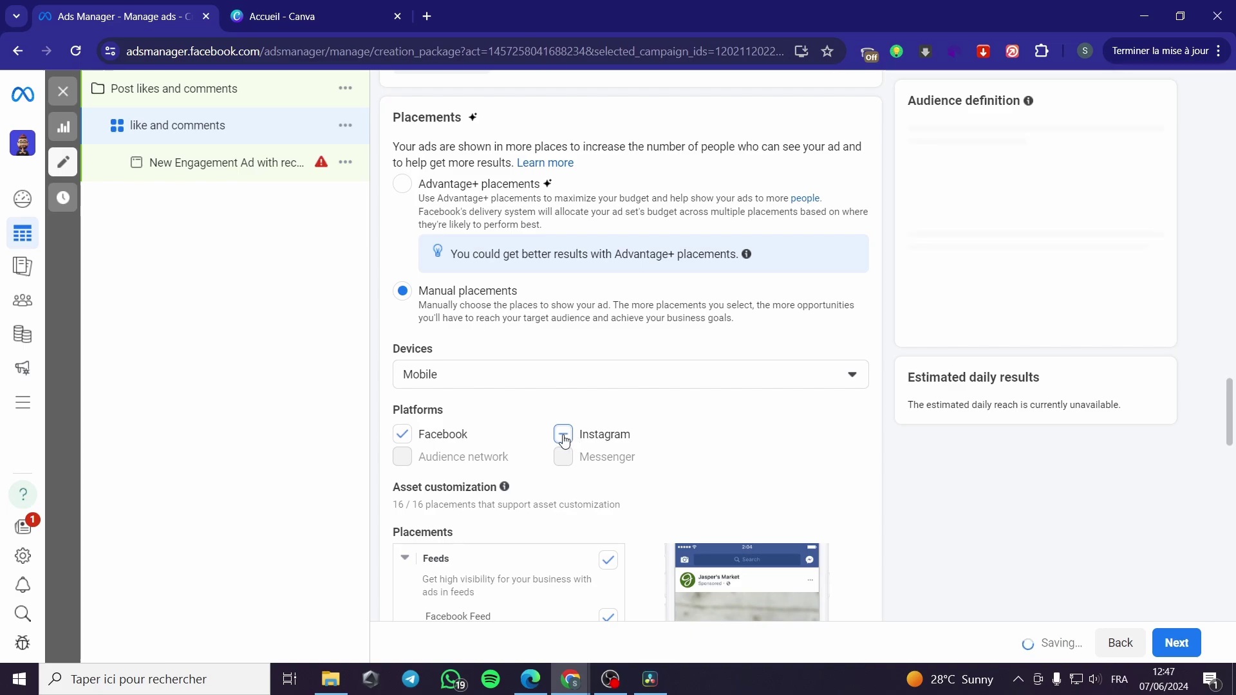
Include desktop again so the ad set targets all devices
click(566, 376)
click(657, 445)
click(759, 485)
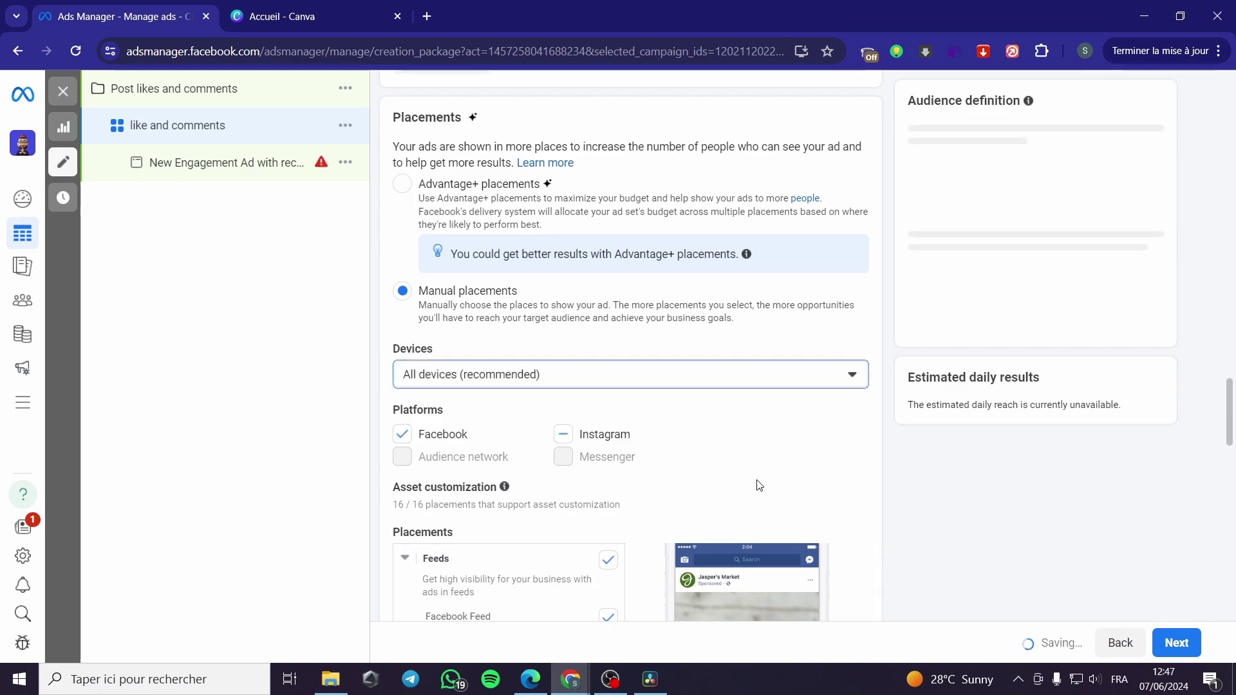
Remove the Facebook feeds from the Feeds placements while keeping the Instagram ones, and continue to the ad level
scroll(612, 433, down, 3)
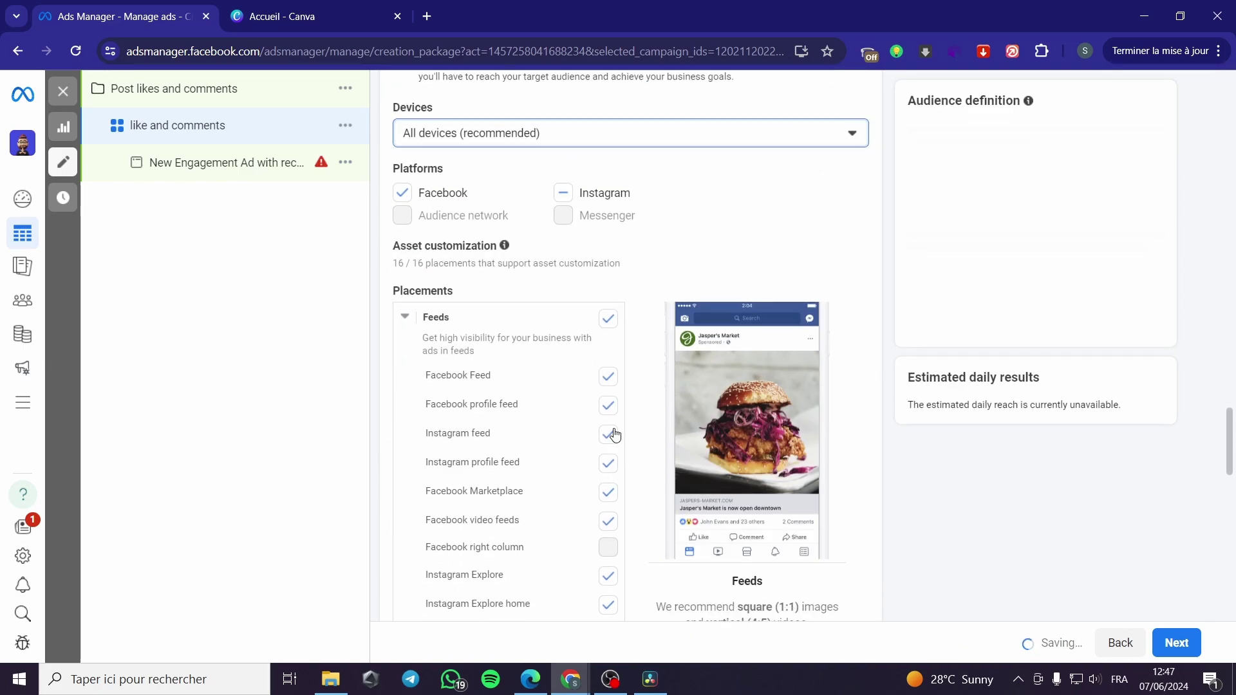
click(606, 320)
click(564, 194)
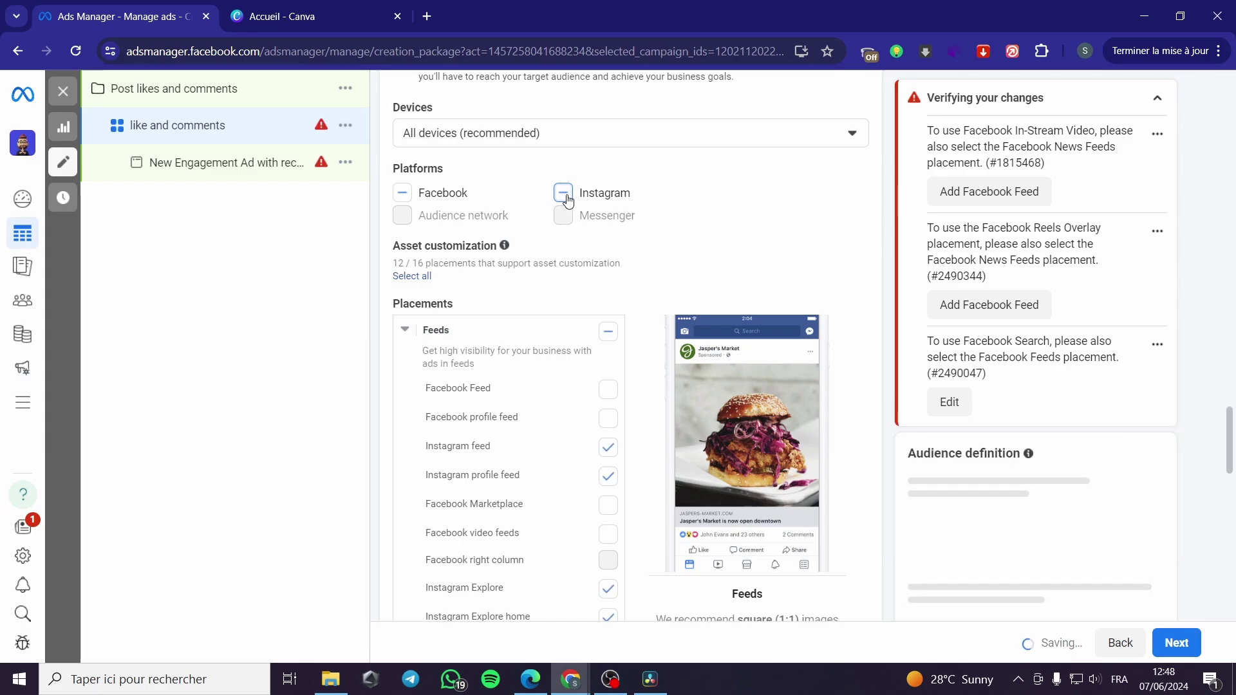
scroll(619, 354, down, 15)
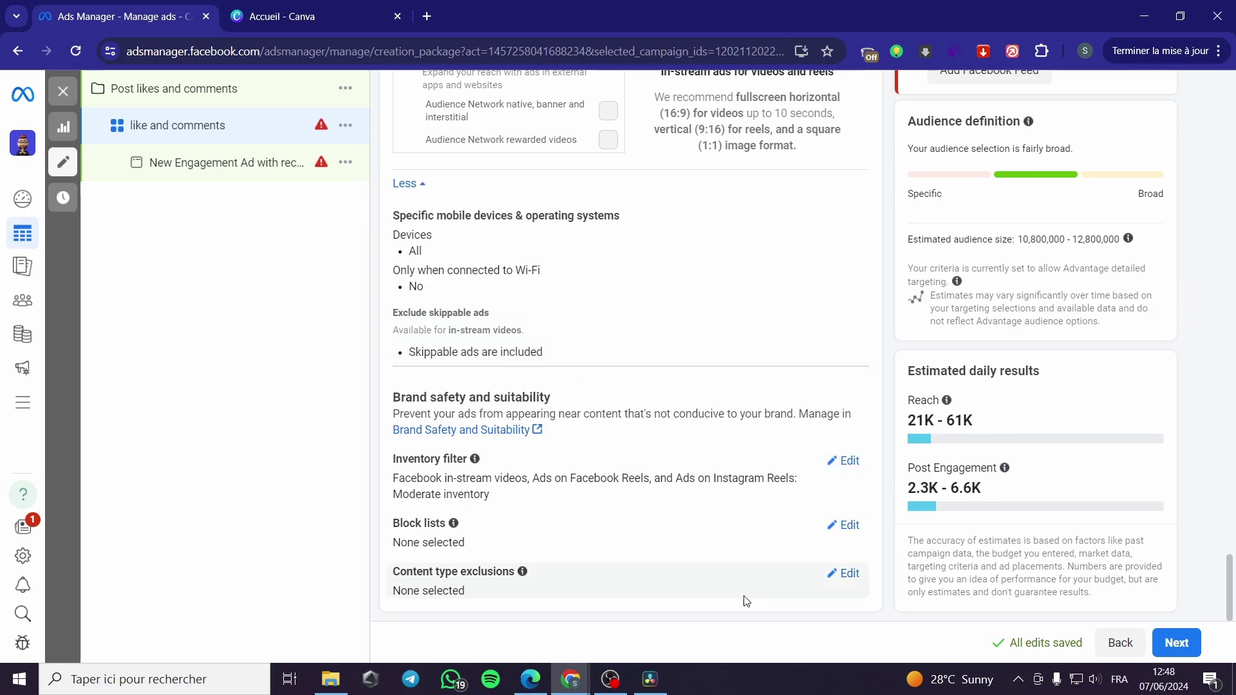
click(1181, 645)
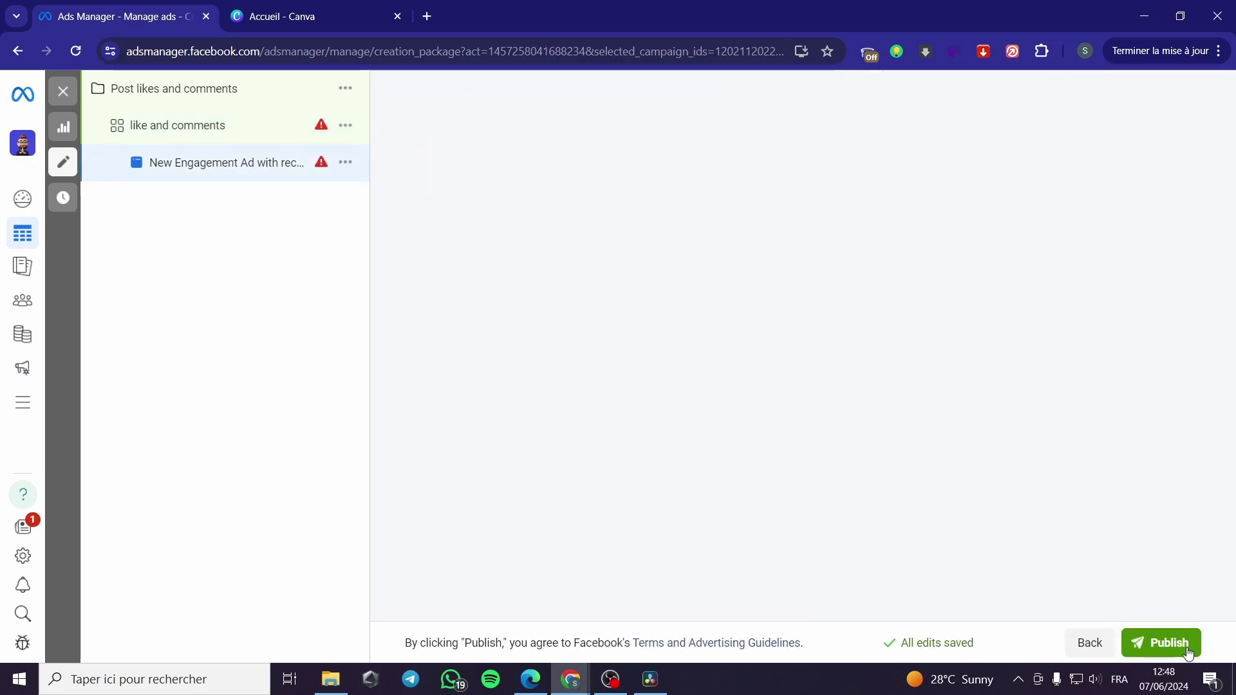
Check which Facebook Page and Instagram account are available for the ad's identity
scroll(516, 388, up, 5)
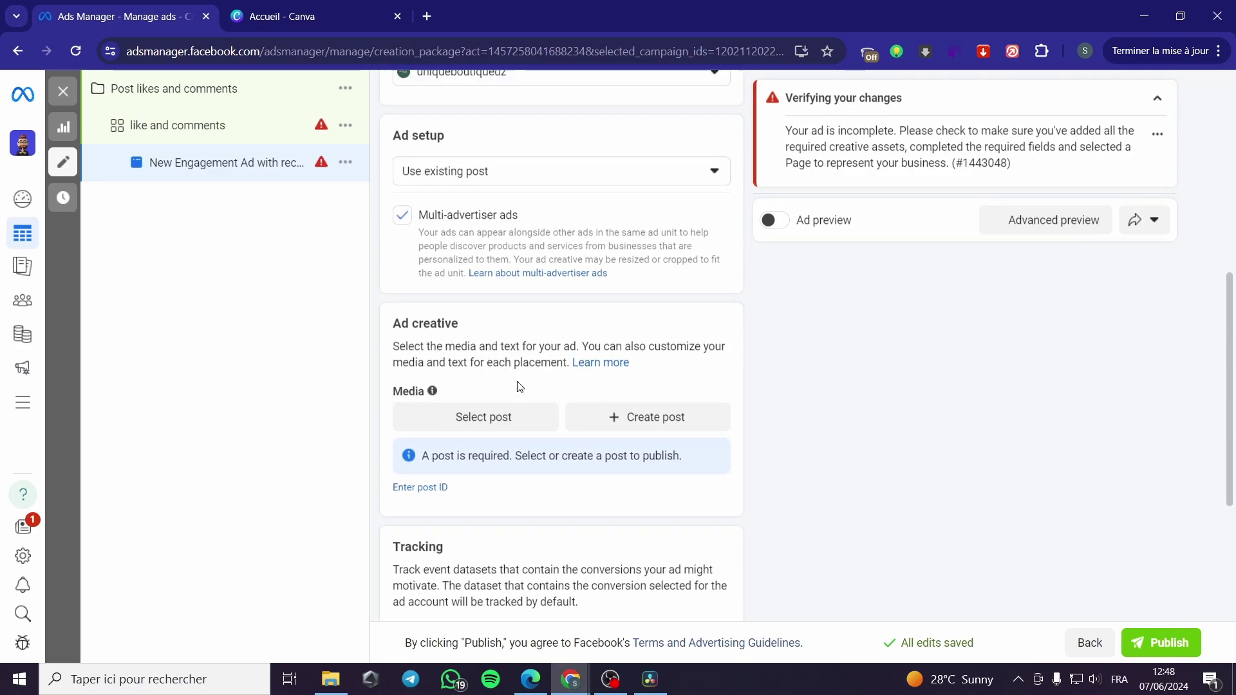
click(534, 228)
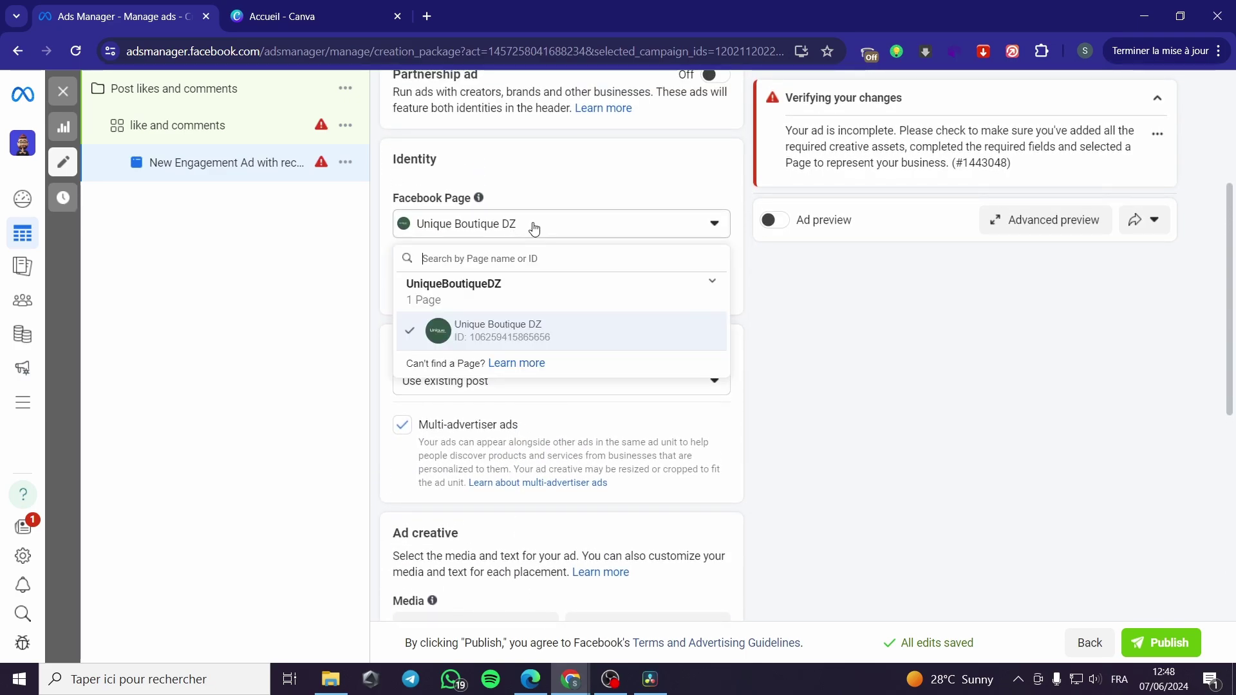
click(526, 231)
click(508, 286)
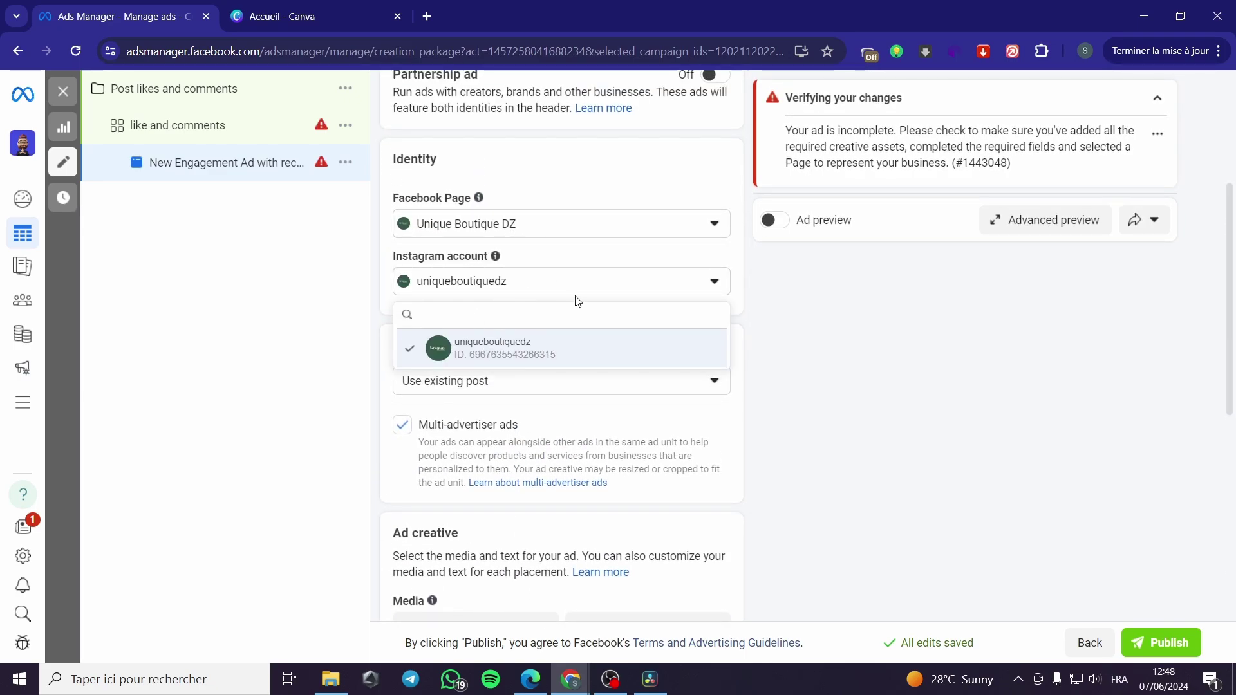
click(578, 296)
scroll(417, 413, down, 2)
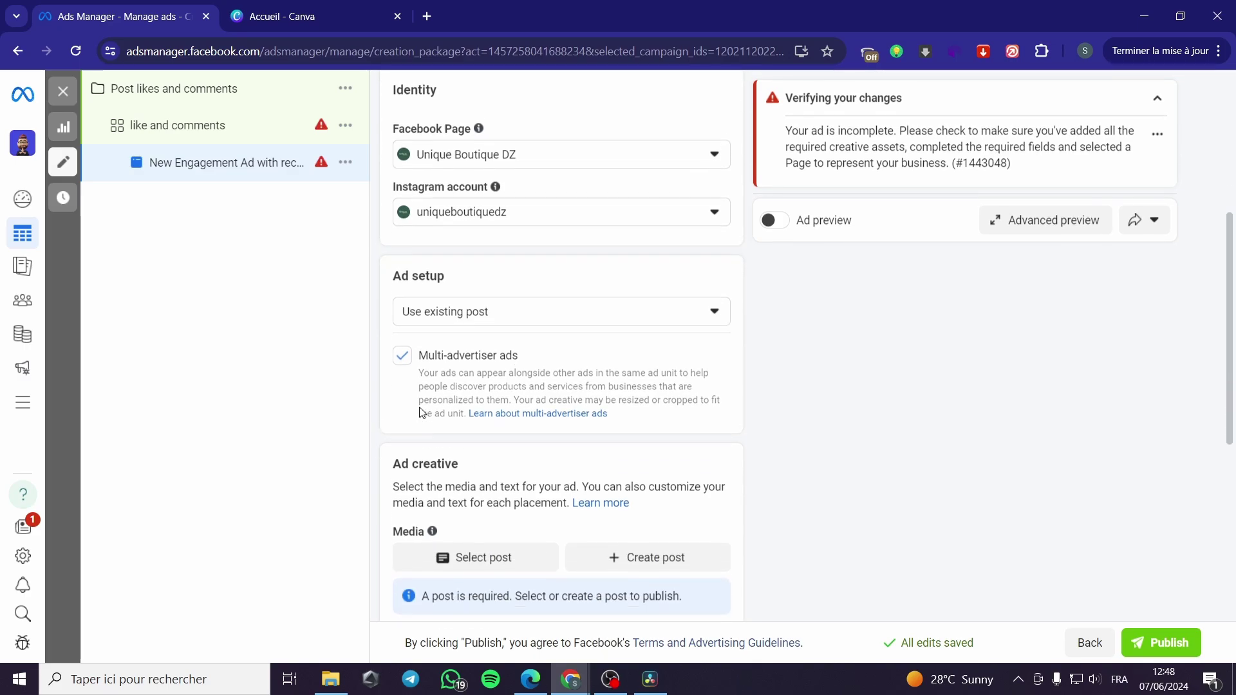
Name the ad "instagram ad" and change the ad setup to Create ad
scroll(555, 307, up, 5)
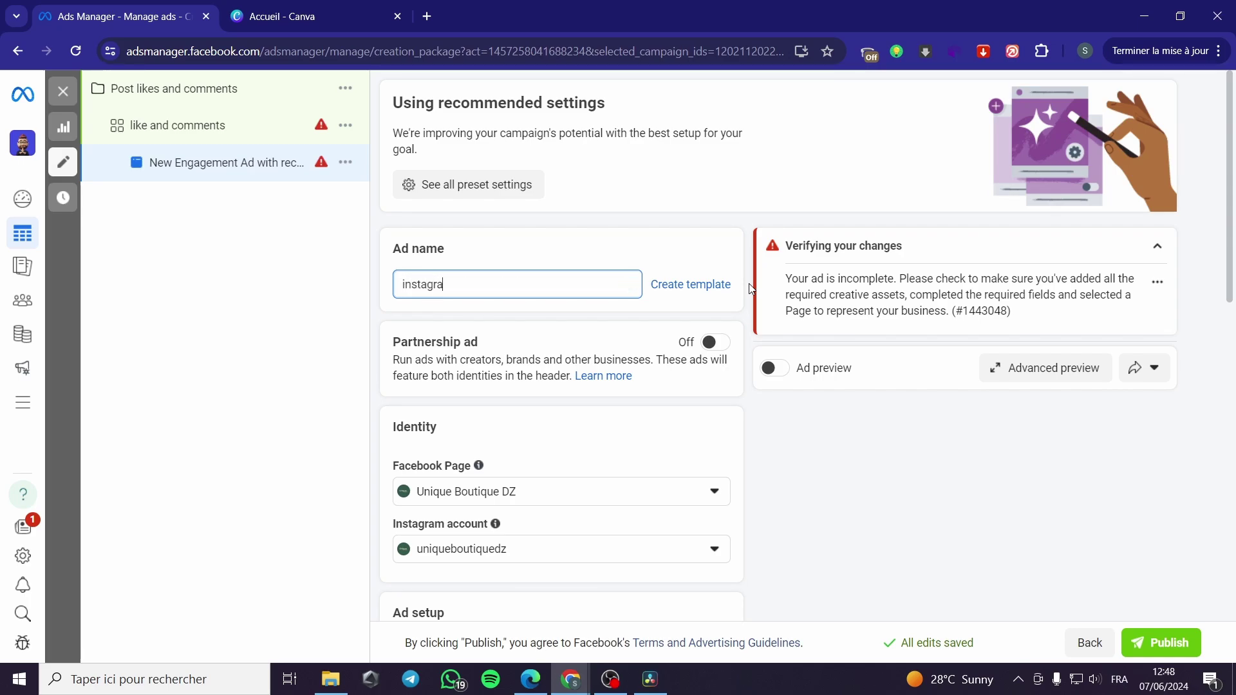
text(am ad)
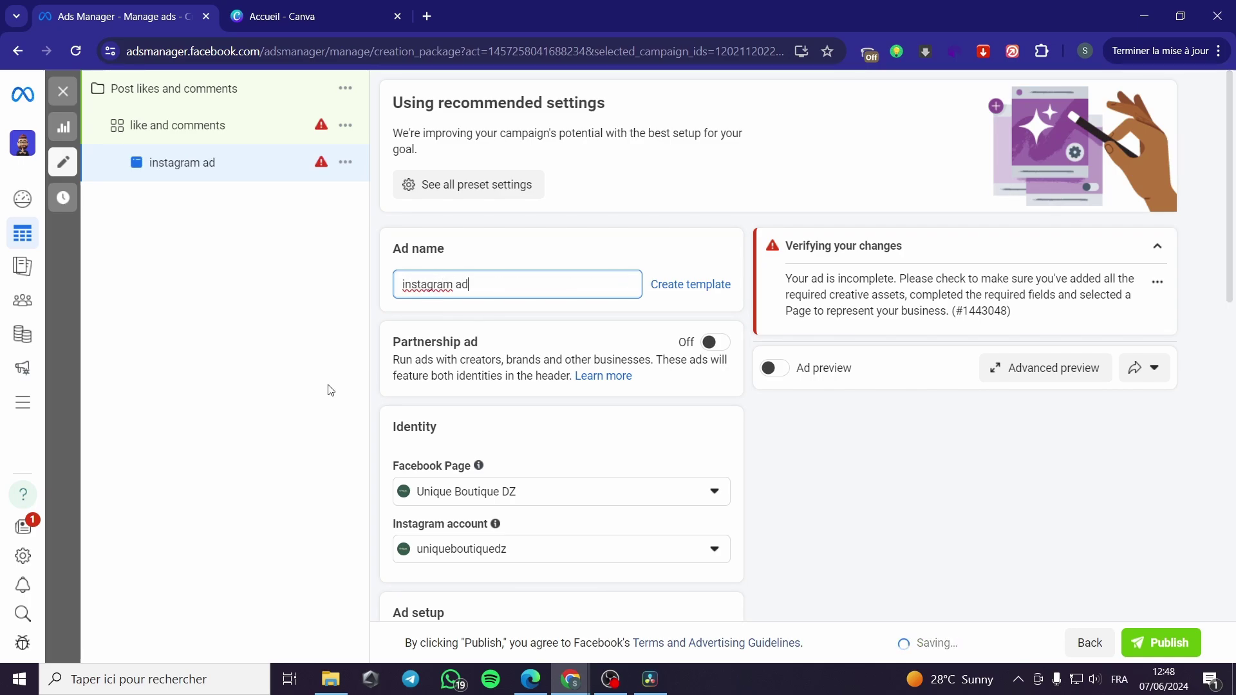
scroll(425, 412, down, 5)
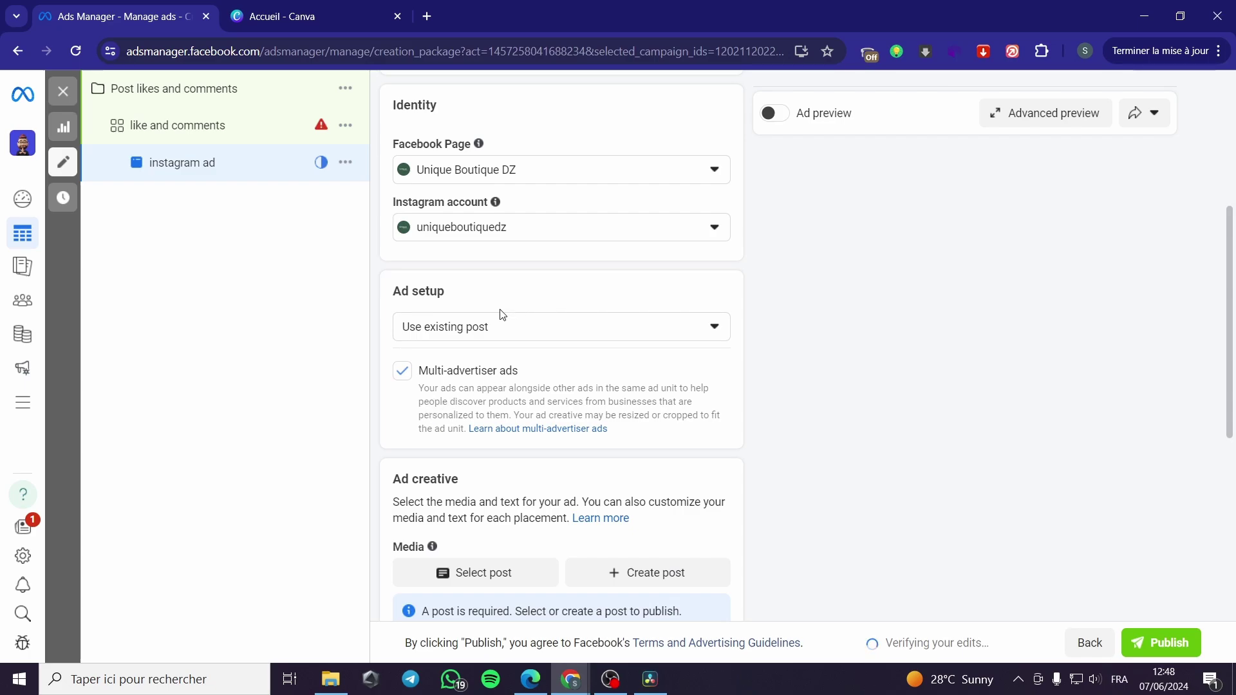
click(491, 327)
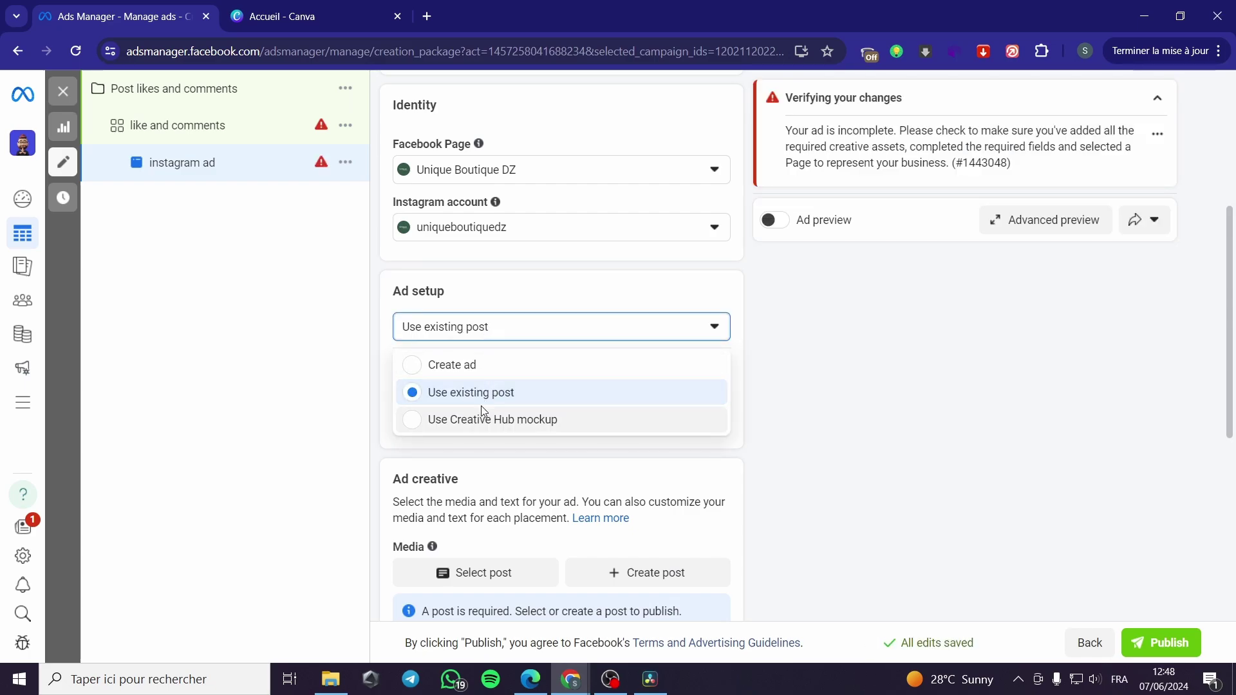
click(502, 366)
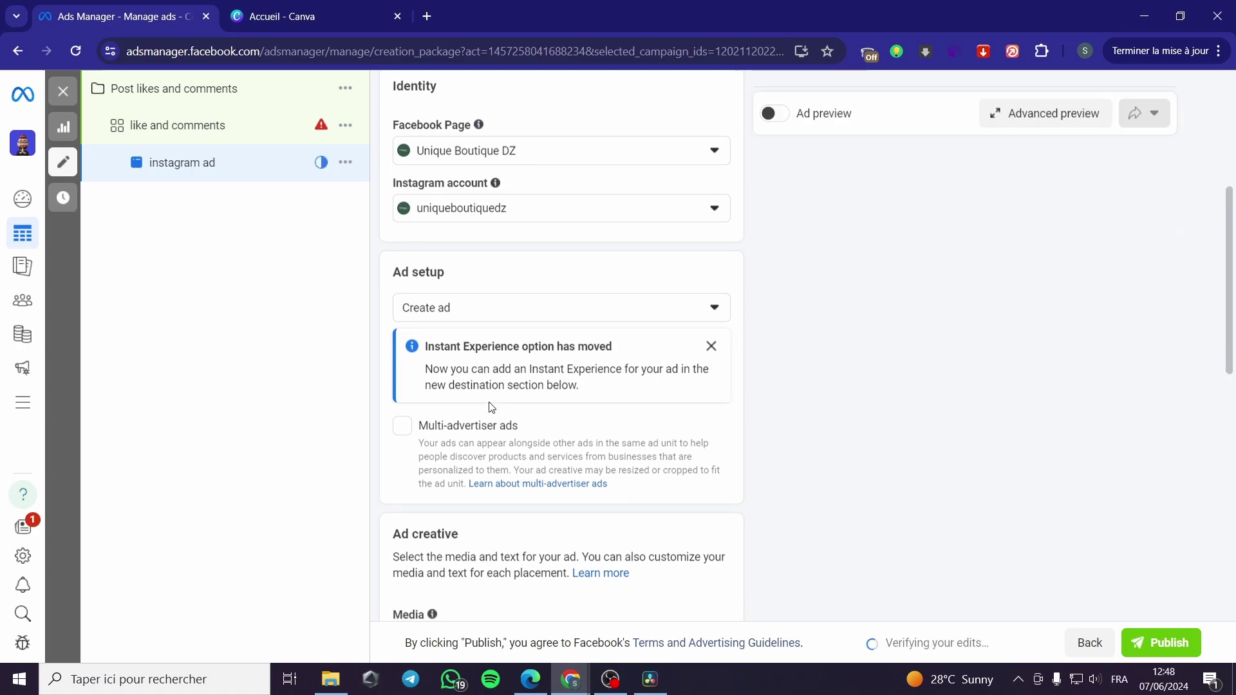
scroll(492, 407, down, 3)
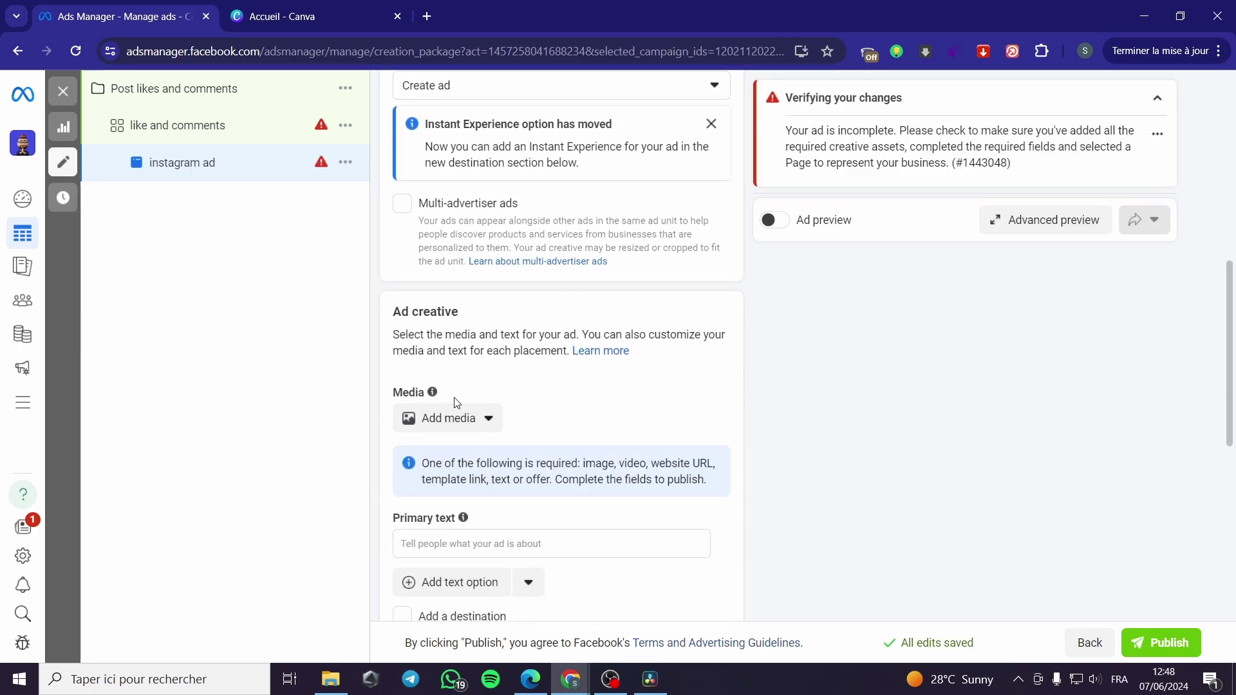
click(482, 427)
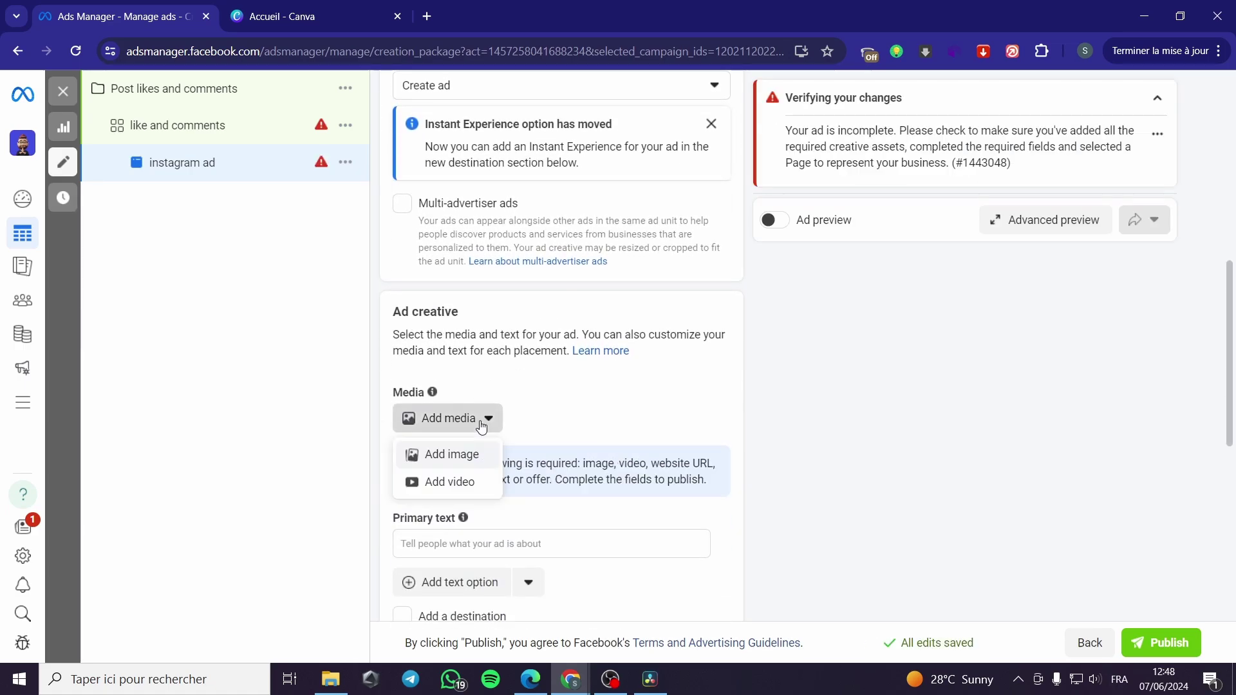
click(464, 483)
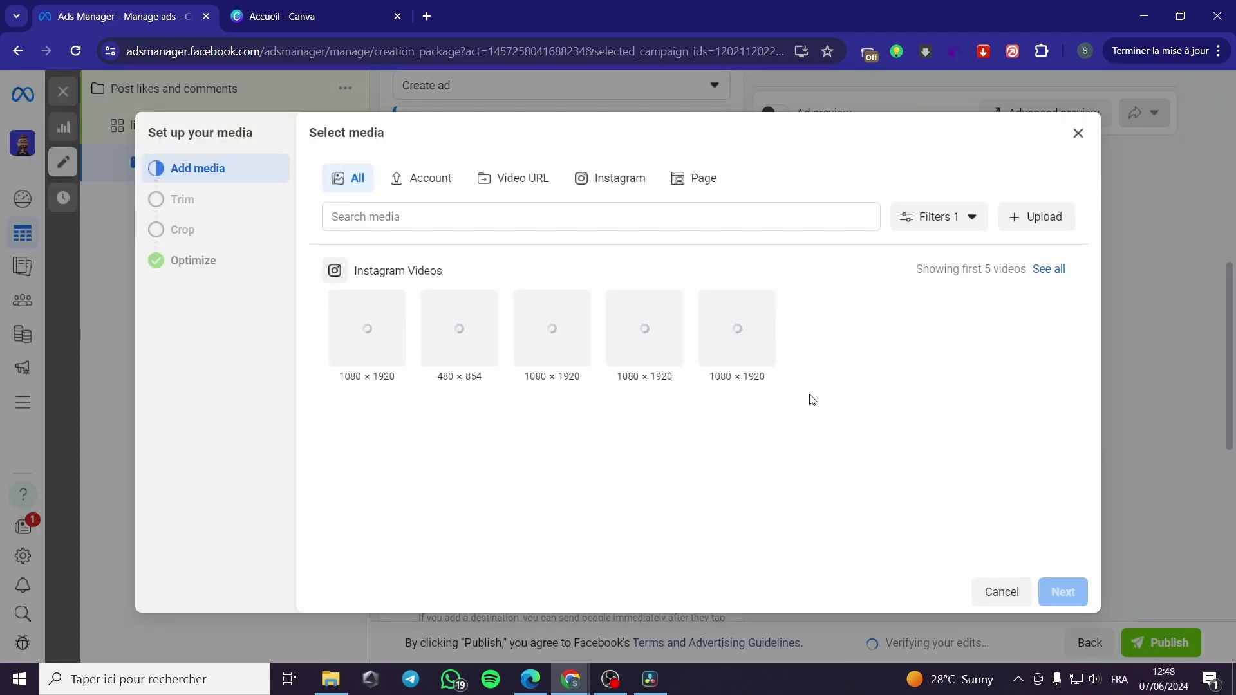
click(1078, 133)
Upload the image "Untitled design (4)" from the downloads folder as the ad's media and proceed to its crop settings
click(461, 425)
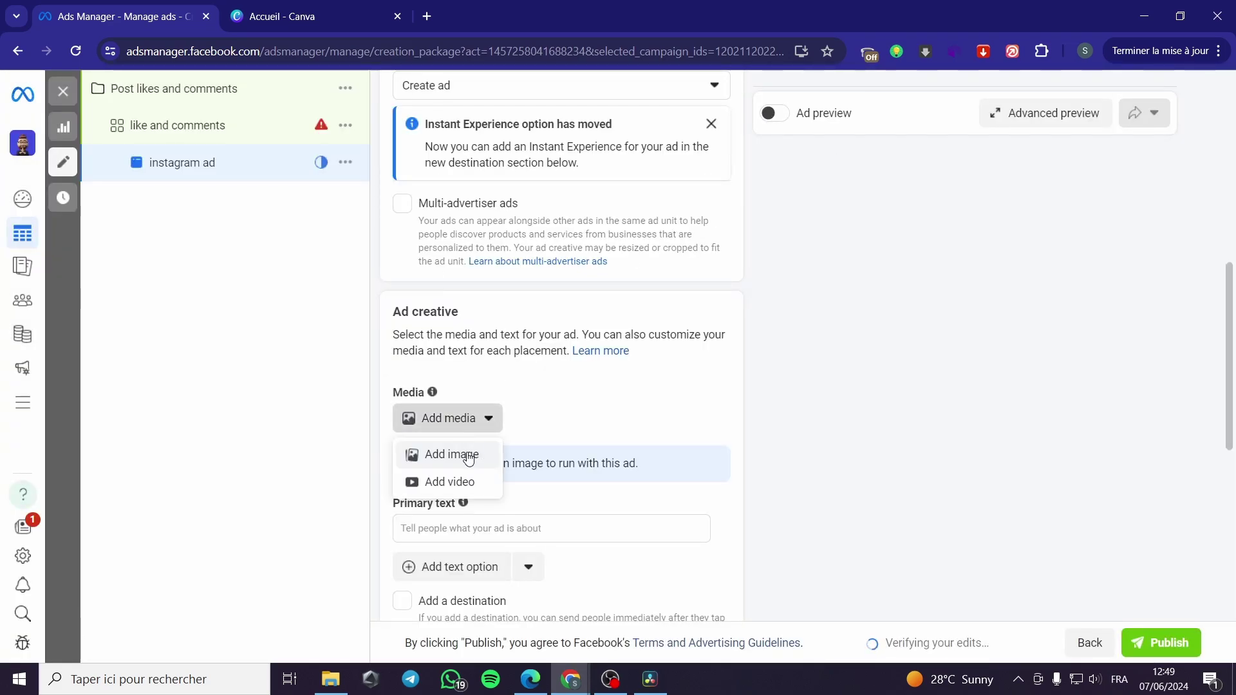
click(468, 459)
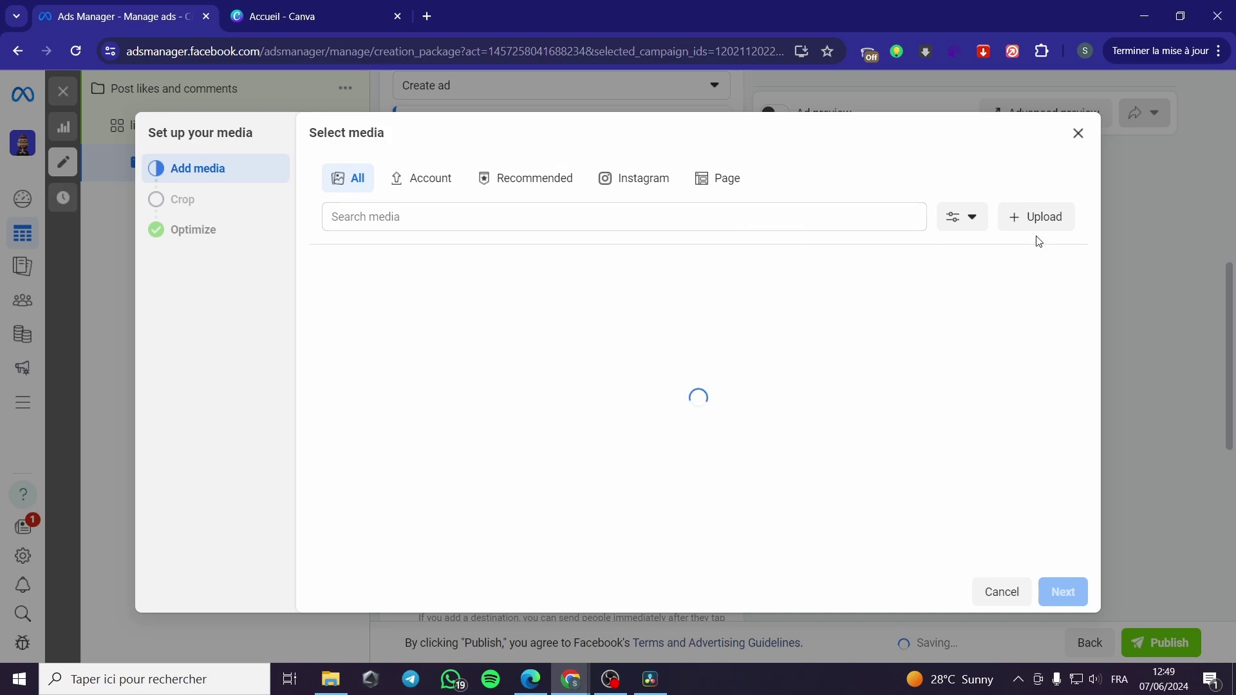
click(1043, 217)
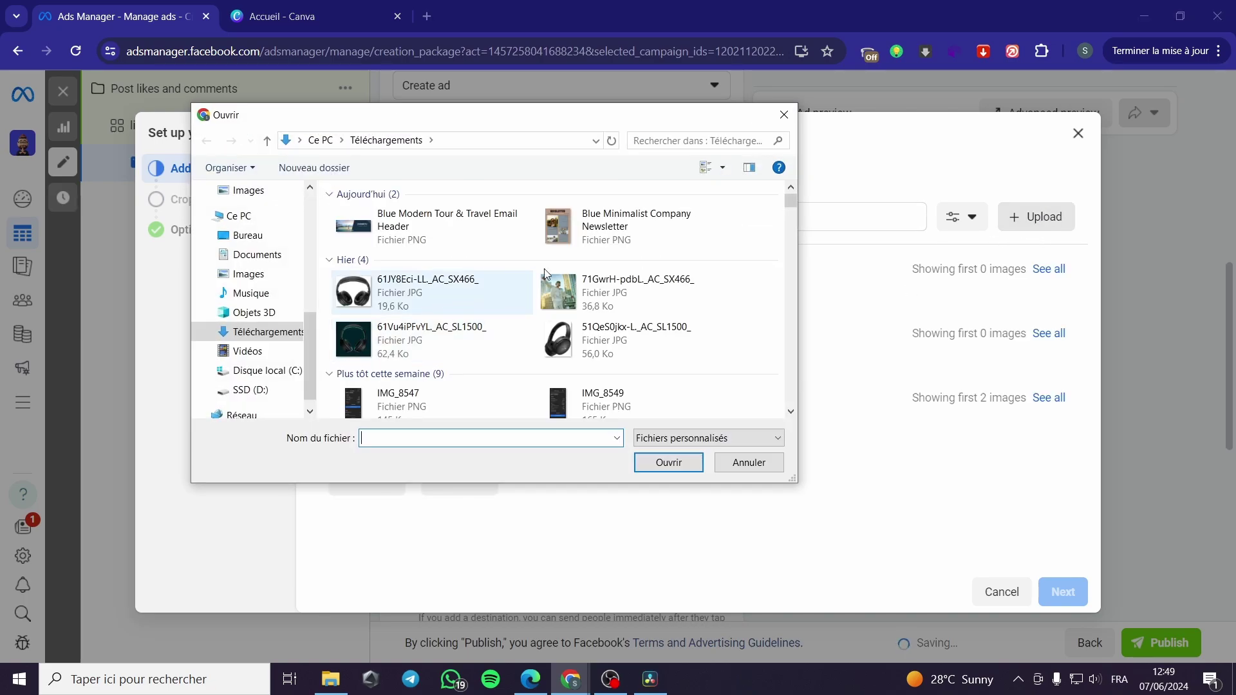
scroll(620, 244, down, 6)
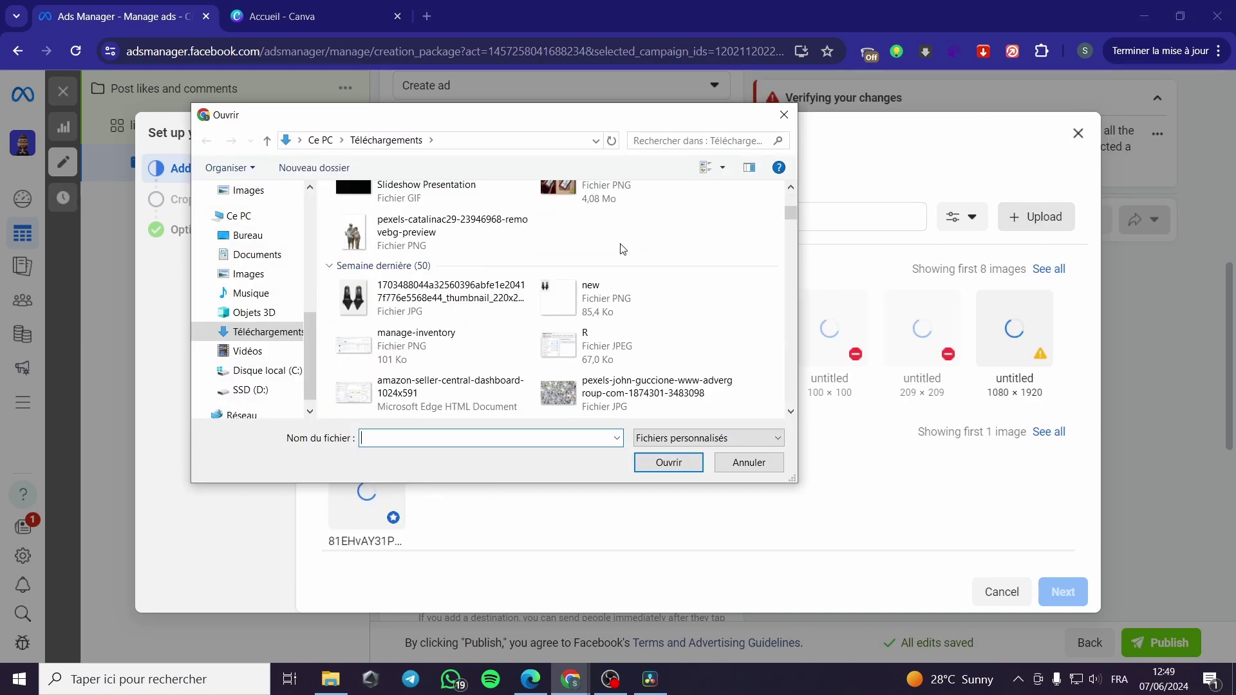
scroll(622, 249, up, 2)
scroll(622, 248, down, 6)
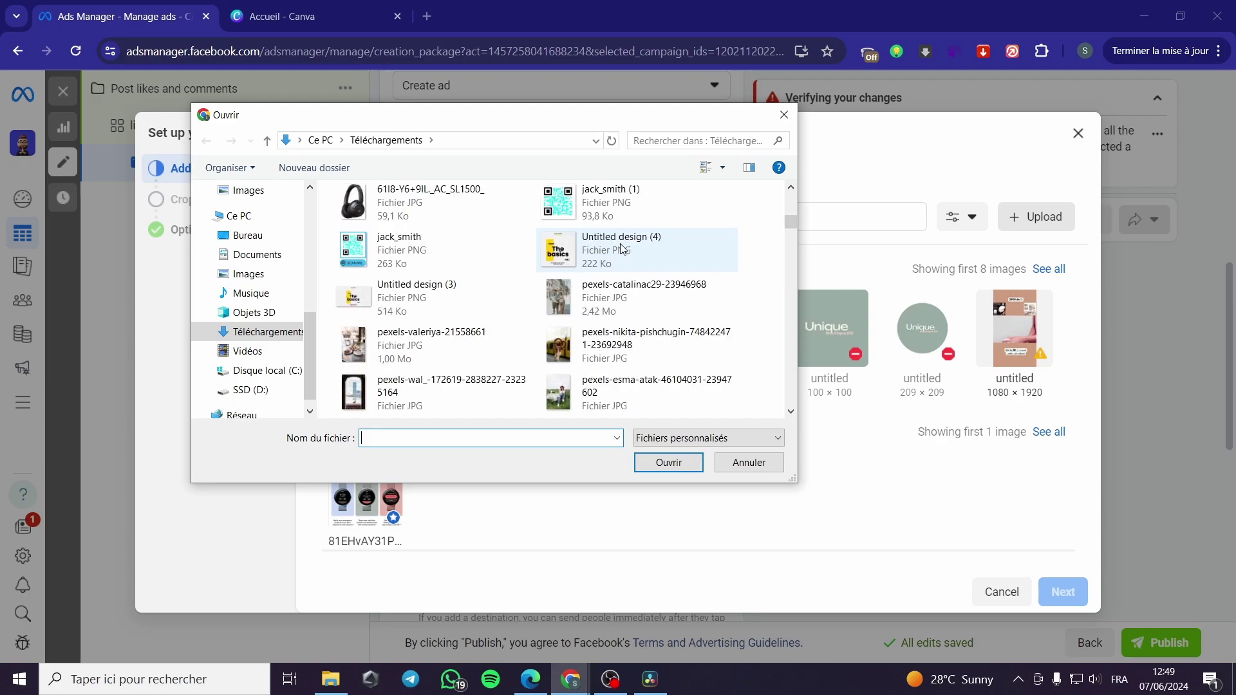
click(591, 257)
click(684, 463)
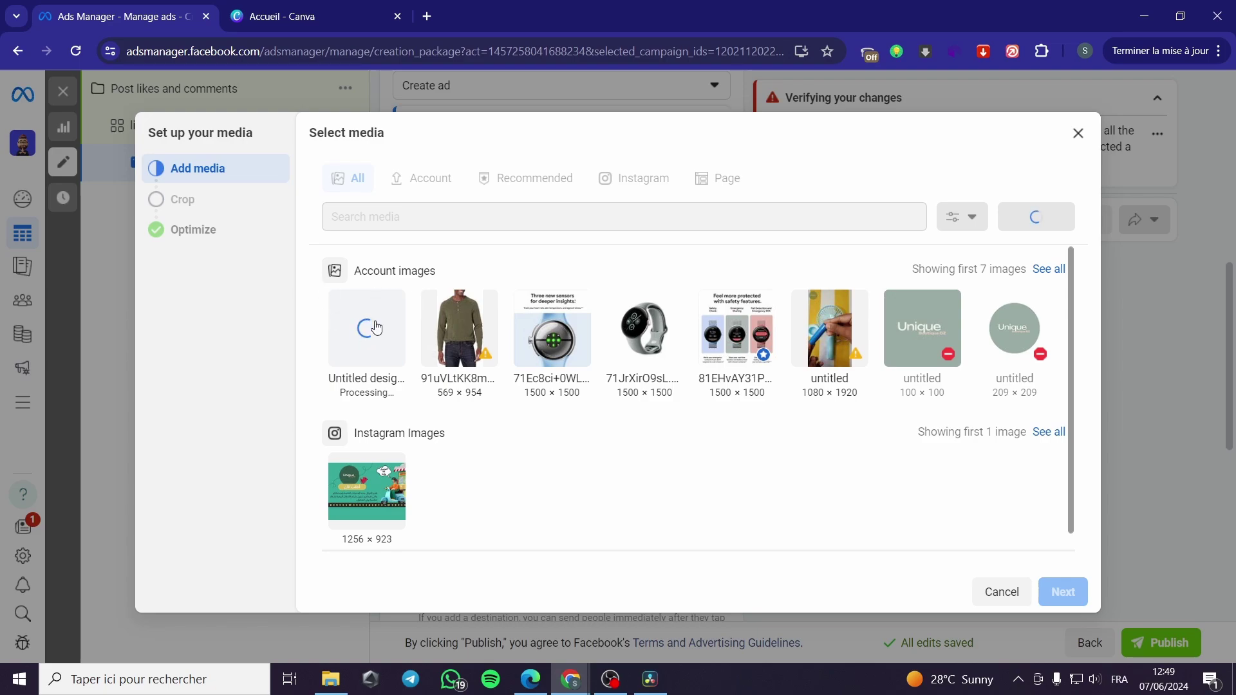
click(1048, 600)
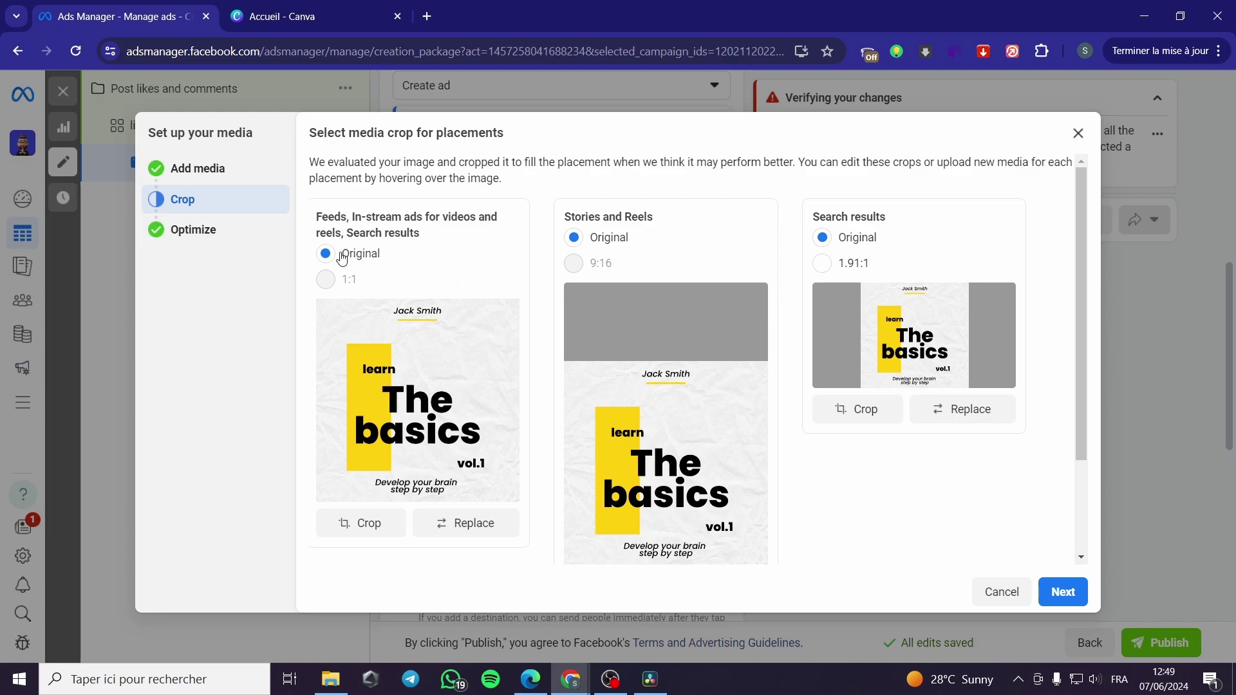
Accept the original image crops for all placements and finish the media setup with the Advantage+ creative enhancements
click(1069, 599)
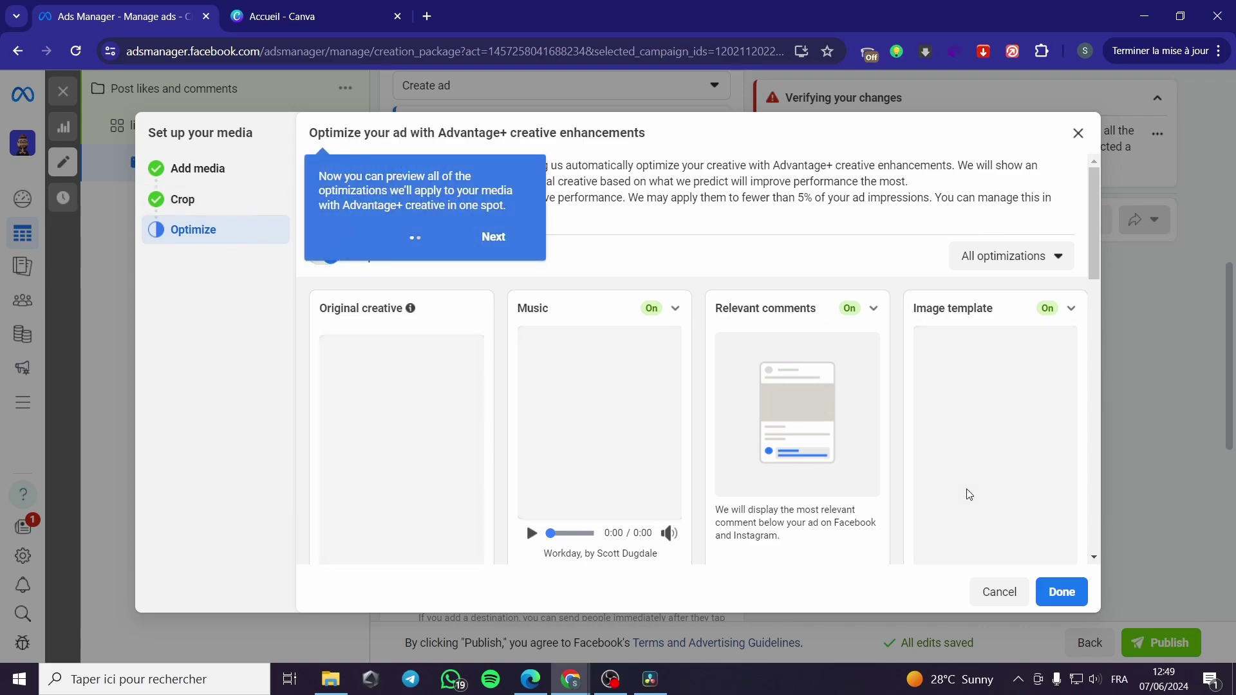
scroll(965, 496, down, 1)
click(1061, 593)
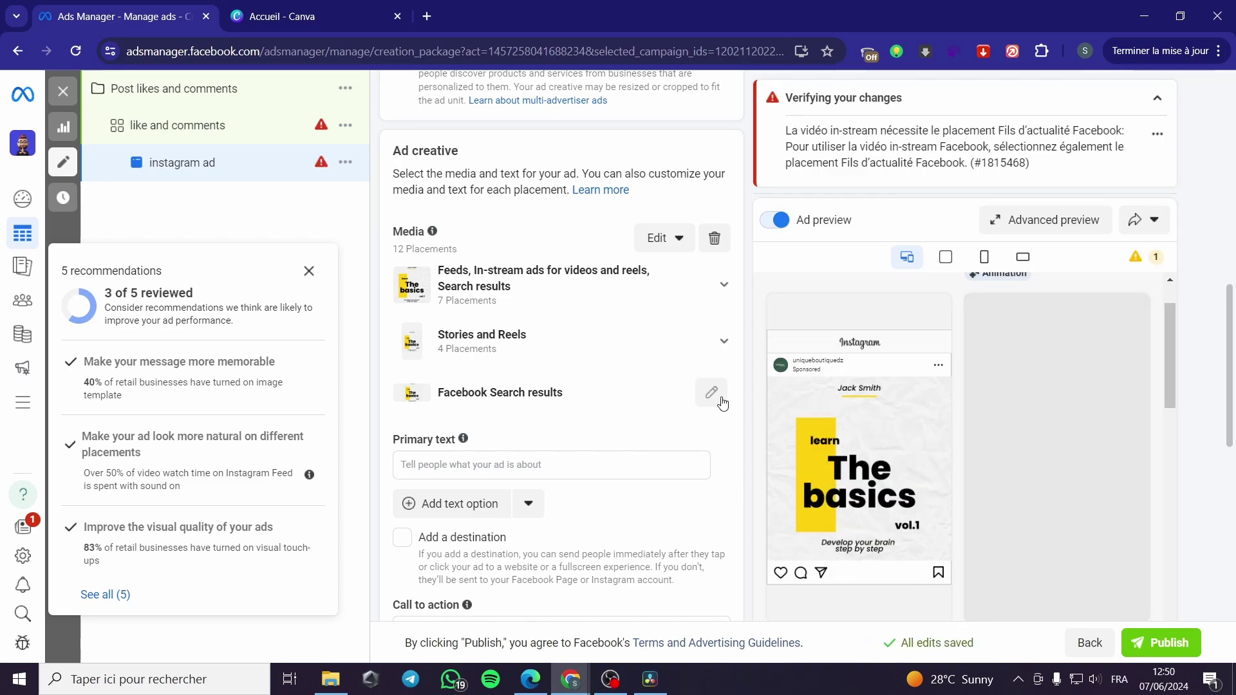
Enter "Book collection" as the primary text of the ad
scroll(687, 337, down, 3)
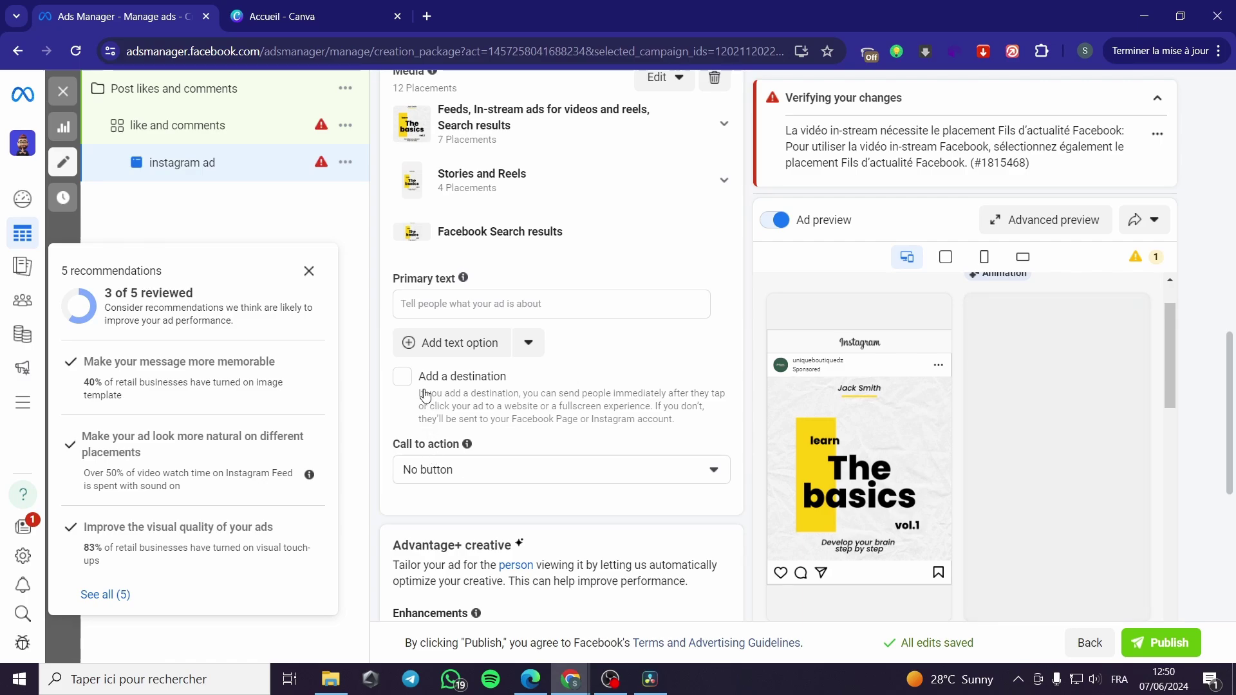
click(484, 304)
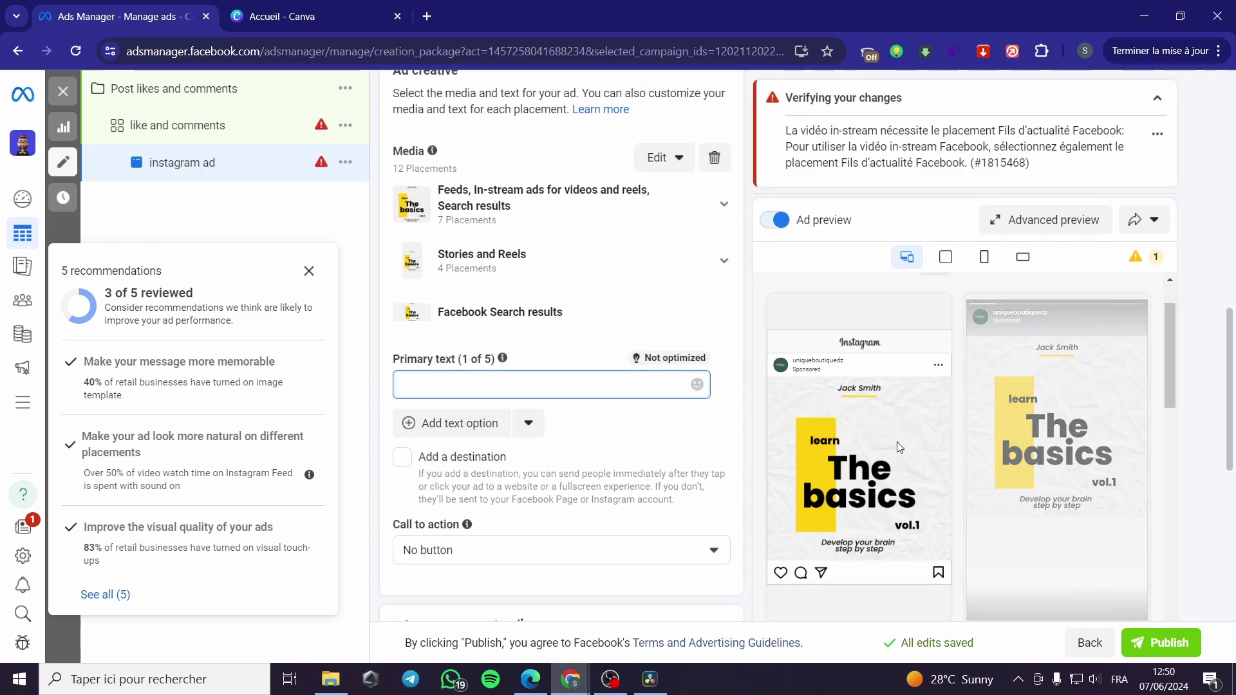
text(B)
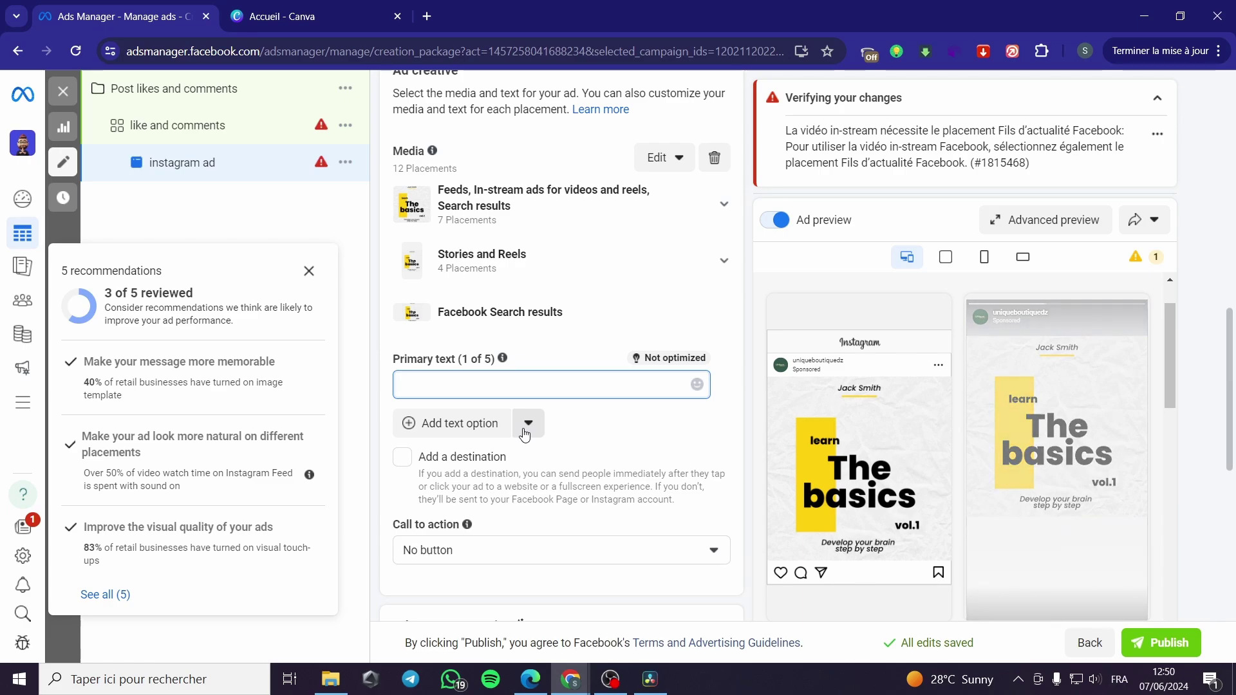
text(oo)
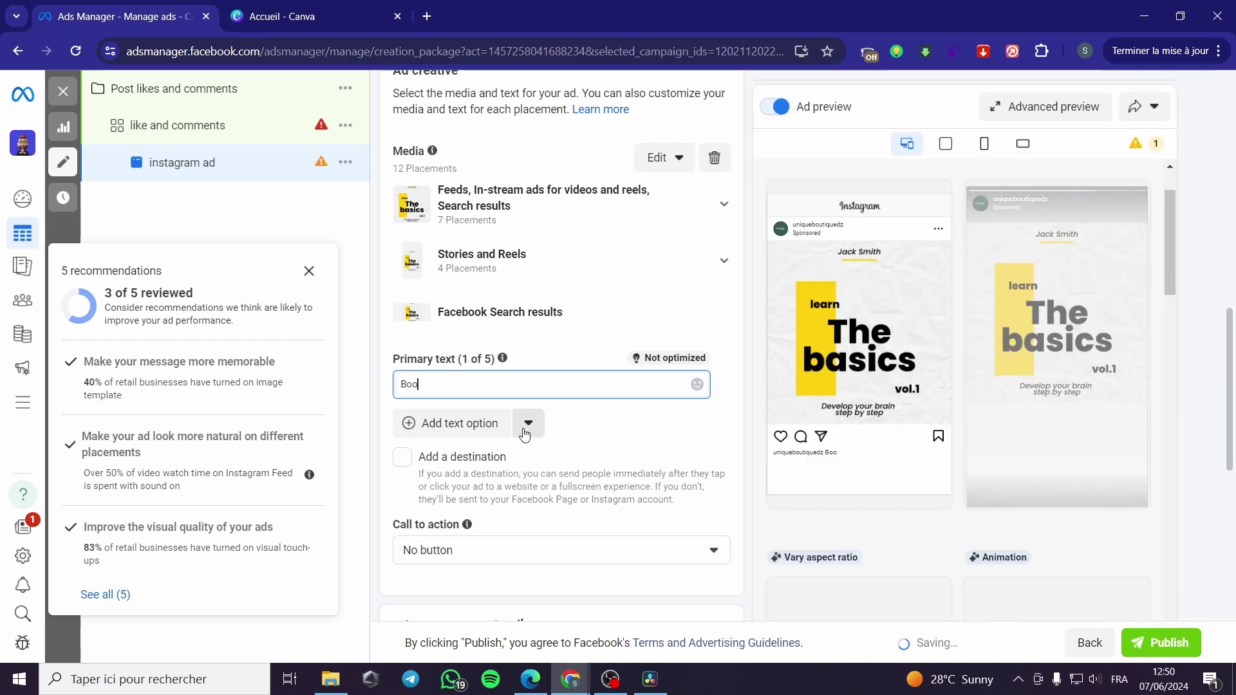
text(k collect)
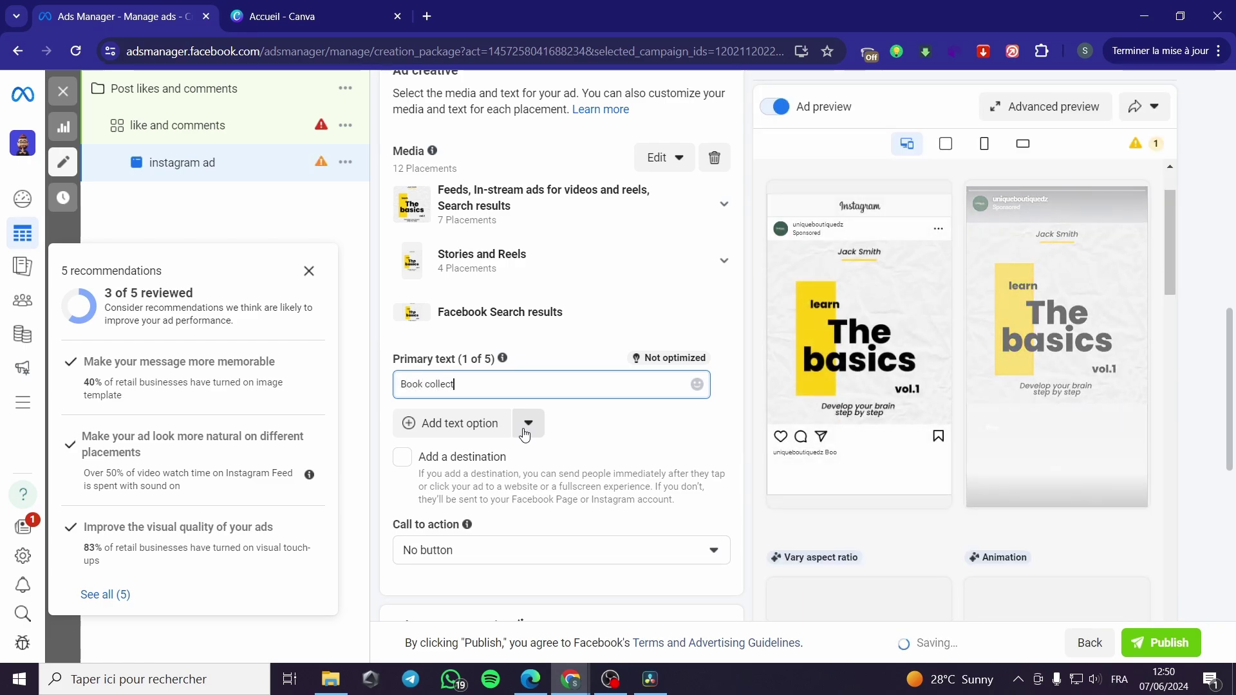
text(ion)
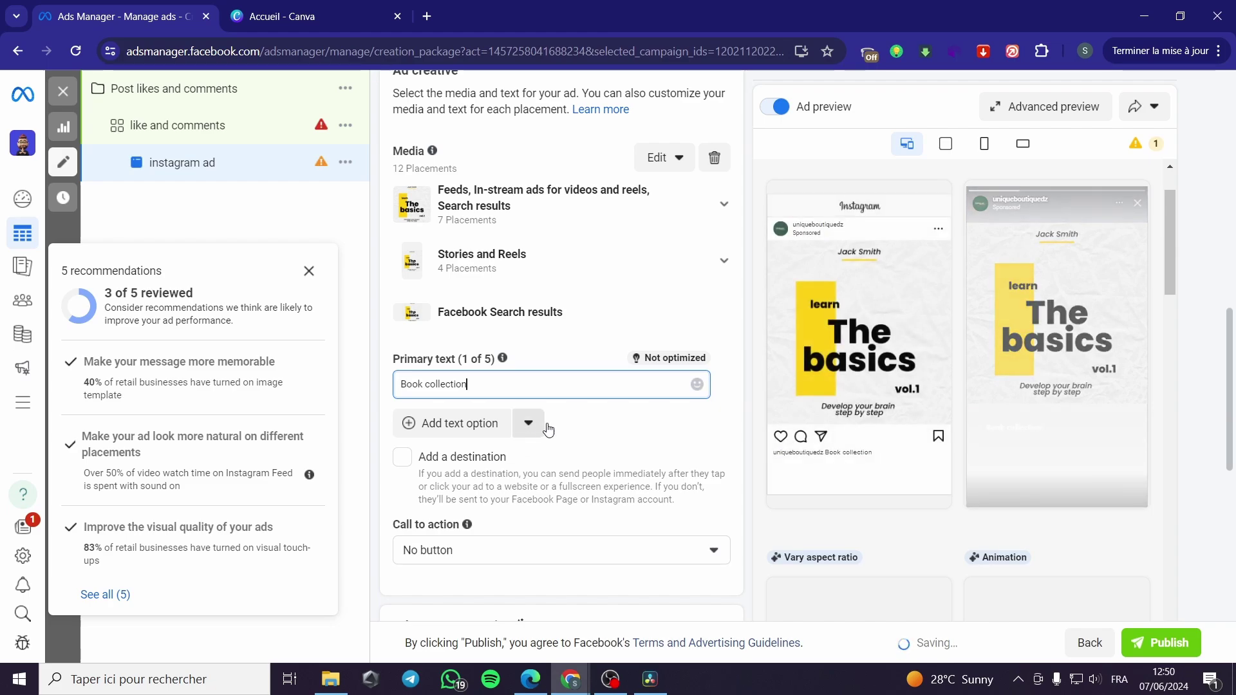
click(645, 429)
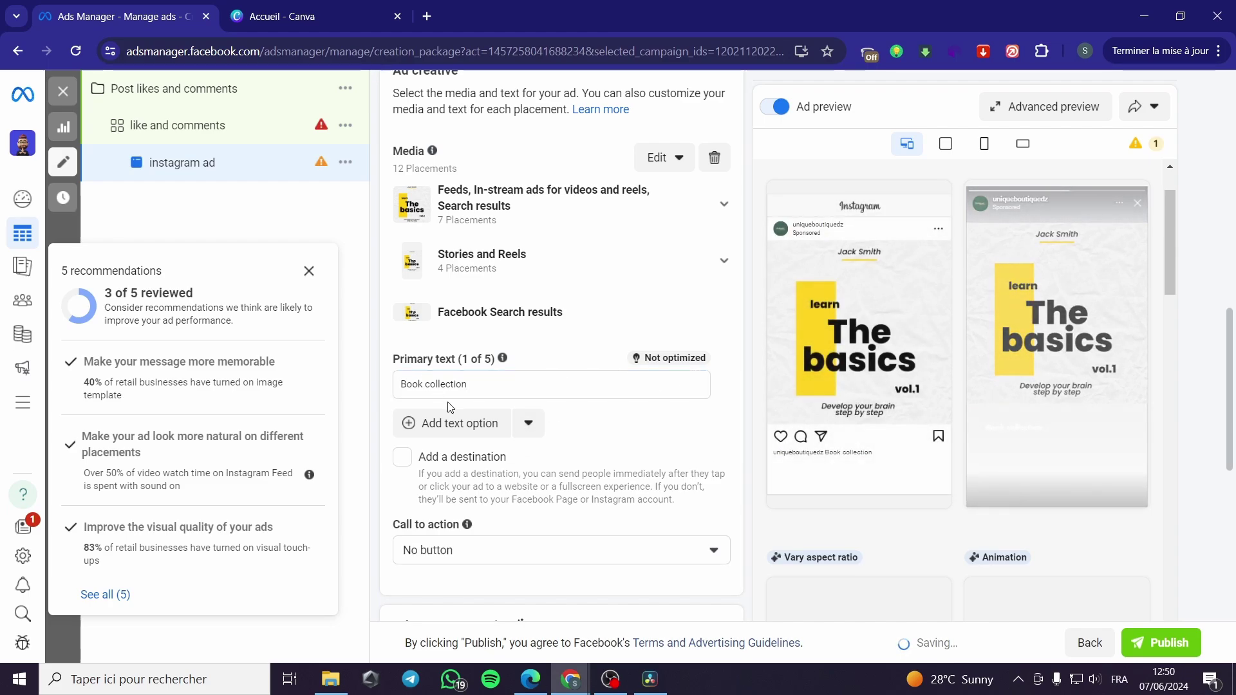
Set the ad's call to action to Send message
scroll(449, 408, up, 1)
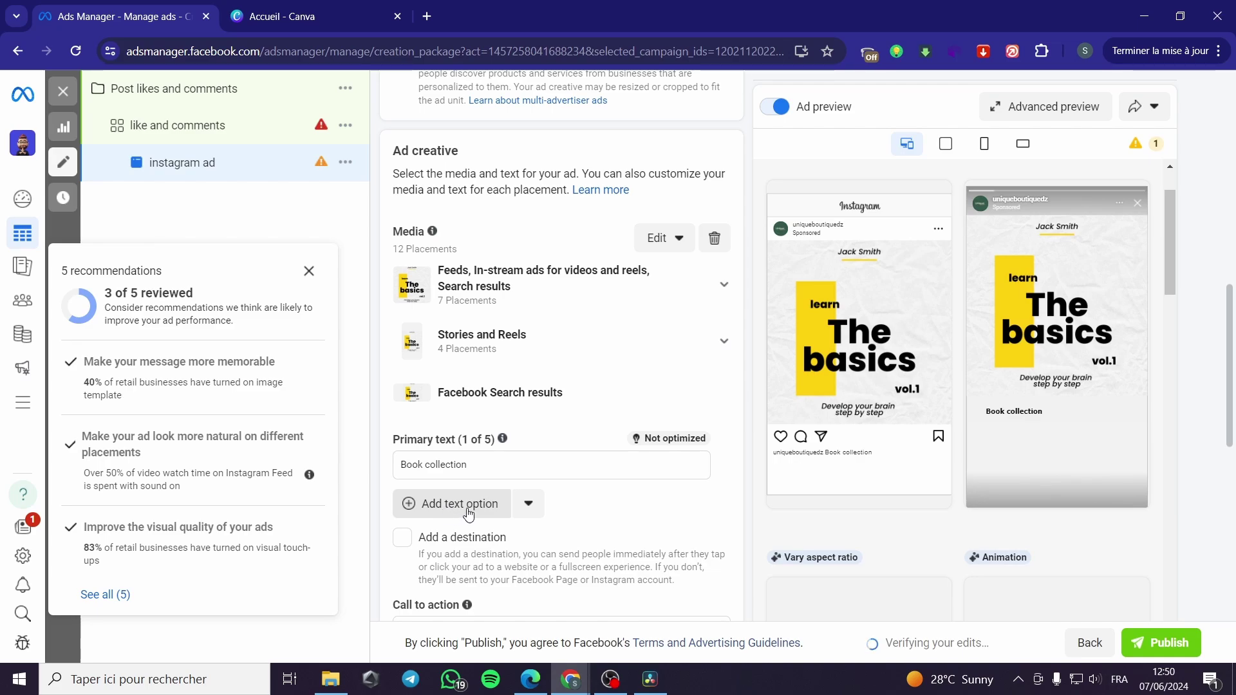
scroll(490, 505, down, 2)
click(539, 476)
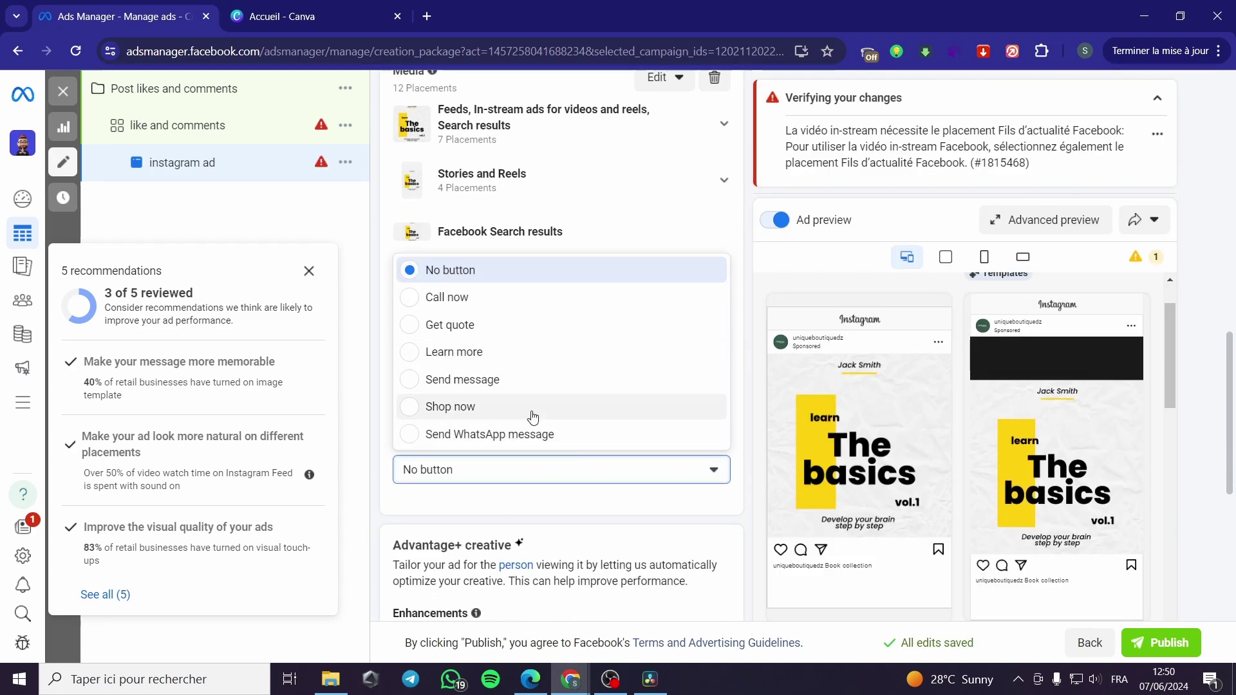
click(562, 379)
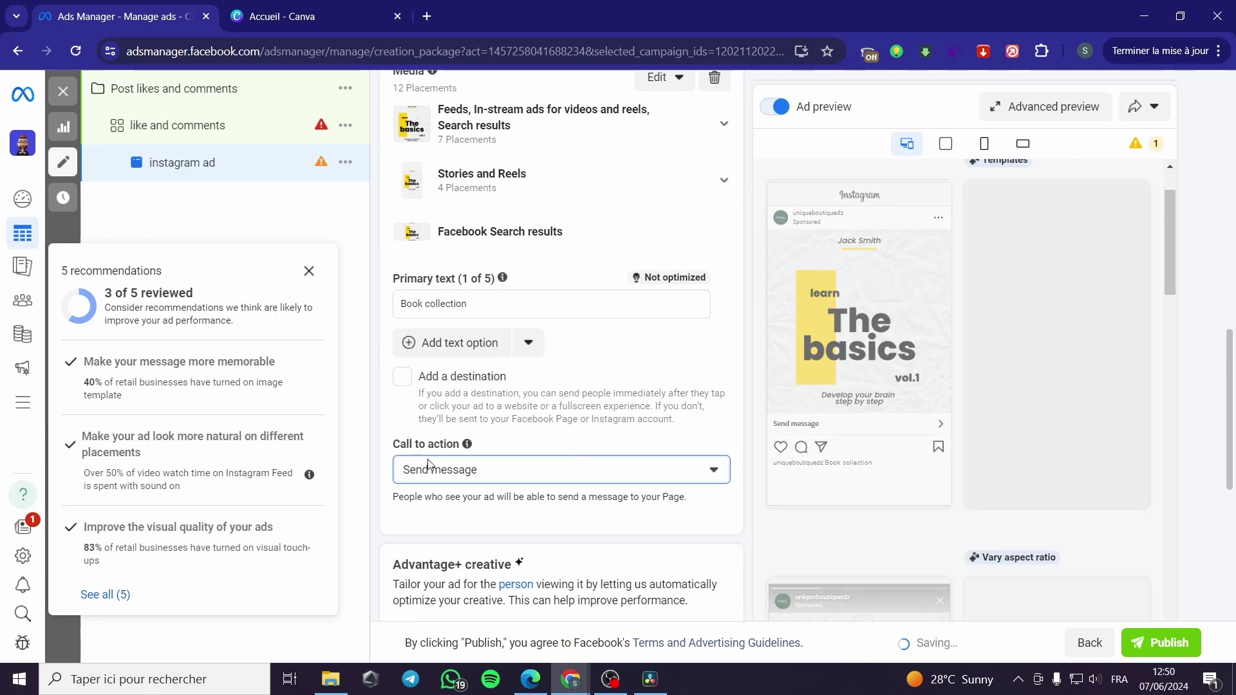
Check the ad's Advantage+ creative and tracking settings, and open the preview's placement delivery warning
scroll(513, 459, down, 2)
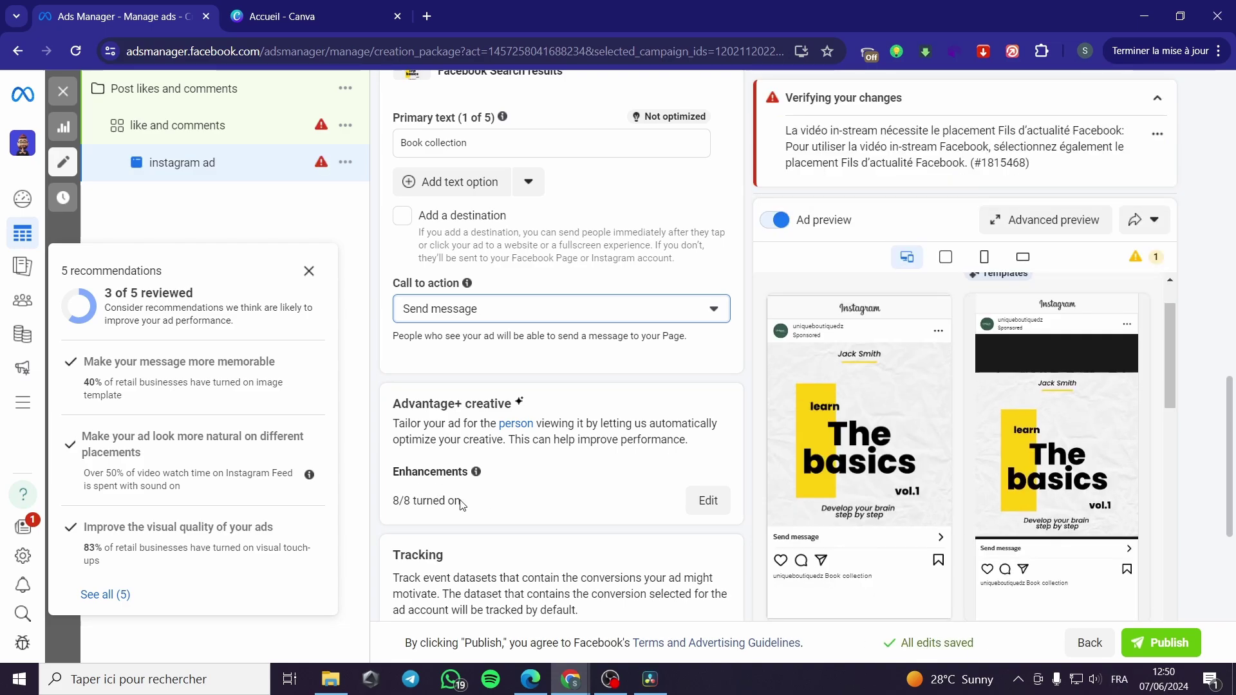
scroll(580, 463, down, 4)
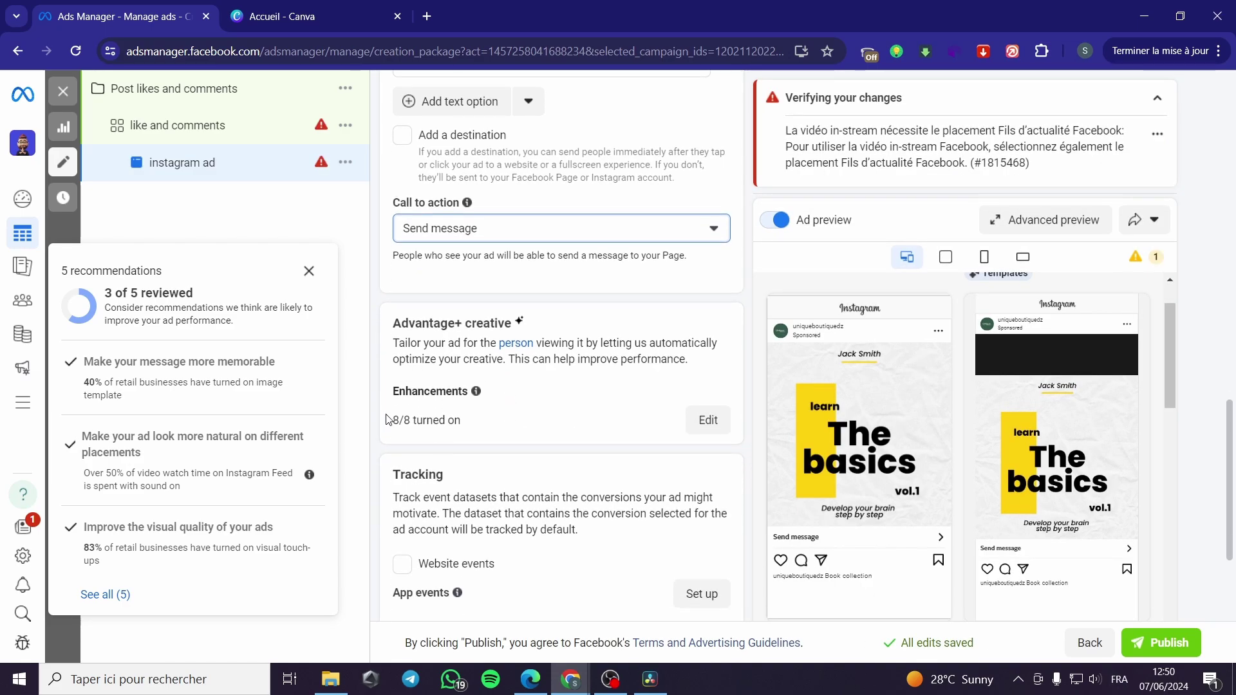
scroll(501, 424, down, 1)
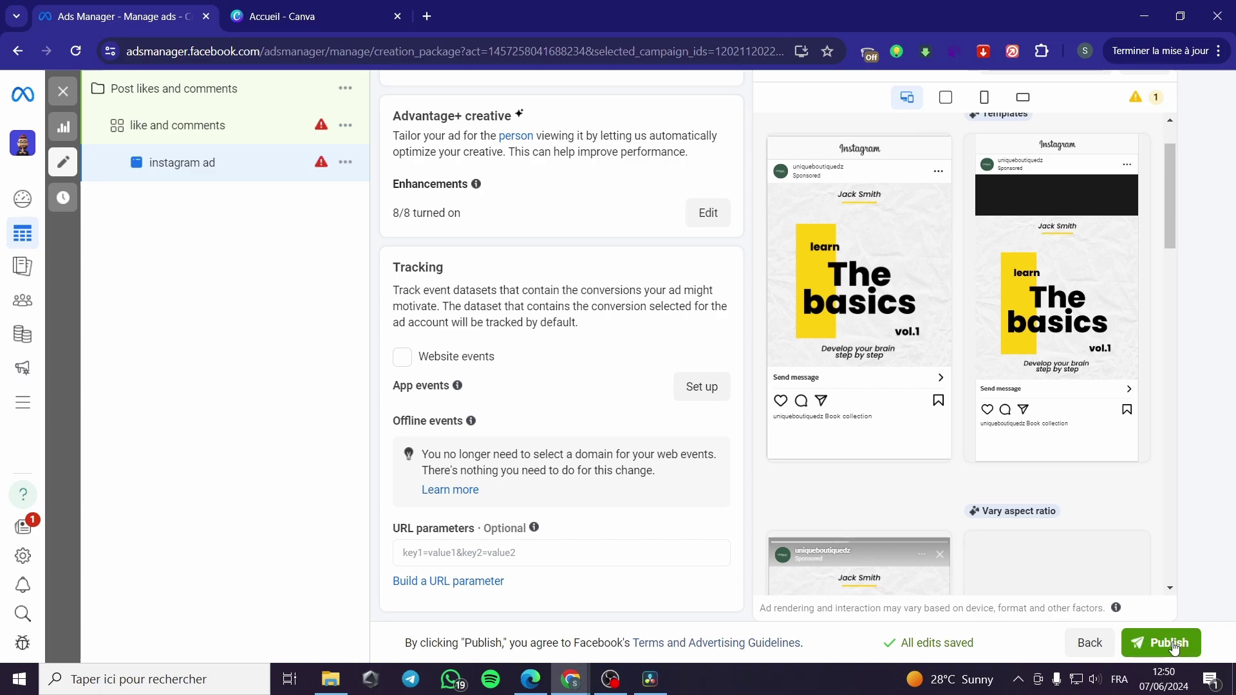
scroll(1151, 540, up, 10)
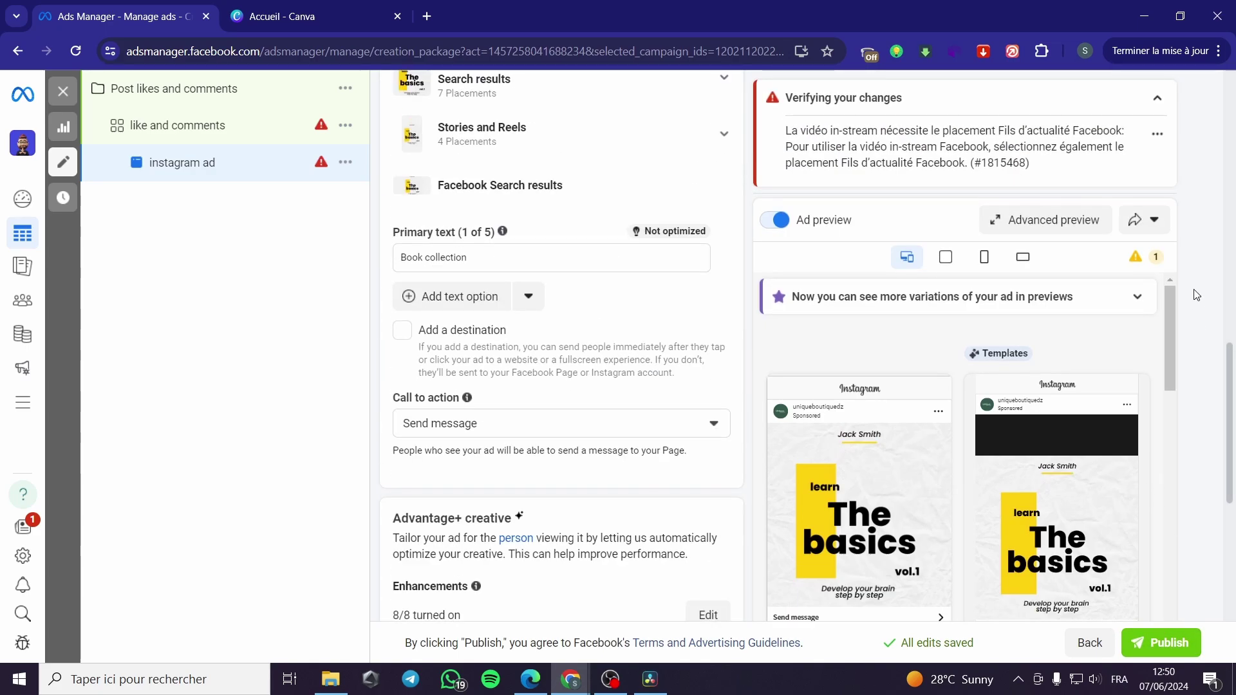
click(1155, 258)
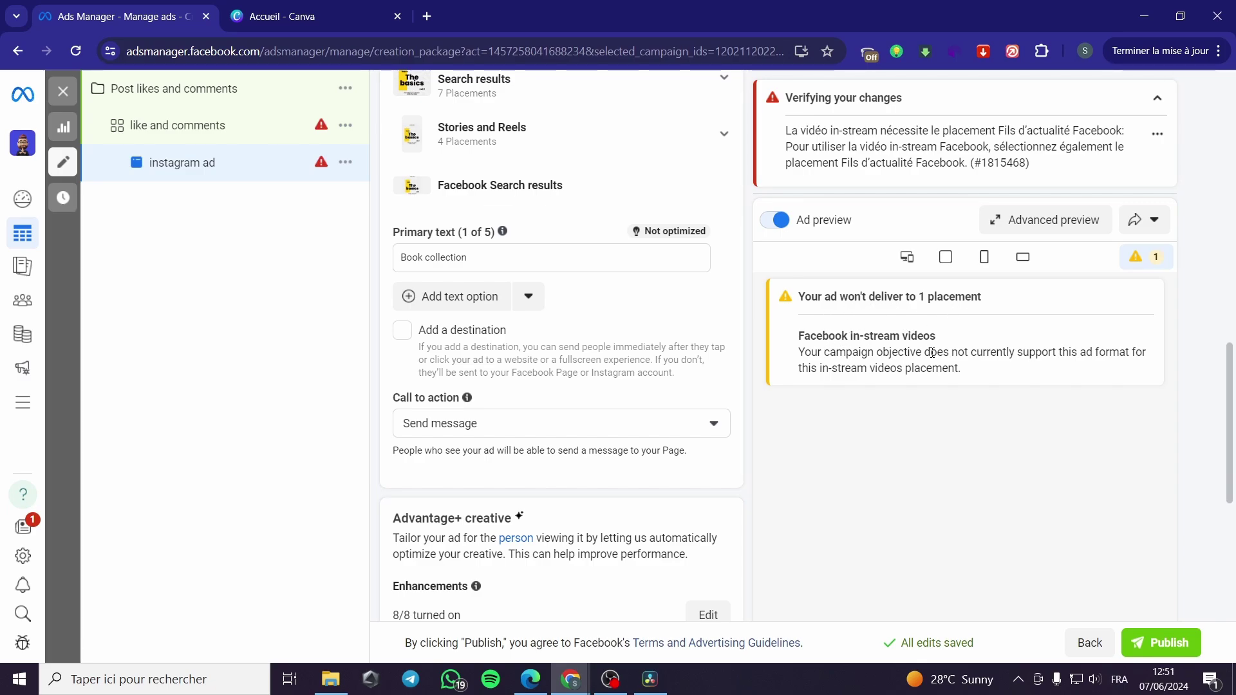
scroll(906, 373, up, 1)
scroll(425, 250, up, 2)
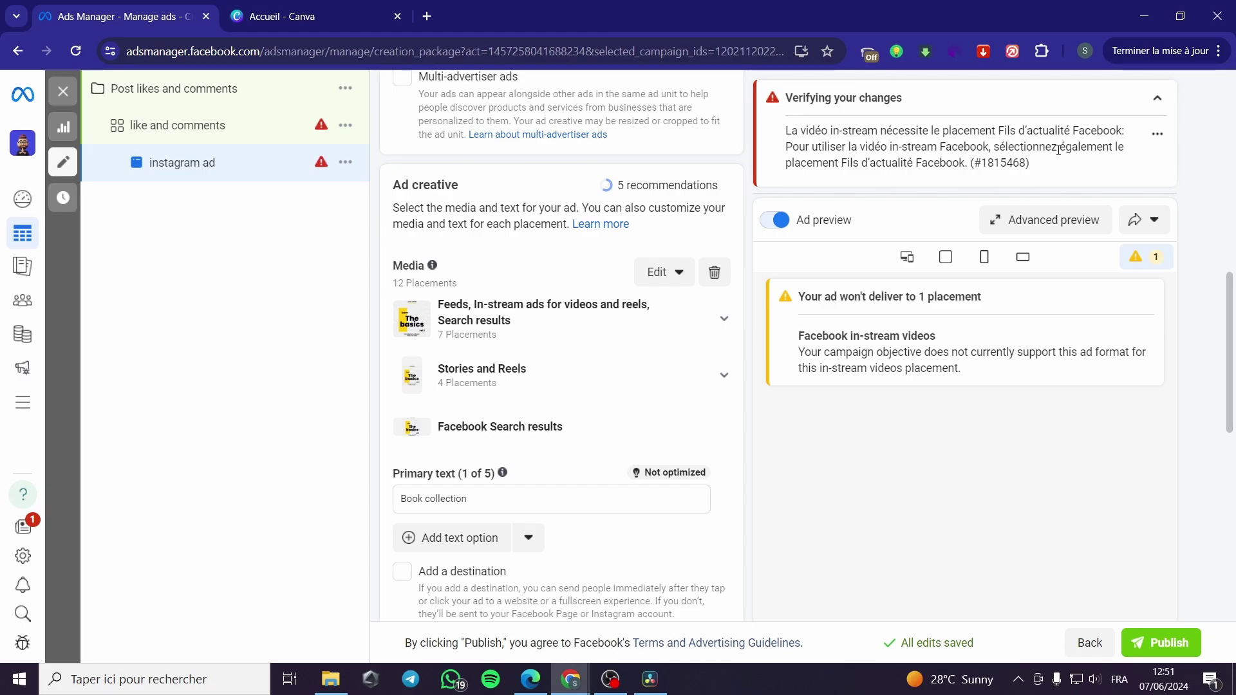
Inspect the placement selections and flagged errors of the "like and comments" ad set, and return to the ad
click(299, 129)
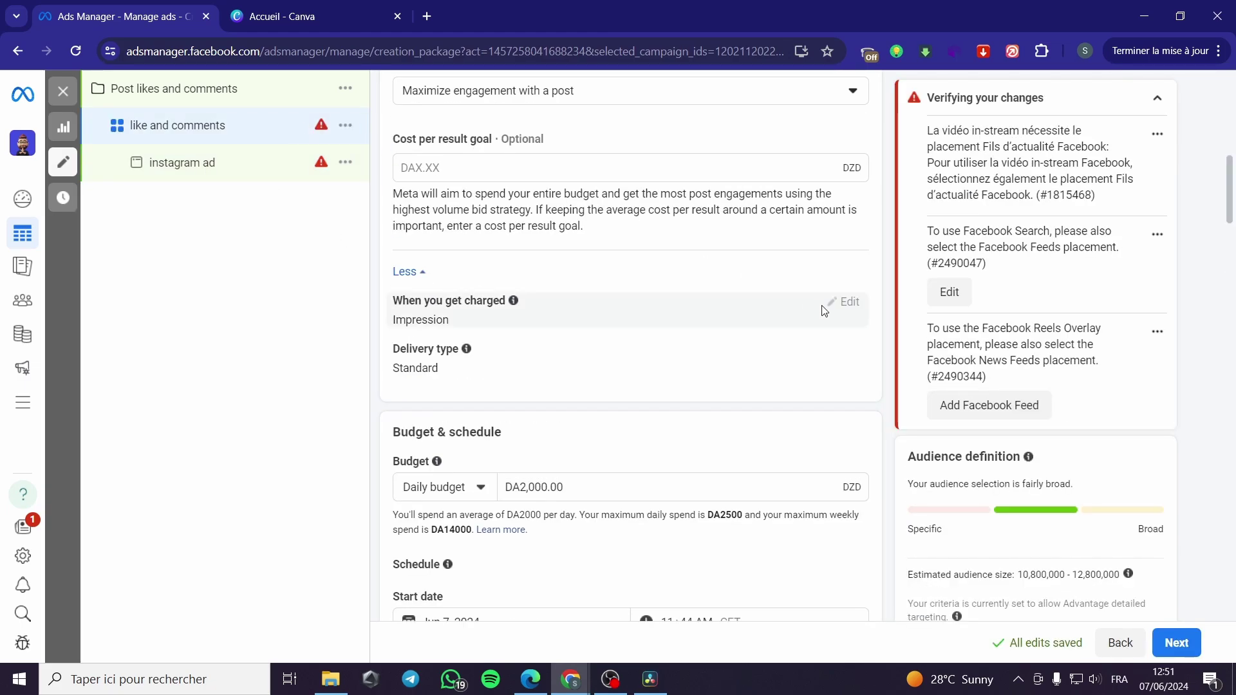
scroll(837, 310, down, 5)
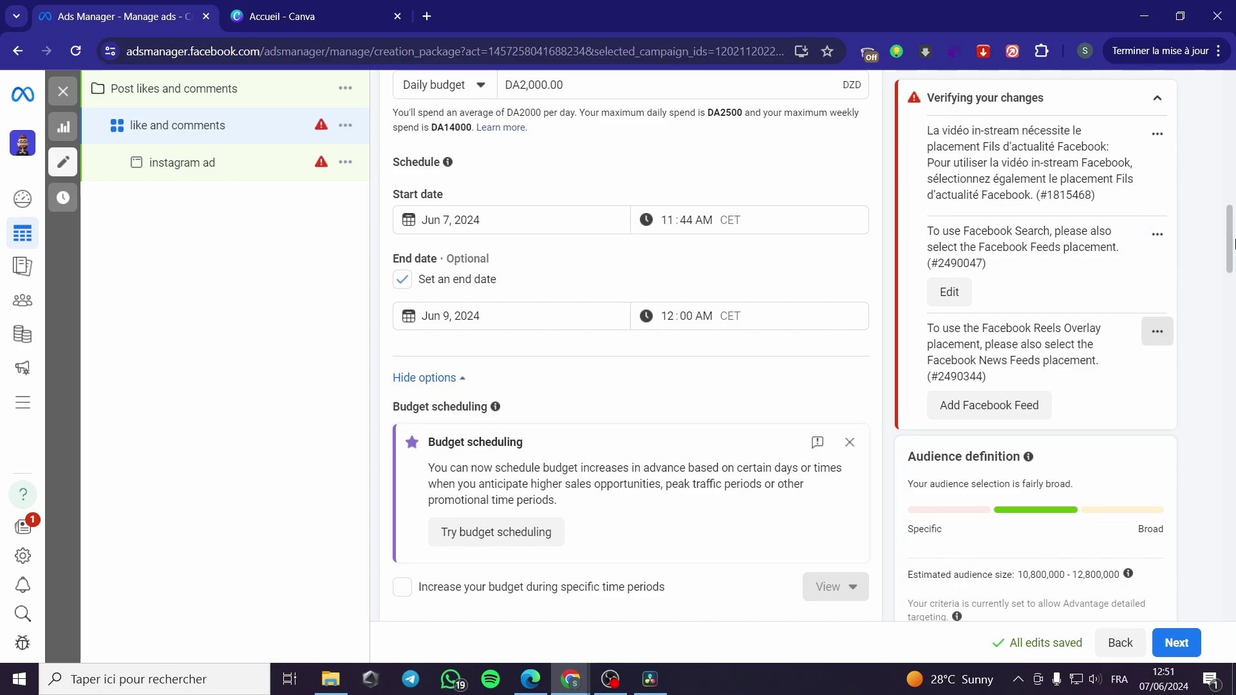
drag(1234, 243, 1228, 548)
right_click(1227, 547)
click(610, 380)
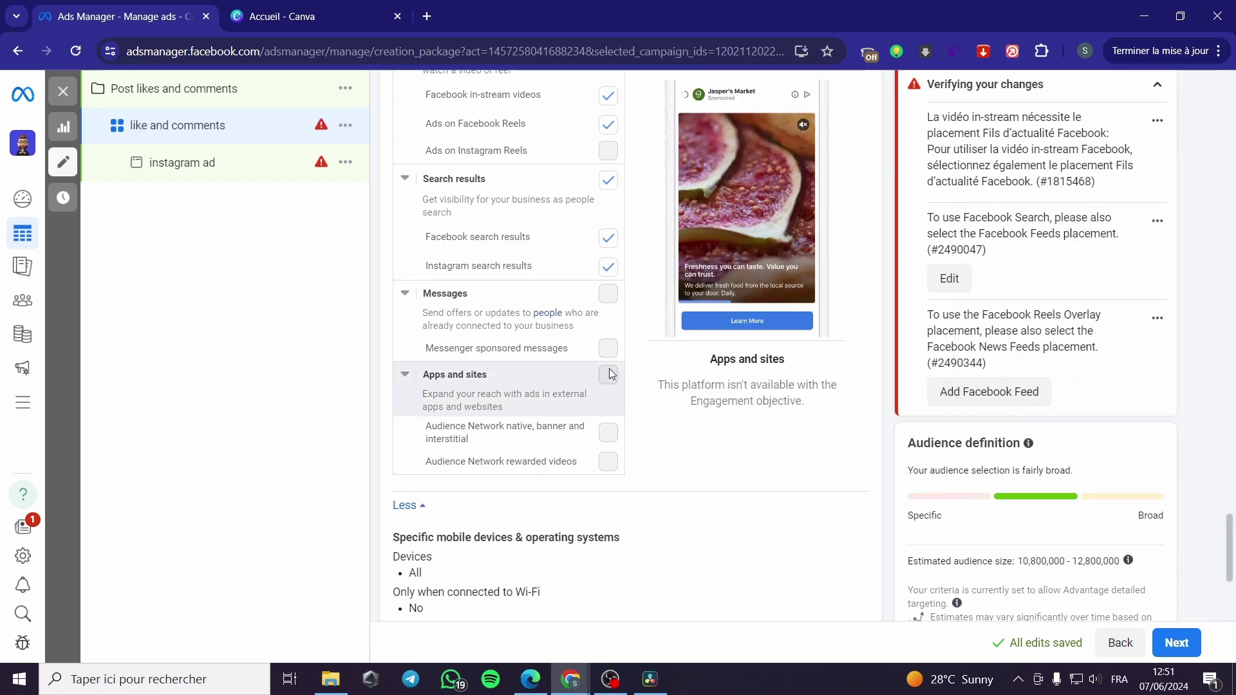
scroll(515, 303, up, 3)
scroll(858, 359, down, 5)
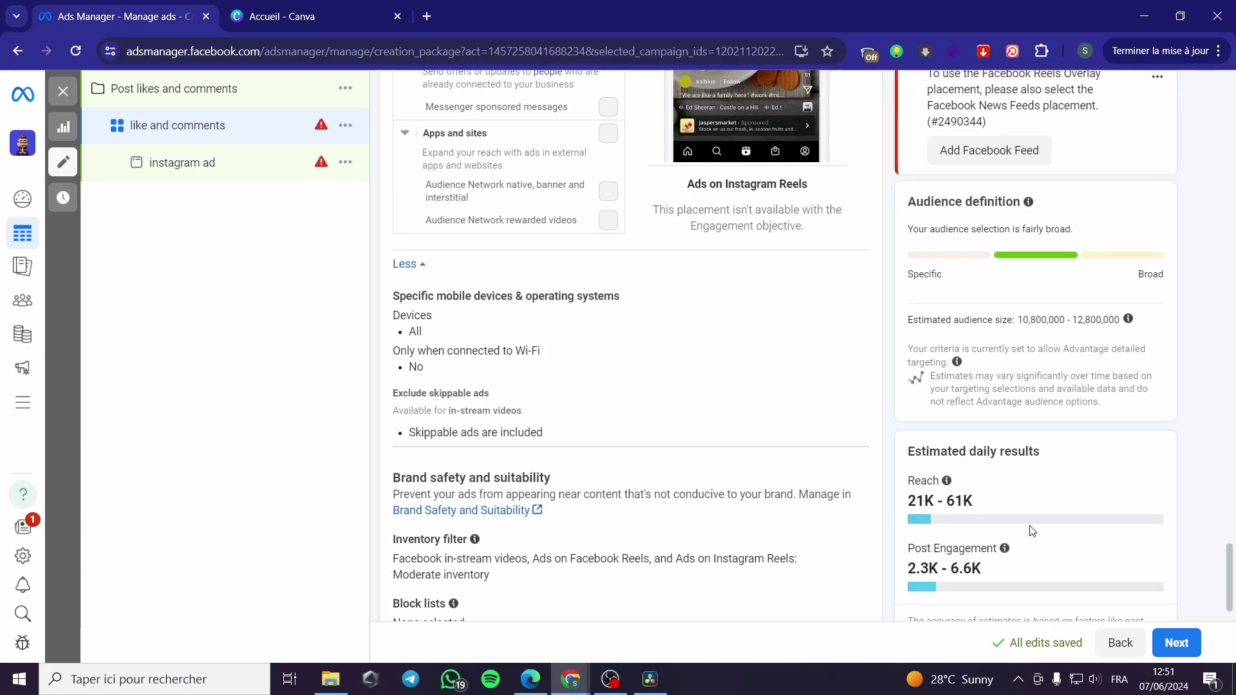
click(1177, 643)
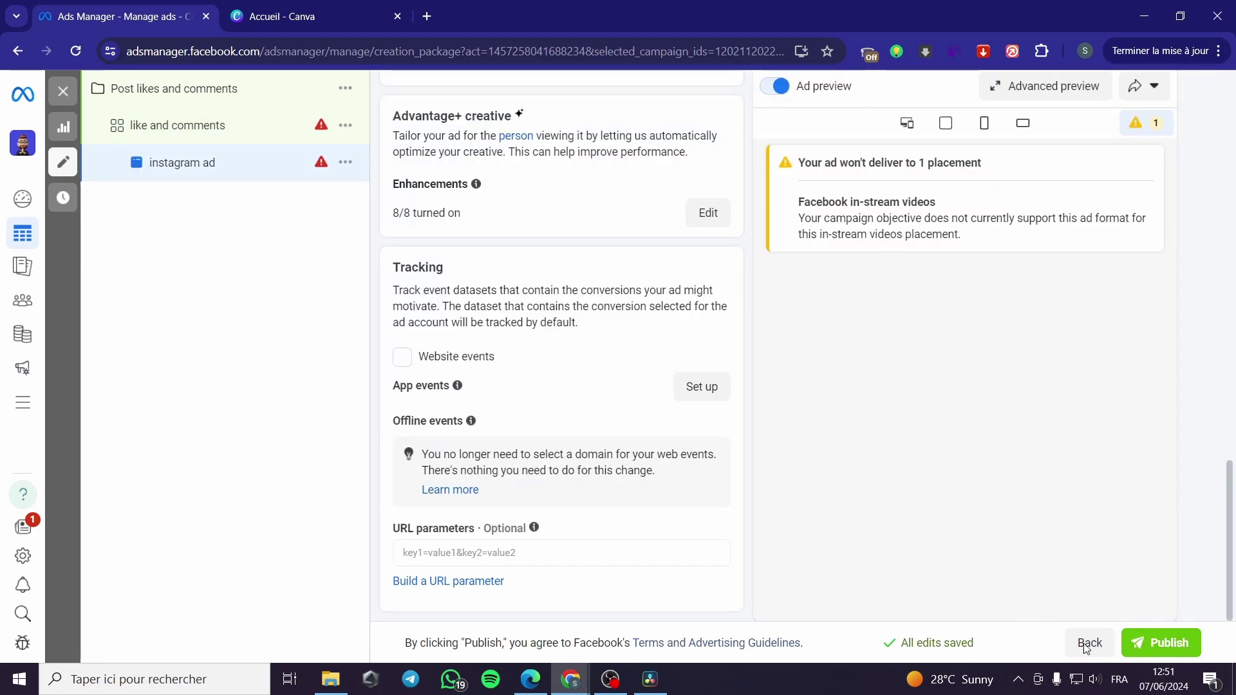